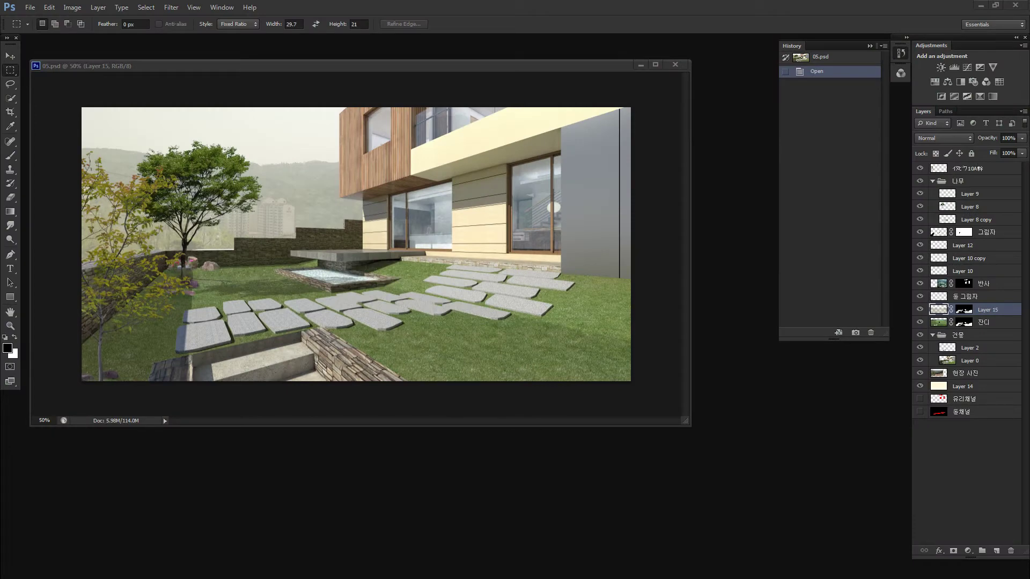
# Enlarge and reposition the document window, ready for the Move tool.
pyautogui.click(690, 425)
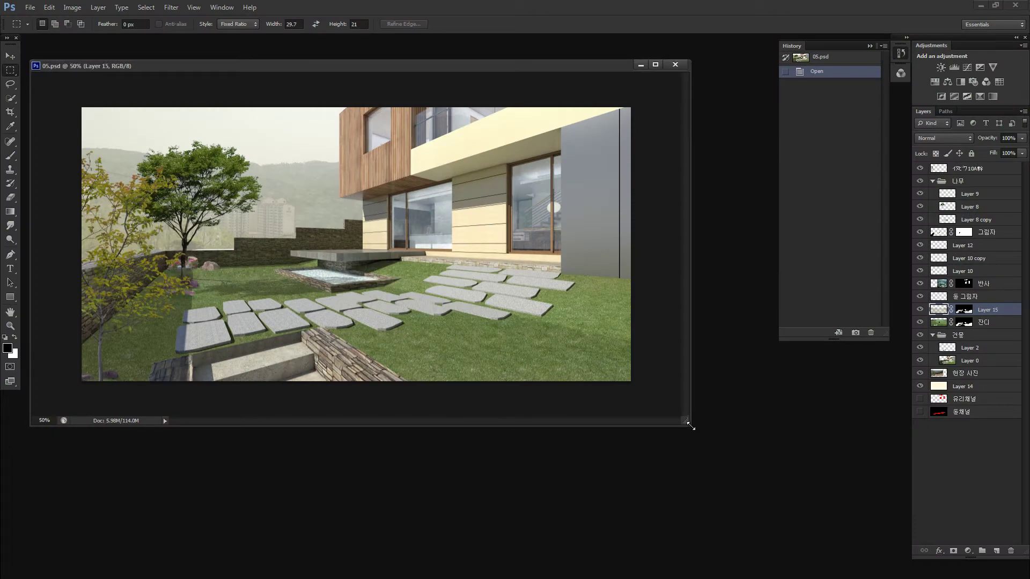
pyautogui.moveTo(684, 424); pyautogui.dragTo(704, 446)
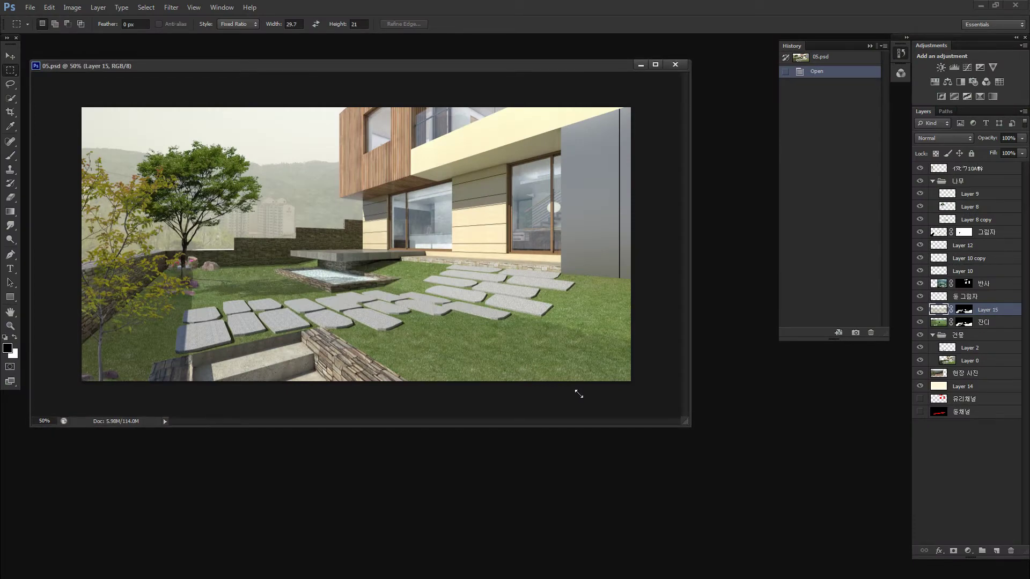
pyautogui.moveTo(409, 62); pyautogui.dragTo(445, 90)
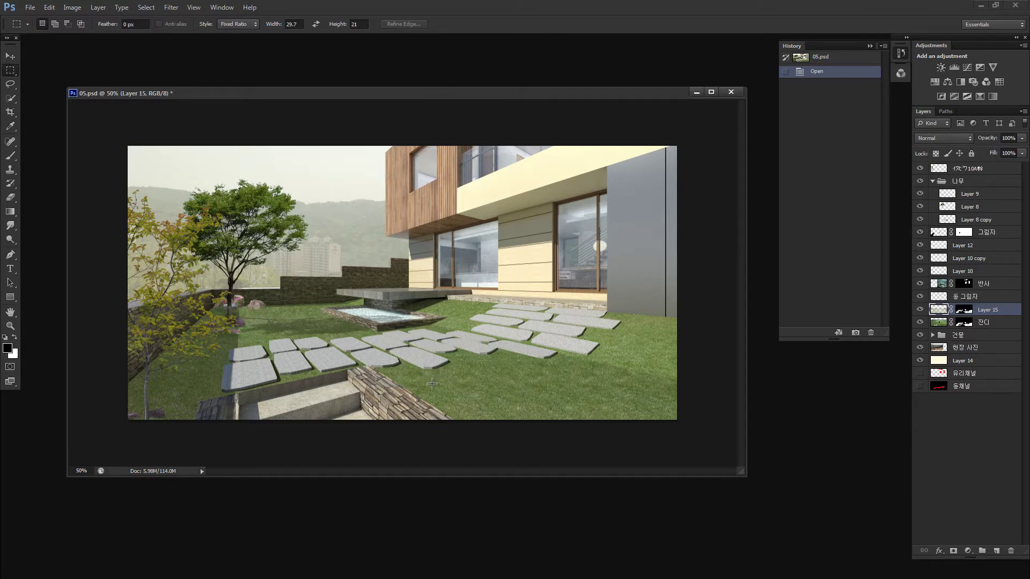
pyautogui.press('v')
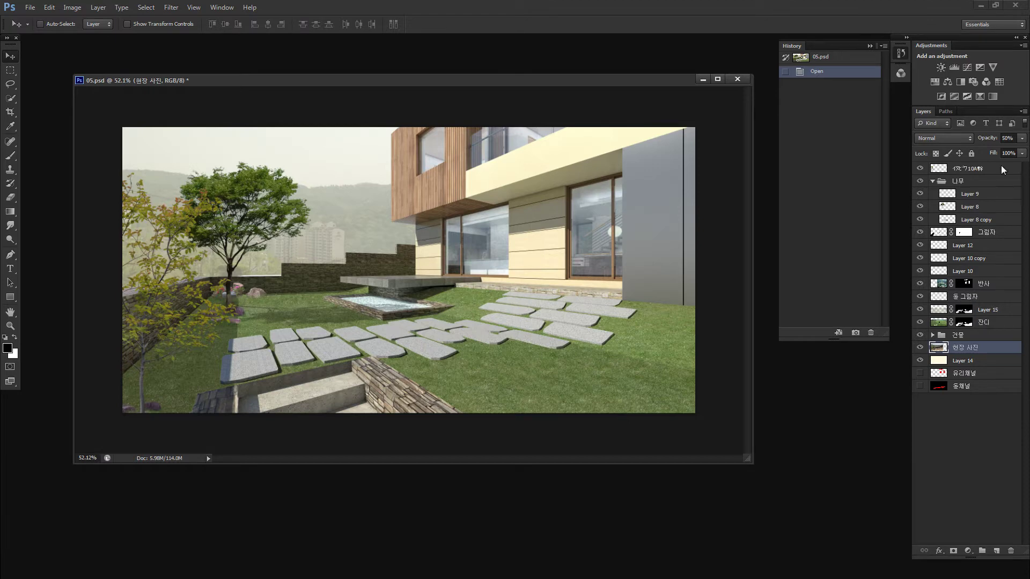
# Set the 현장 사진 photo to 100% opacity and shift it left, zoomed out.
pyautogui.moveTo(983, 142); pyautogui.dragTo(1009, 142)
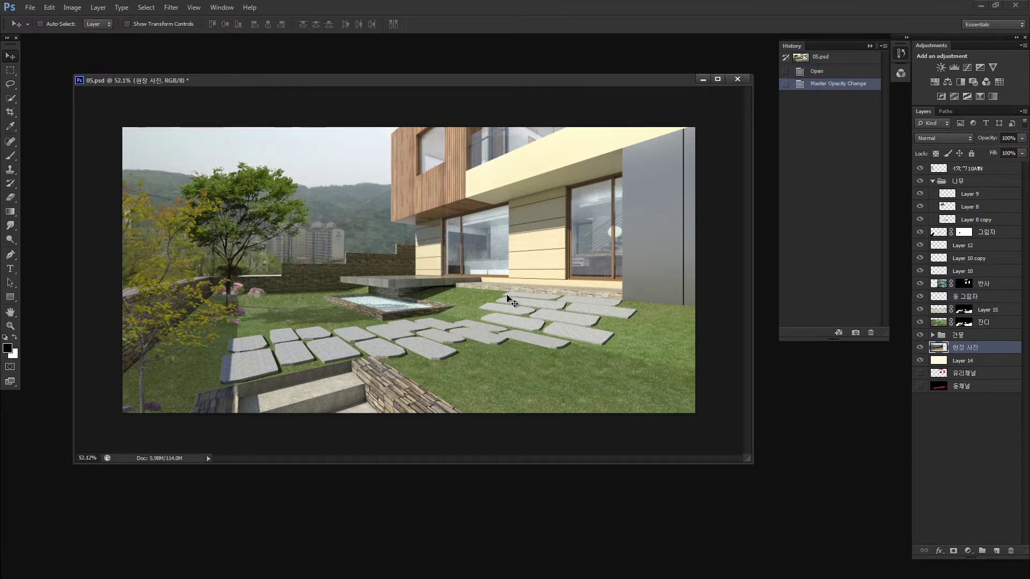
pyautogui.moveTo(356, 232); pyautogui.dragTo(299, 236)
pyautogui.hotkey('ctrl', '-')
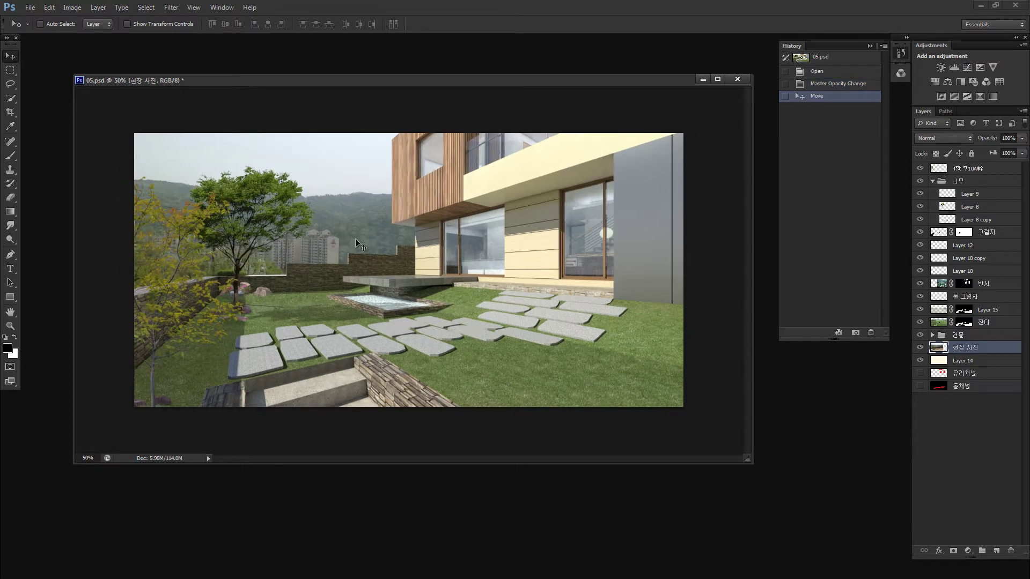
pyautogui.hotkey('ctrl', '-')
# Scale the photo to about 78%, move it up, skew its right side, and nudge it down.
pyautogui.hotkey('ctrl', 't')
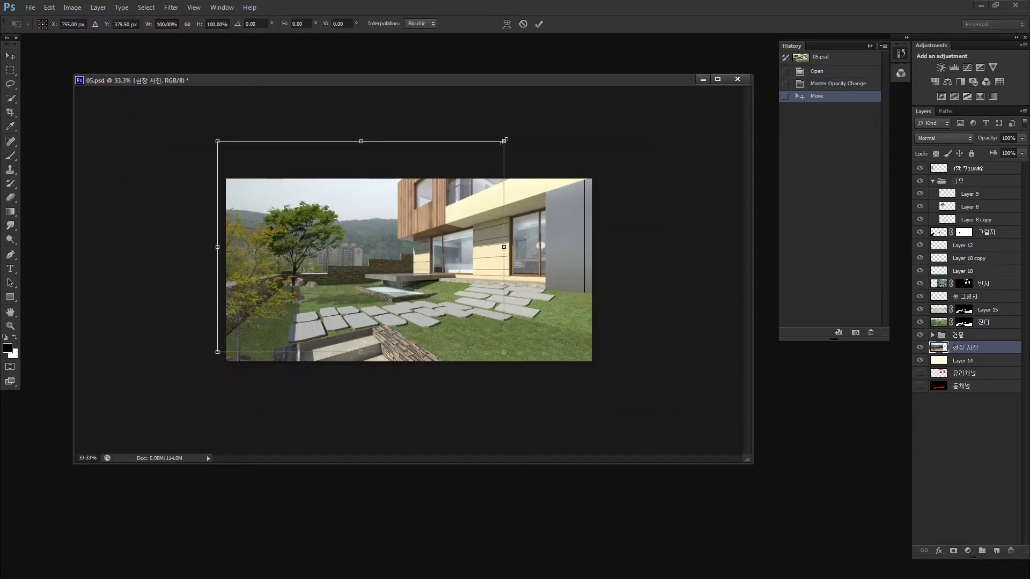
pyautogui.moveTo(504, 141); pyautogui.dragTo(437, 167)
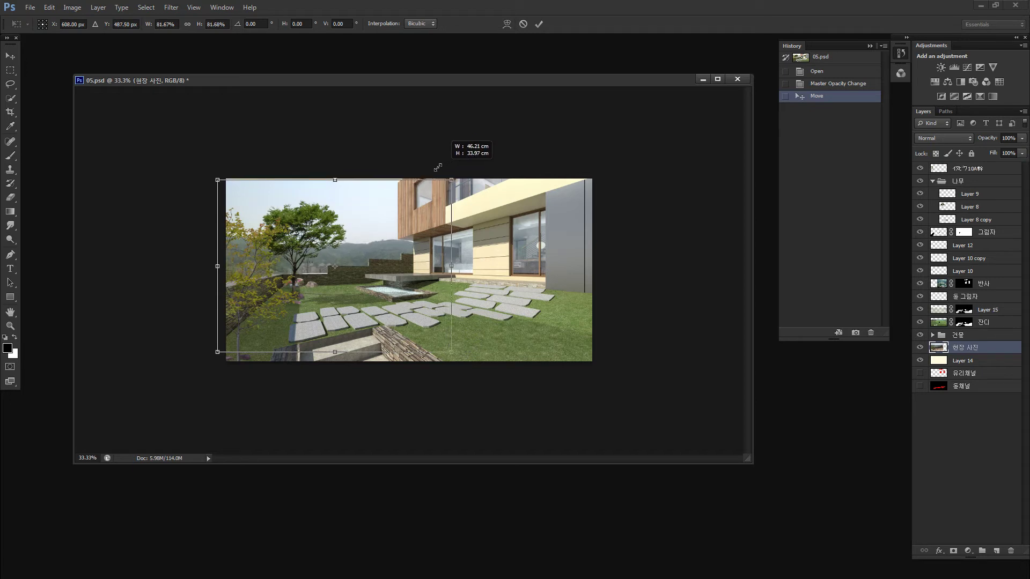
pyautogui.moveTo(438, 167); pyautogui.dragTo(428, 175)
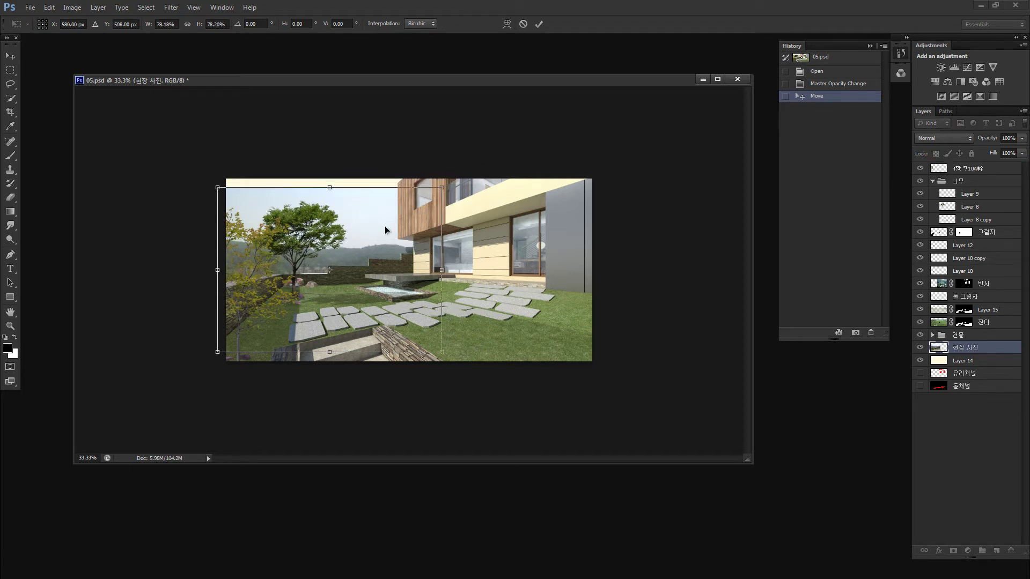
pyautogui.moveTo(385, 230); pyautogui.dragTo(387, 221)
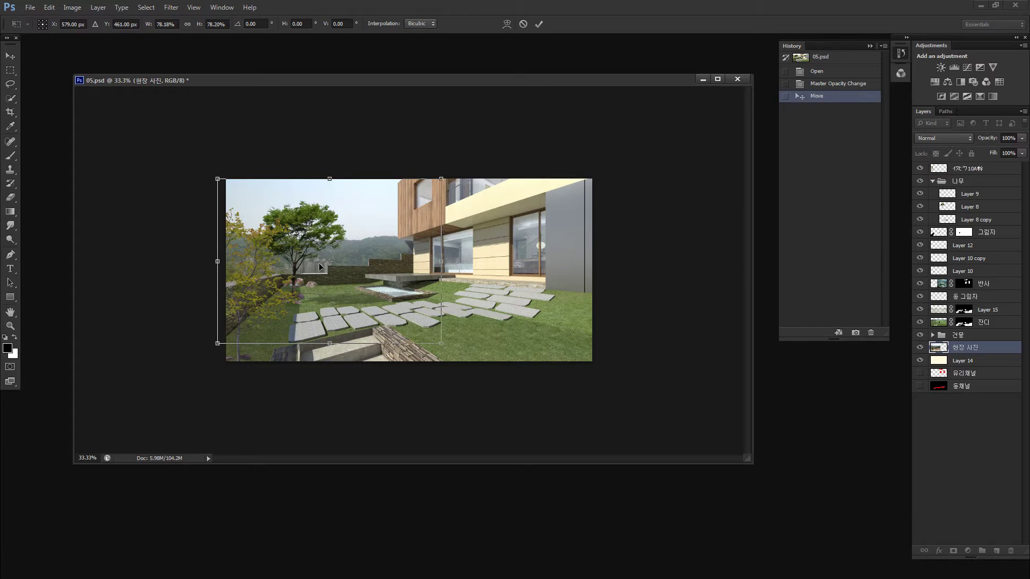
pyautogui.moveTo(441, 264); pyautogui.dragTo(440, 258)
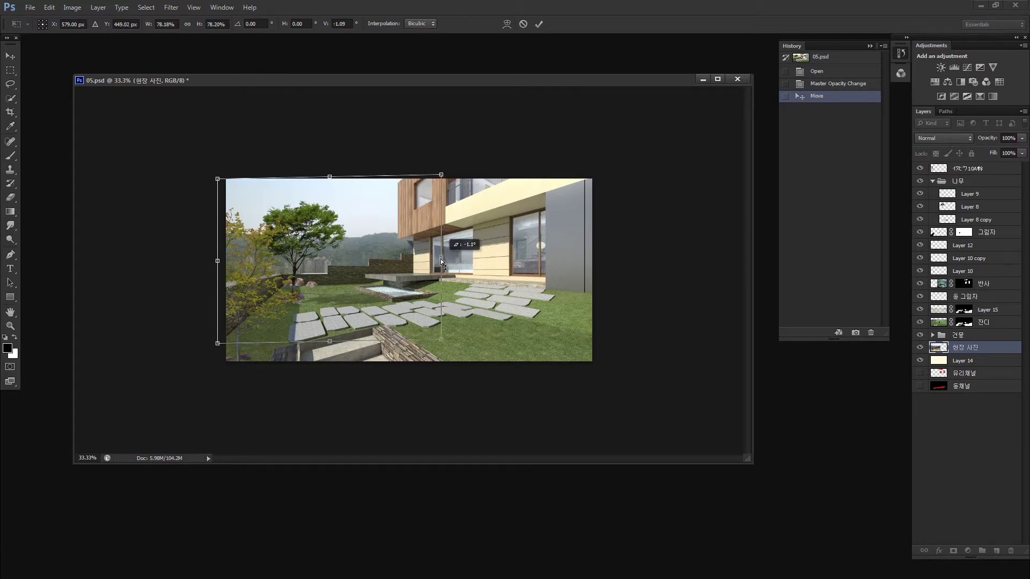
pyautogui.press('Return')
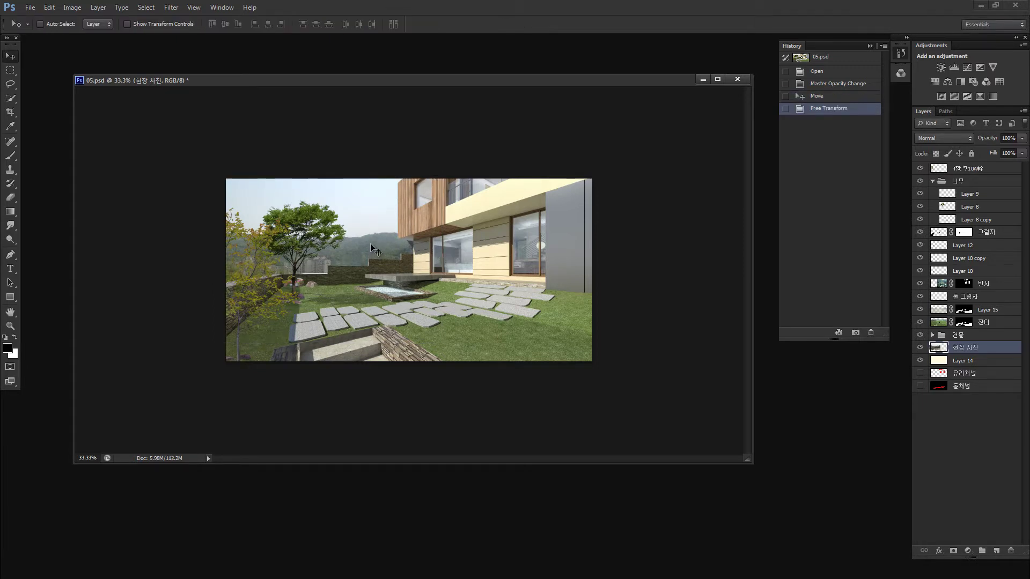
pyautogui.press('Down')
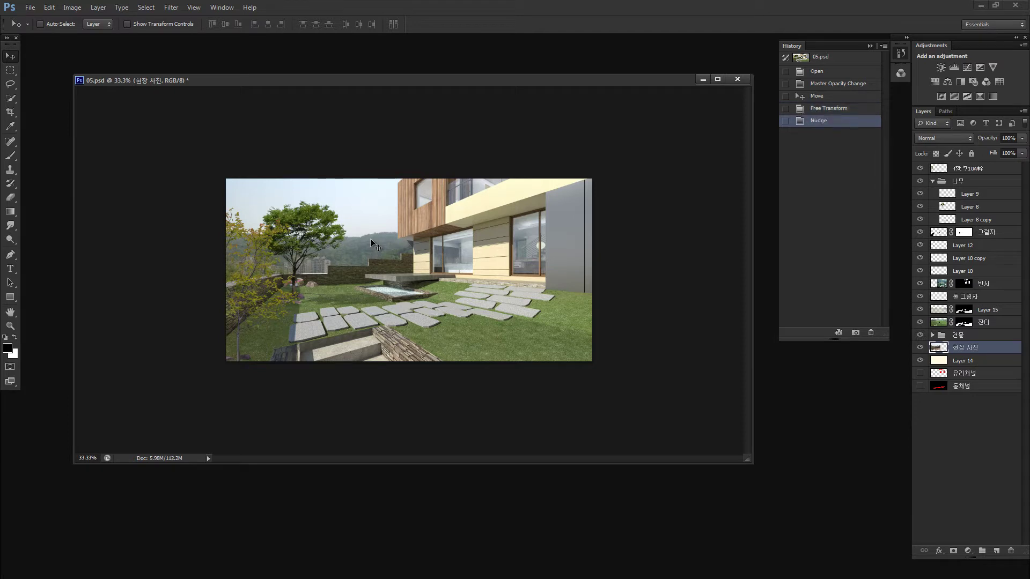
pyautogui.click(815, 58)
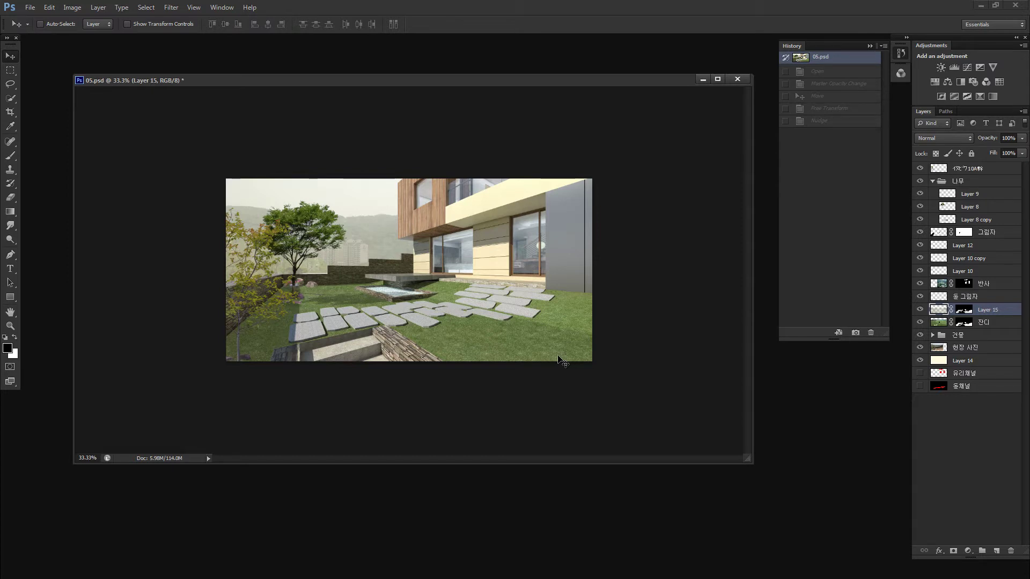
pyautogui.hotkey('ctrl', 'z')
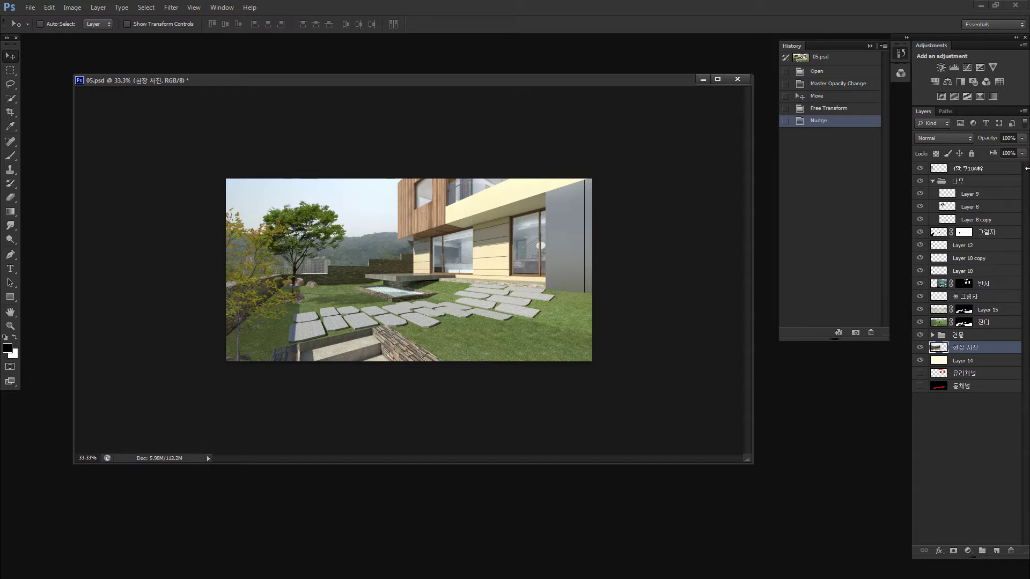
pyautogui.click(1022, 139)
pyautogui.click(1011, 155)
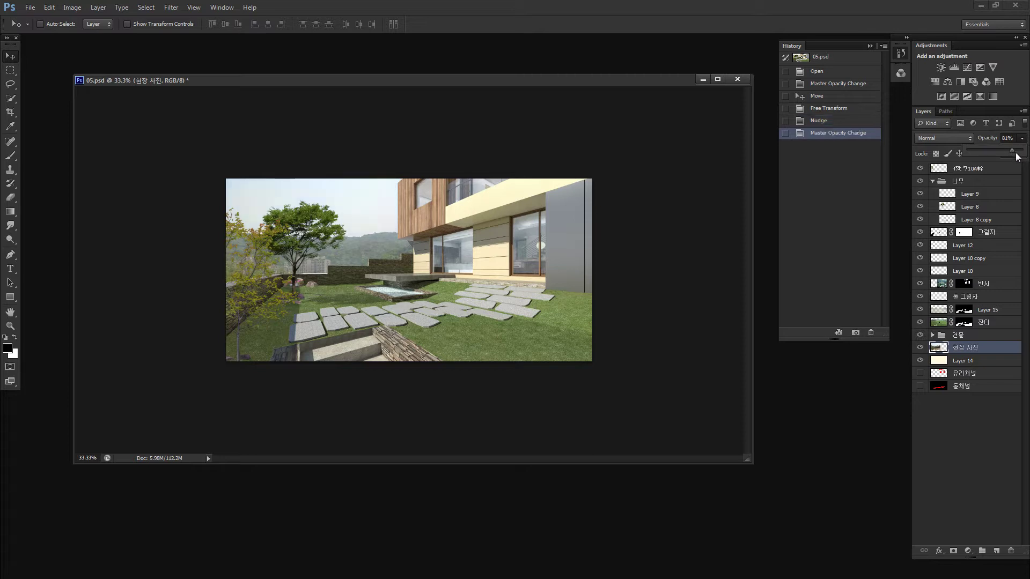
pyautogui.click(1017, 155)
pyautogui.moveTo(1015, 154); pyautogui.dragTo(1022, 154)
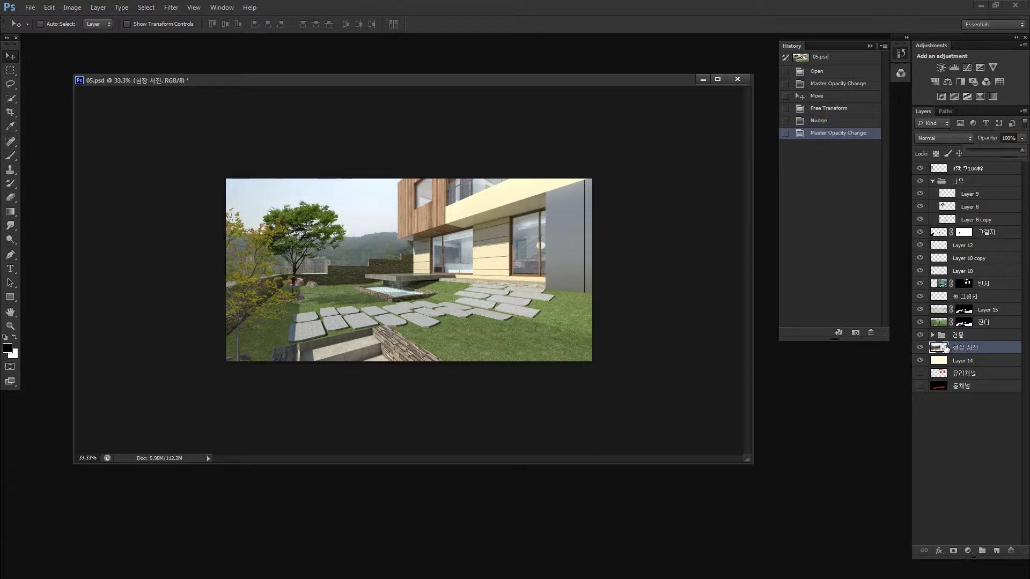
# Raise the photo's contrast to 47 and give it an unlinked layer mask.
pyautogui.hotkey('ctrl', 'alt', 'b')
pyautogui.moveTo(713, 237); pyautogui.dragTo(720, 238)
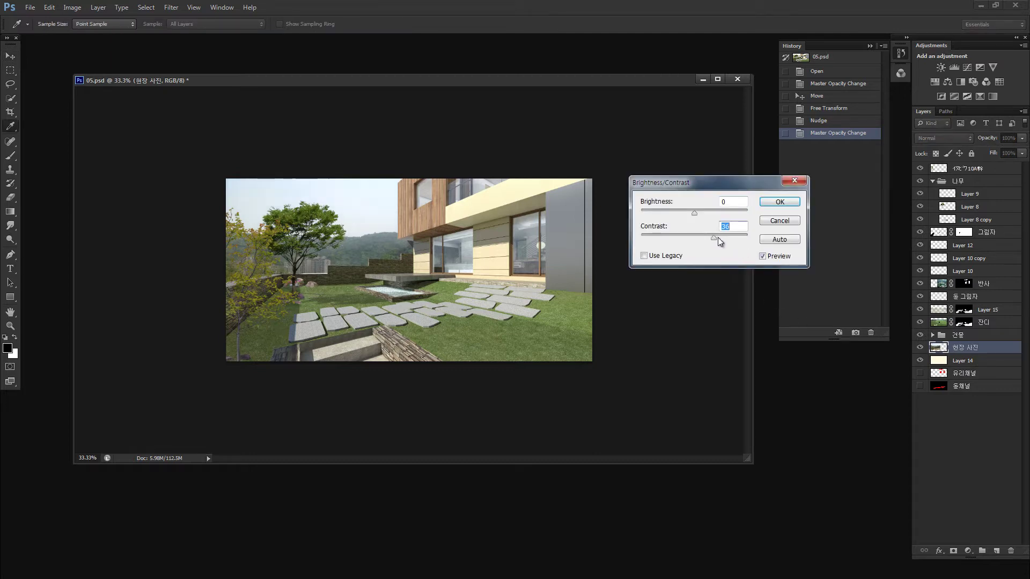
pyautogui.click(792, 204)
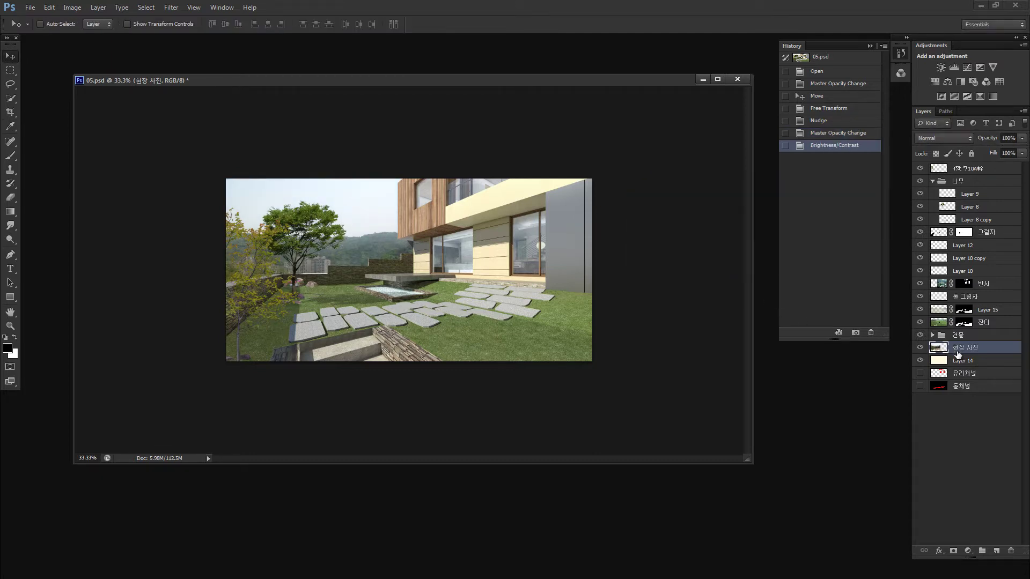
pyautogui.click(953, 551)
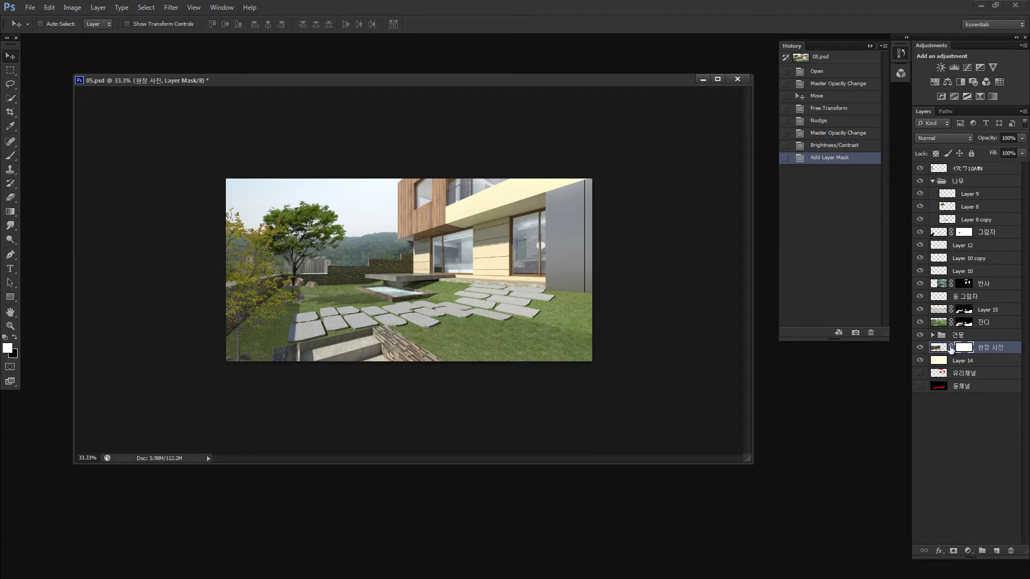
pyautogui.click(951, 348)
# Paint black on the mask with a 500 px low-opacity brush to fade the upper sky.
pyautogui.press('b')
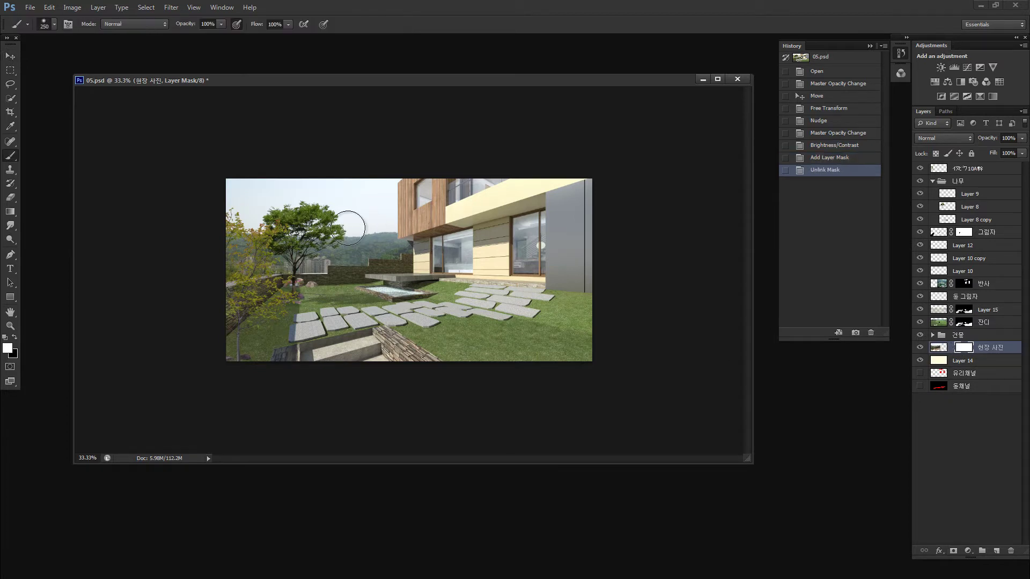
pyautogui.press(']')
pyautogui.press(']')
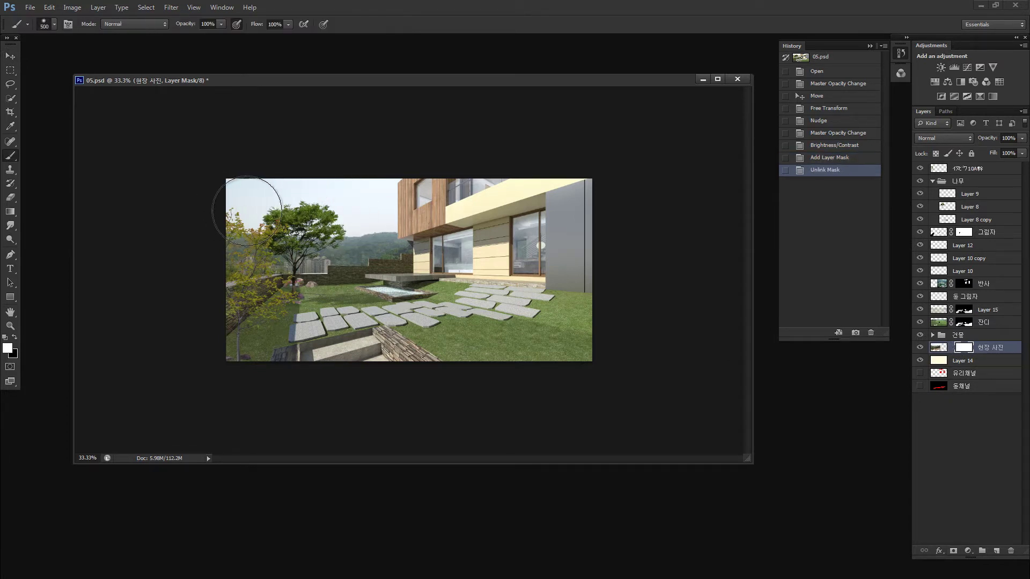
pyautogui.press('x')
pyautogui.moveTo(196, 22); pyautogui.dragTo(181, 26)
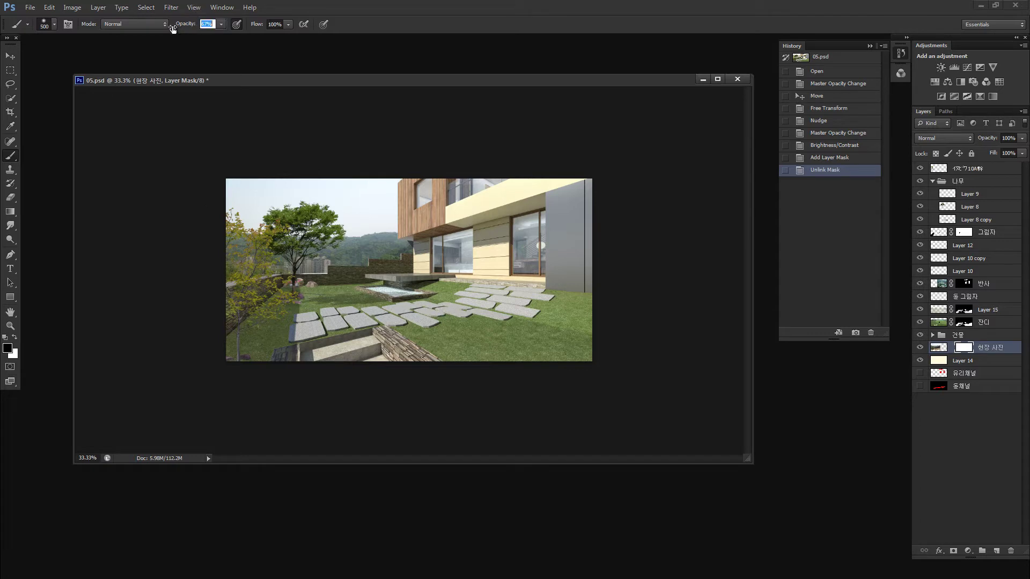
pyautogui.moveTo(241, 220); pyautogui.dragTo(300, 182)
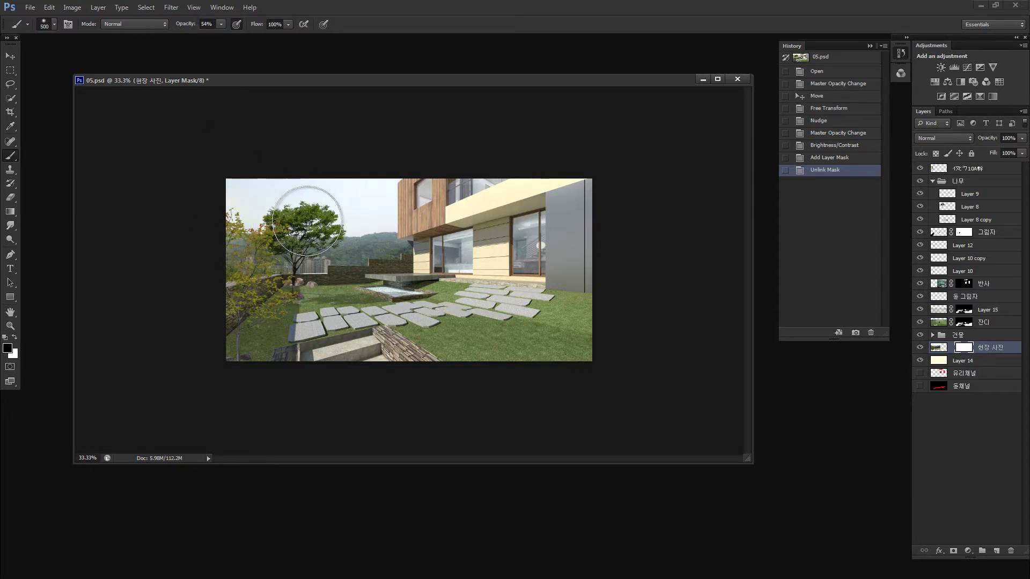
pyautogui.hotkey('ctrl', 'z')
pyautogui.moveTo(189, 26); pyautogui.dragTo(173, 27)
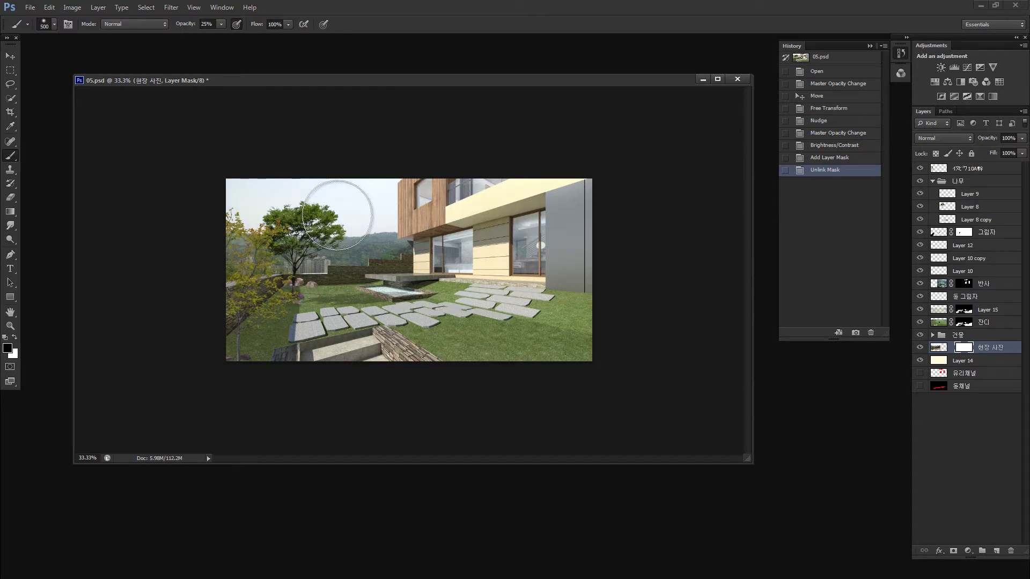
pyautogui.moveTo(337, 215); pyautogui.dragTo(440, 220)
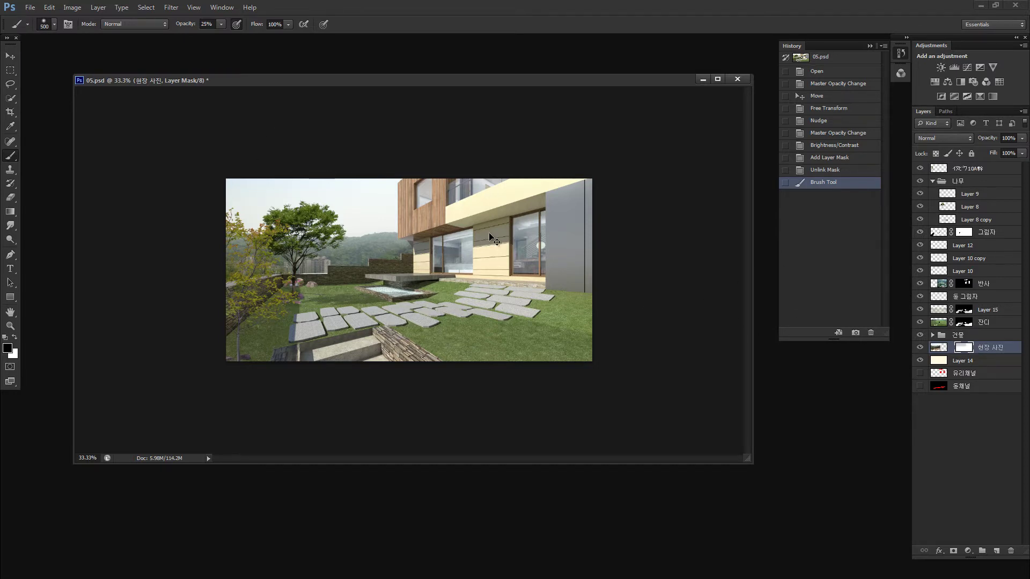
# Target the 현장 사진 photo rather than its mask and nudge it left and down a few pixels.
pyautogui.press('v')
pyautogui.click(933, 345)
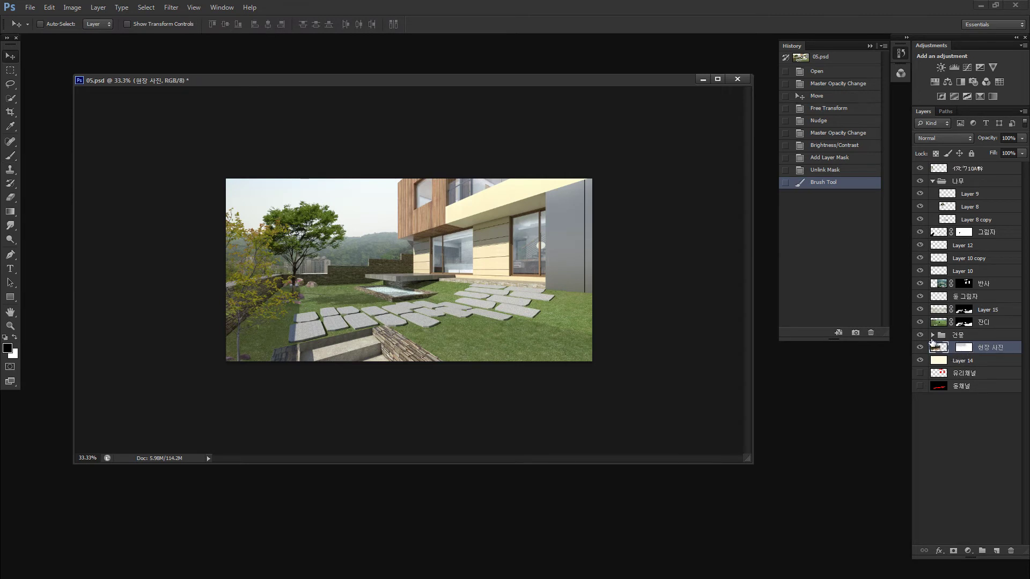
pyautogui.press('b')
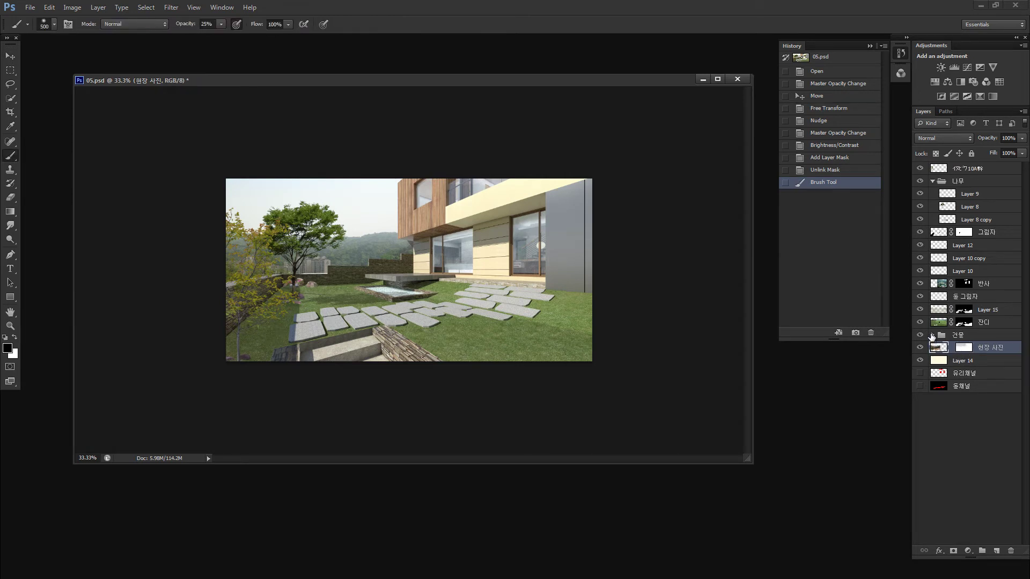
pyautogui.press('v')
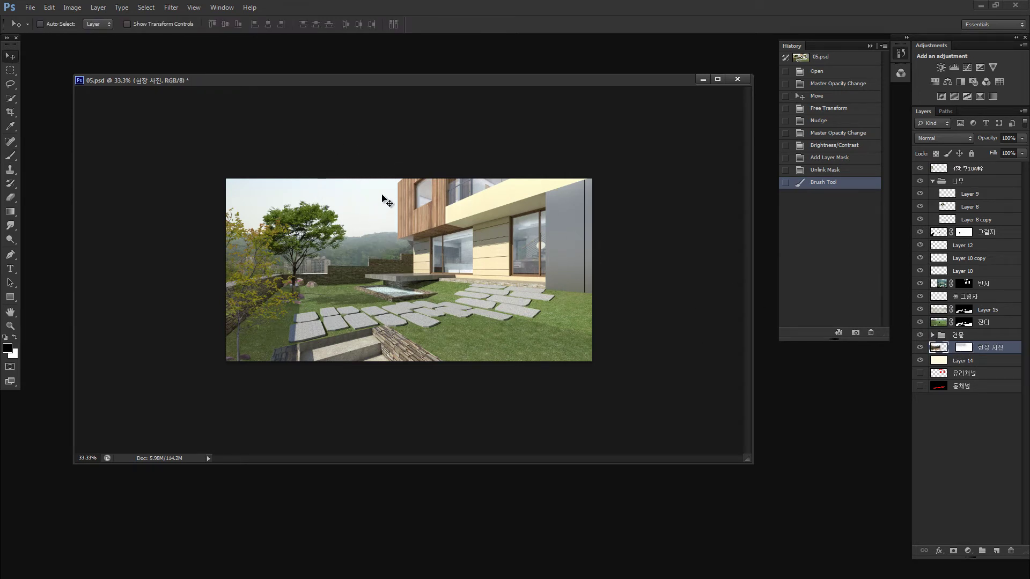
pyautogui.press('Left')
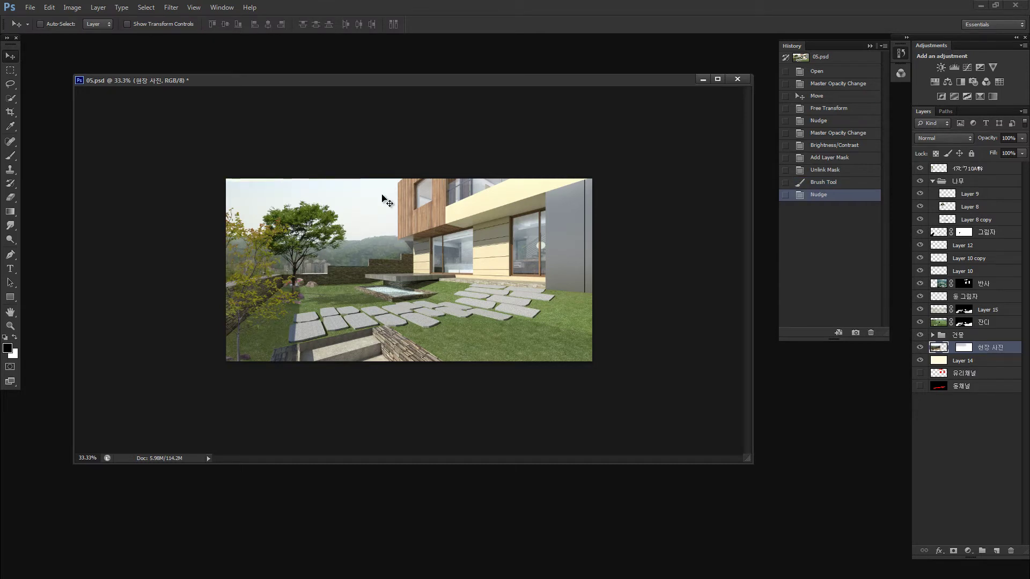
pyautogui.press('Down')
pyautogui.press('Down')
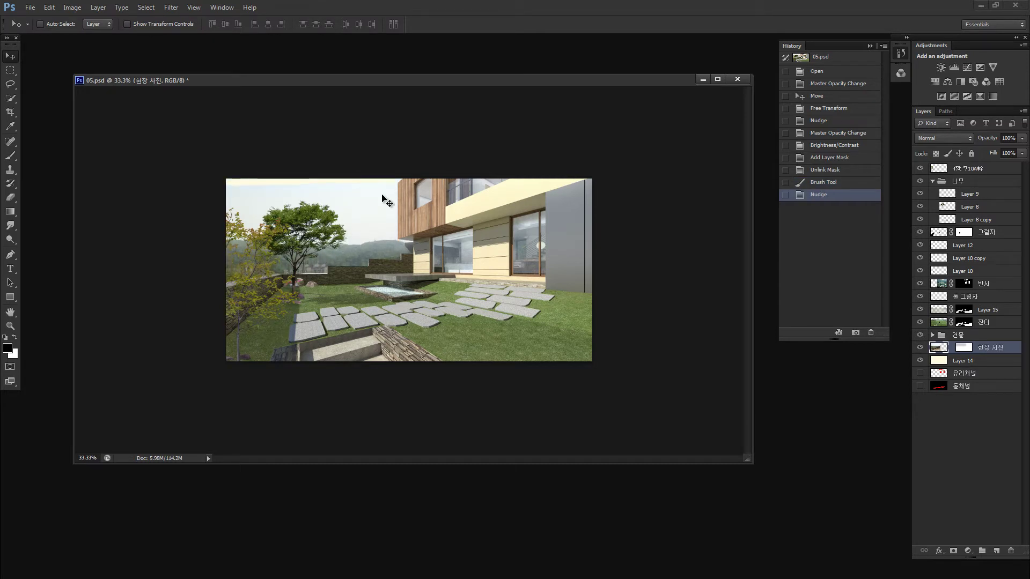
pyautogui.press('Down')
pyautogui.press('Down')
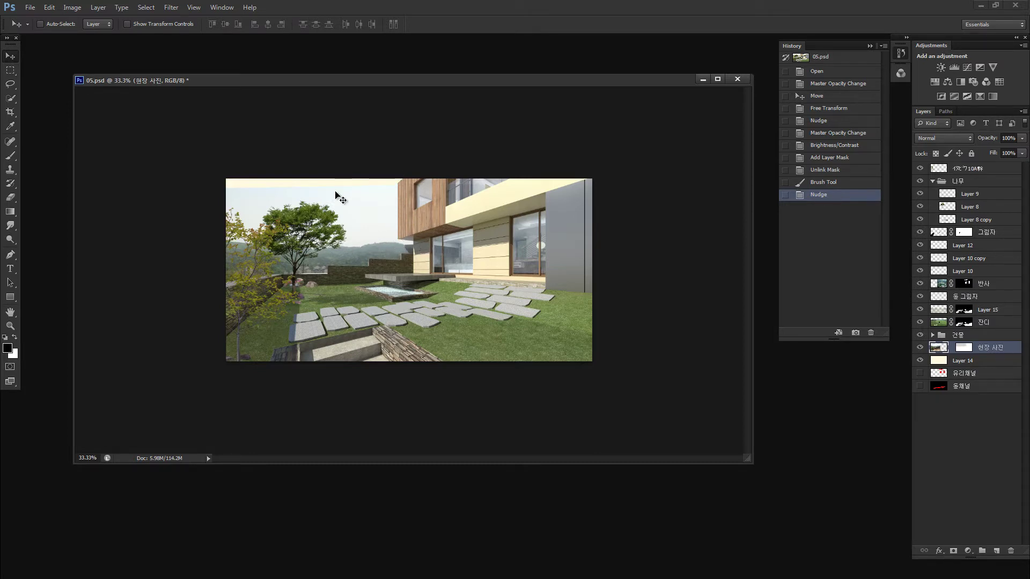
# Select the photo's top sky strip with a Normal-style rectangular marquee.
pyautogui.press('m')
pyautogui.moveTo(184, 161); pyautogui.dragTo(509, 228)
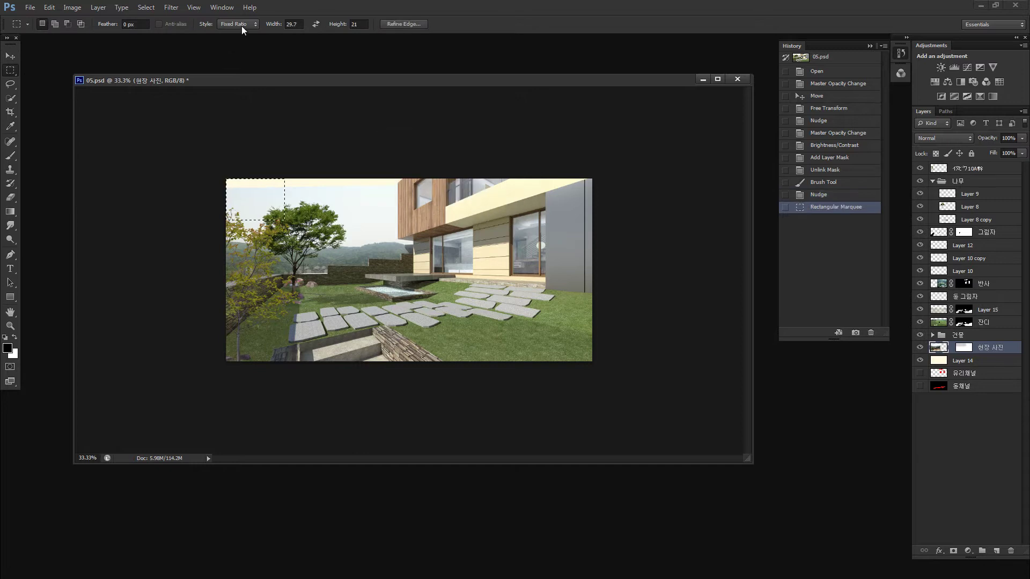
pyautogui.click(239, 24)
pyautogui.click(239, 34)
pyautogui.moveTo(214, 147); pyautogui.dragTo(474, 224)
# Stretch the selected sky strip upward past the top edge, then zoom in on the house.
pyautogui.hotkey('ctrl', 't')
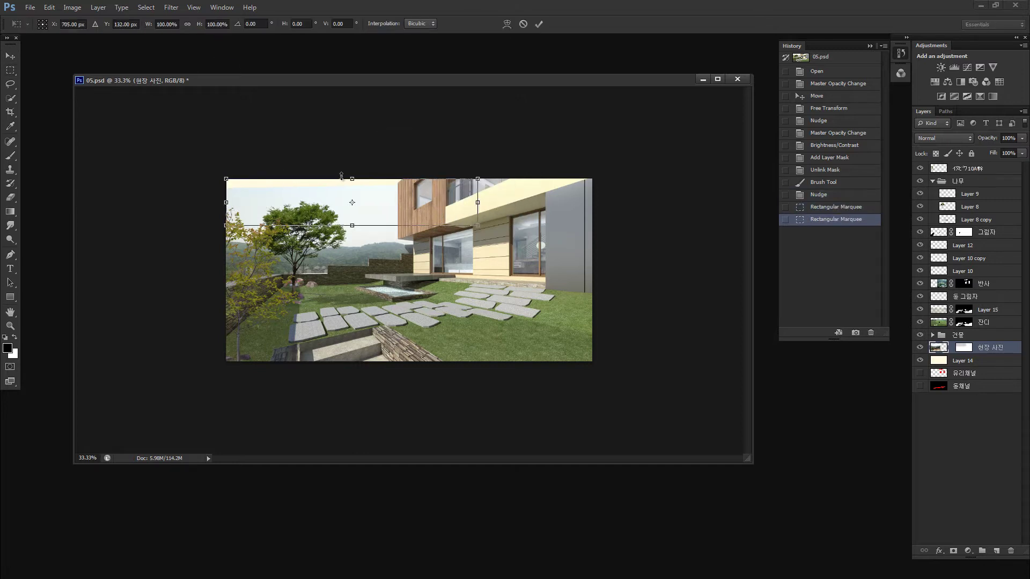
pyautogui.moveTo(357, 167); pyautogui.dragTo(357, 160)
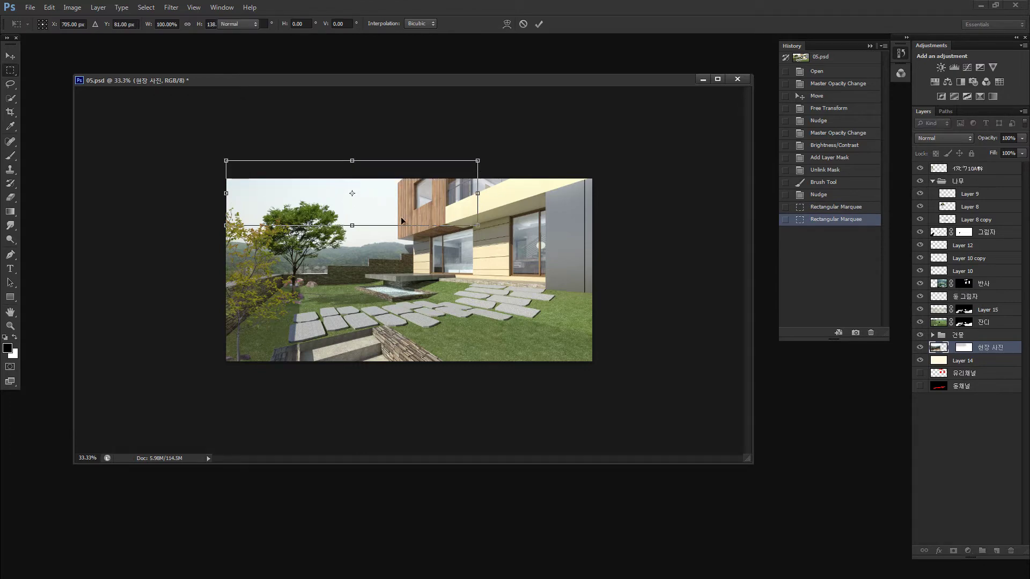
pyautogui.press('Return')
pyautogui.press('z')
pyautogui.moveTo(409, 248); pyautogui.dragTo(419, 249)
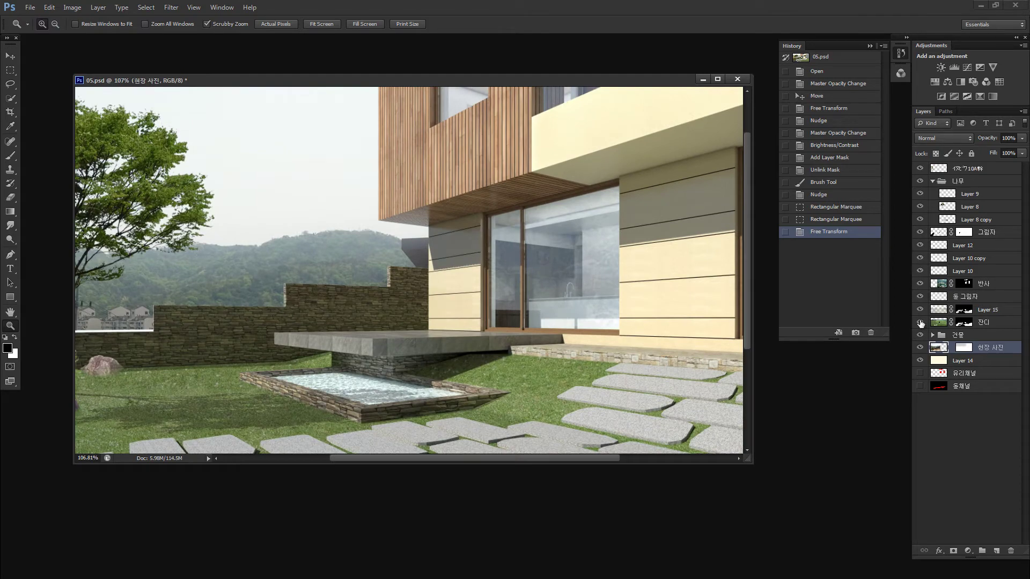
# Lasso a hillside patch beside the house with an 8 px feather.
pyautogui.keyDown('alt'); pyautogui.click(920, 347); pyautogui.keyUp('alt')
pyautogui.keyDown('alt'); pyautogui.click(920, 348); pyautogui.keyUp('alt')
pyautogui.press('l')
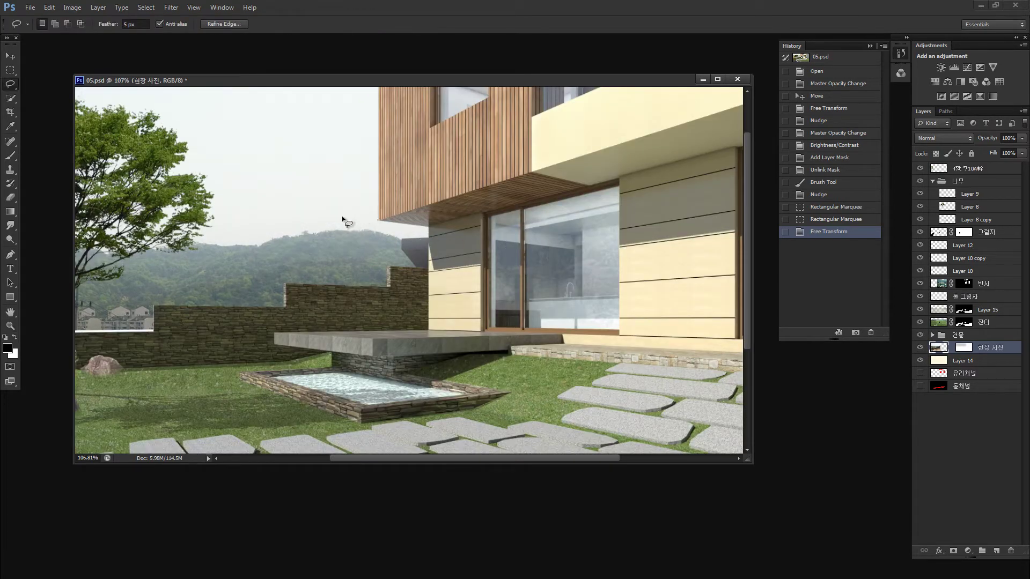
pyautogui.press('Return')
pyautogui.write('8')
pyautogui.press('Return')
pyautogui.moveTo(314, 263)
pyautogui.mouseDown()
pyautogui.moveTo(320, 252)
pyautogui.moveTo(432, 259)
pyautogui.moveTo(397, 249)
pyautogui.mouseUp()
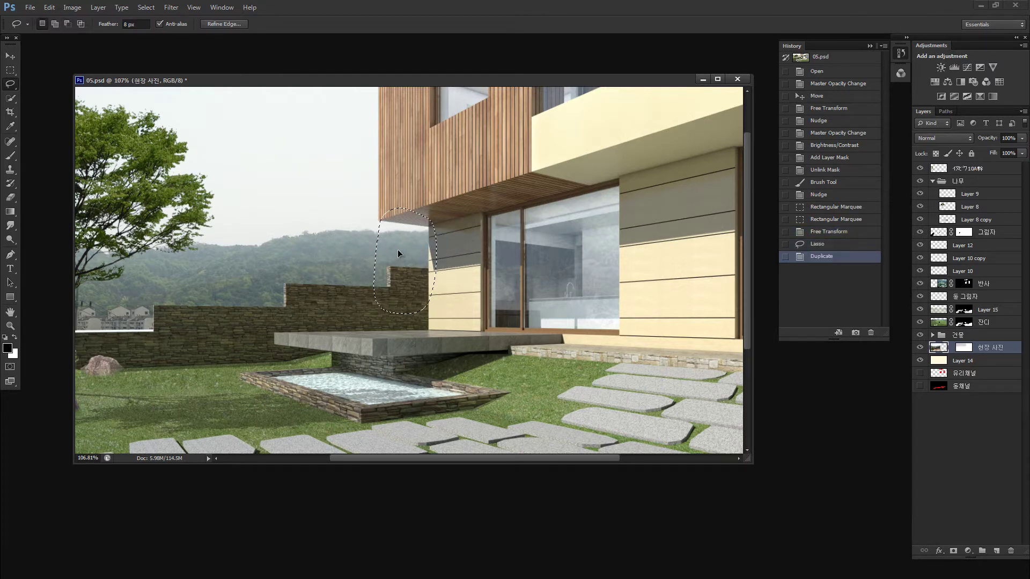
# Rotate and lower the hillside patch over the grey structure, then zoom out.
pyautogui.hotkey('ctrl', 't')
pyautogui.moveTo(578, 199)
pyautogui.mouseDown()
pyautogui.moveTo(582, 216)
pyautogui.moveTo(572, 221)
pyautogui.mouseUp()
pyautogui.moveTo(407, 246); pyautogui.dragTo(400, 244)
pyautogui.press('Return')
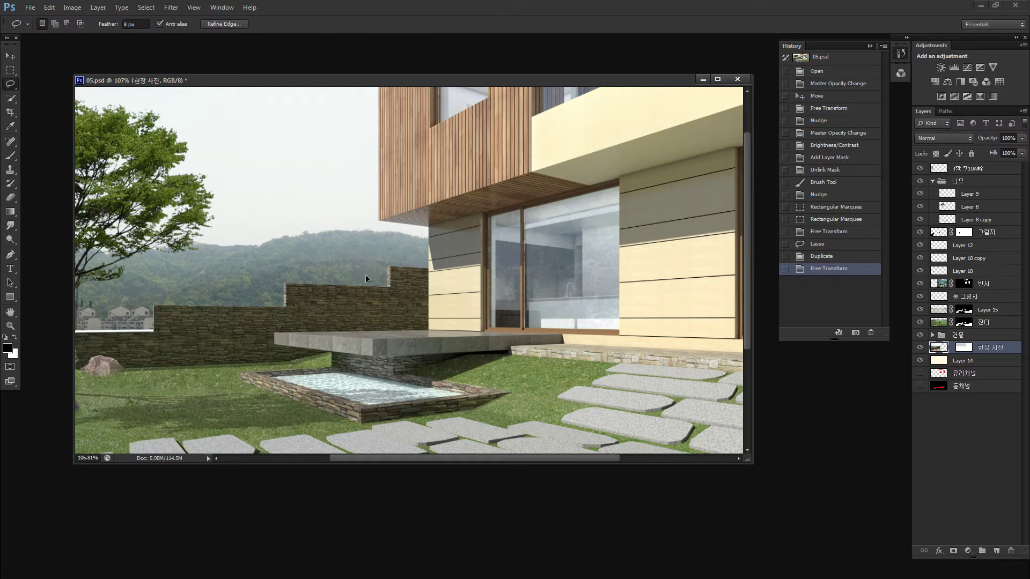
pyautogui.hotkey('ctrl', 'z')
pyautogui.hotkey('ctrl', 'z')
pyautogui.hotkey('ctrl', '-')
pyautogui.hotkey('ctrl', '-')
pyautogui.hotkey('ctrl', '-')
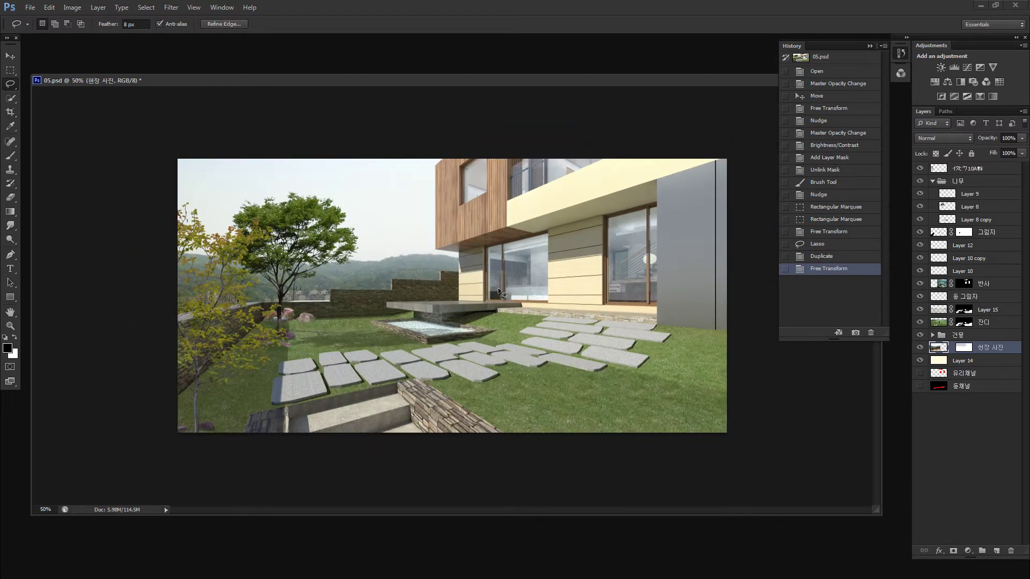
# Deselect, try moving the left-side trees, revert them to original positions, and switch to ACDSee.
pyautogui.hotkey('ctrl', 'd')
pyautogui.press('v')
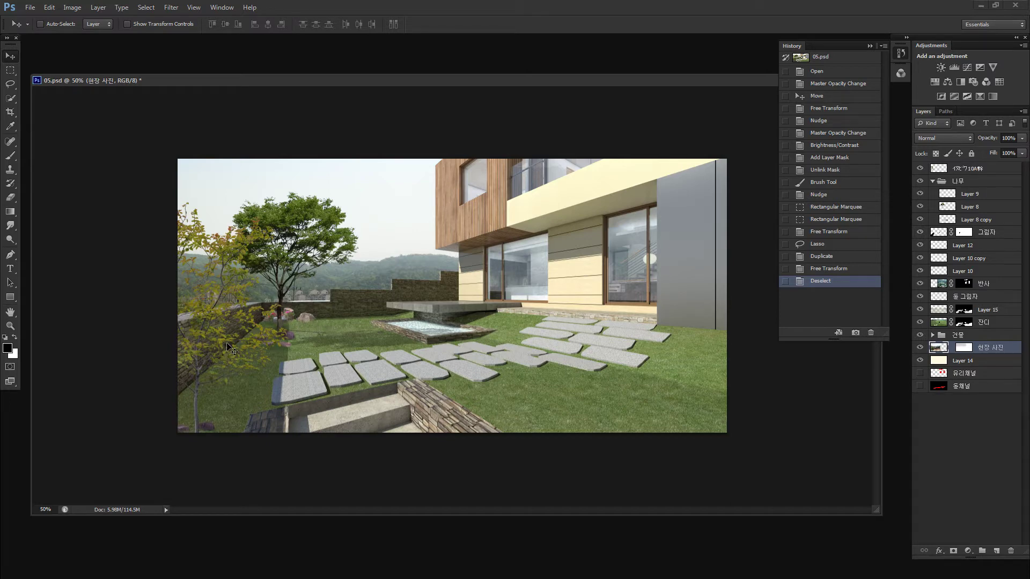
pyautogui.moveTo(218, 343)
pyautogui.mouseDown()
pyautogui.moveTo(240, 315)
pyautogui.moveTo(213, 339)
pyautogui.mouseUp()
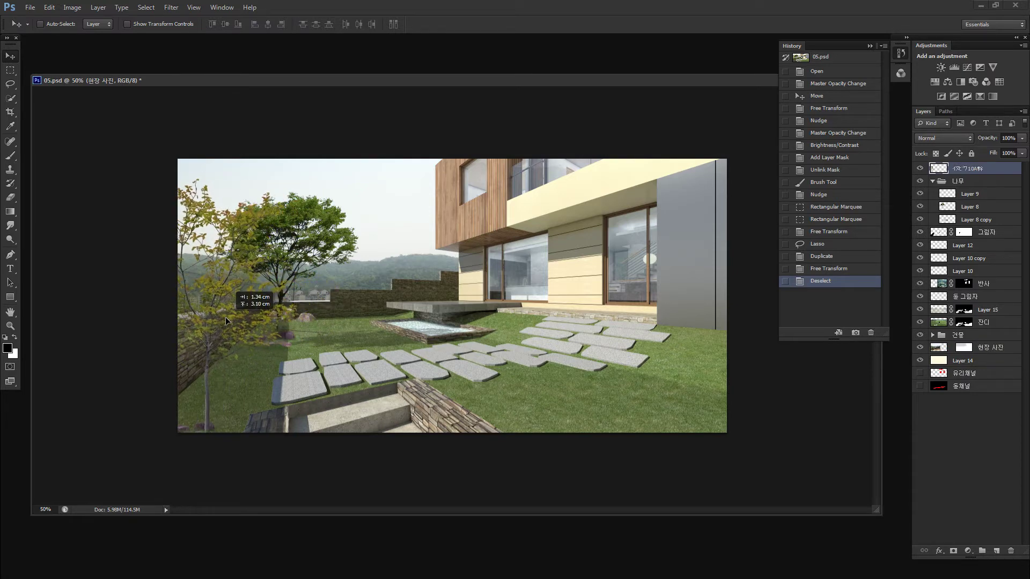
pyautogui.moveTo(213, 339); pyautogui.dragTo(207, 370)
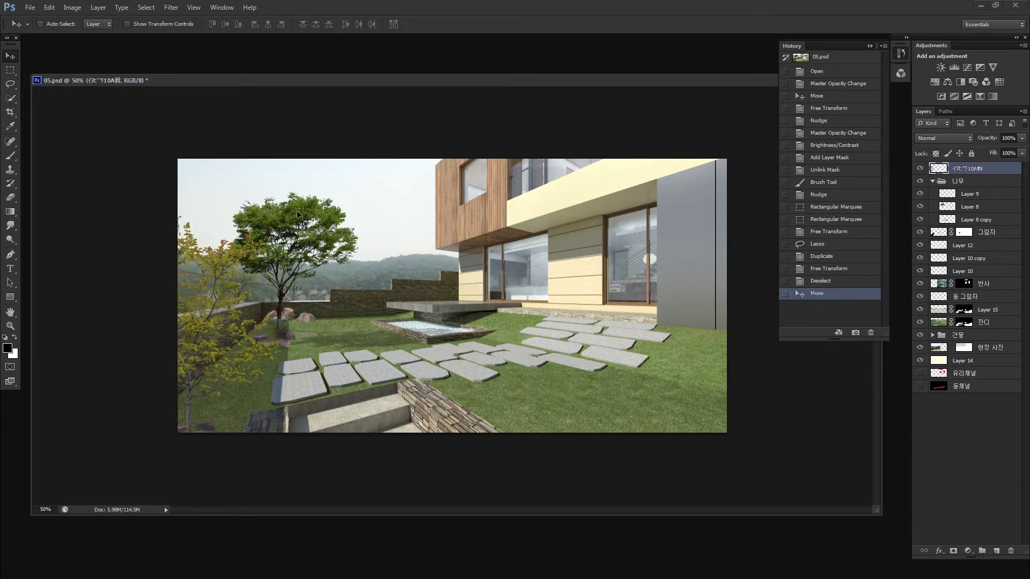
pyautogui.moveTo(297, 211)
pyautogui.mouseDown()
pyautogui.moveTo(277, 272)
pyautogui.moveTo(260, 262)
pyautogui.mouseUp()
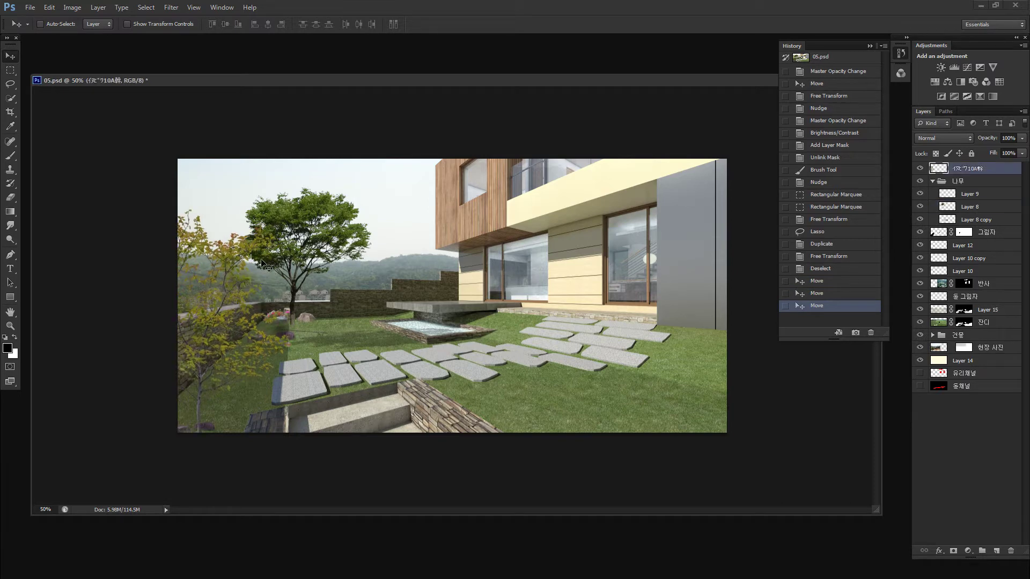
pyautogui.hotkey('ctrl', 'z')
pyautogui.hotkey('ctrl', 'alt', 'z')
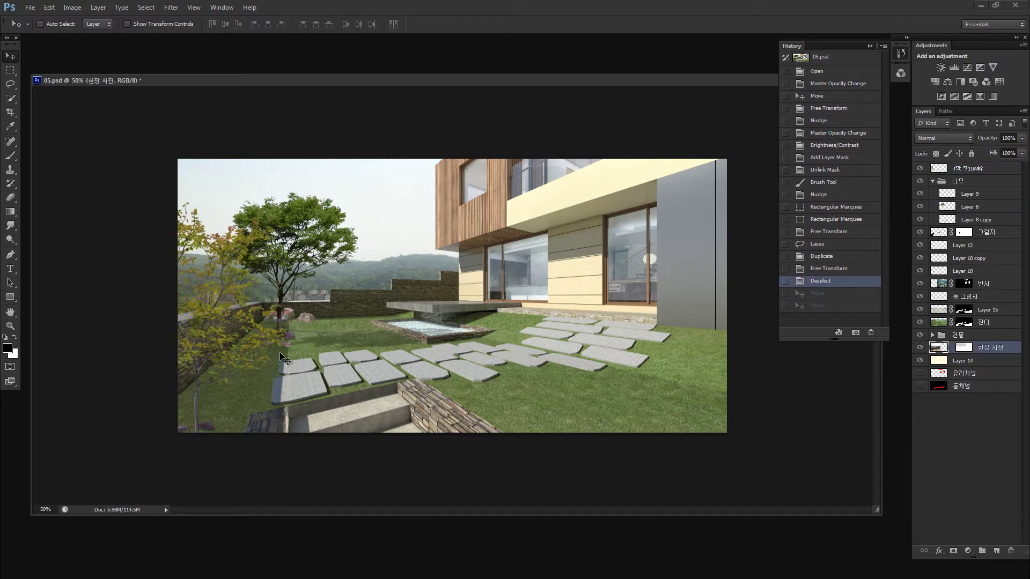
pyautogui.hotkey('alt', 'Tab')
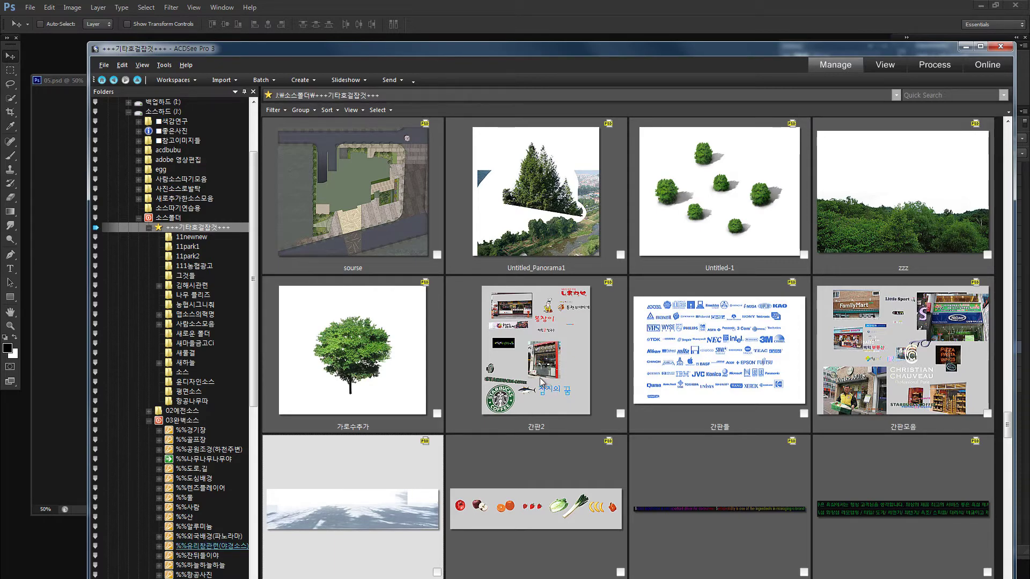
# Browse ACDSee thumbnails and open the 사람소스모음 folder of people source images.
pyautogui.scroll(-1, 539, 378)
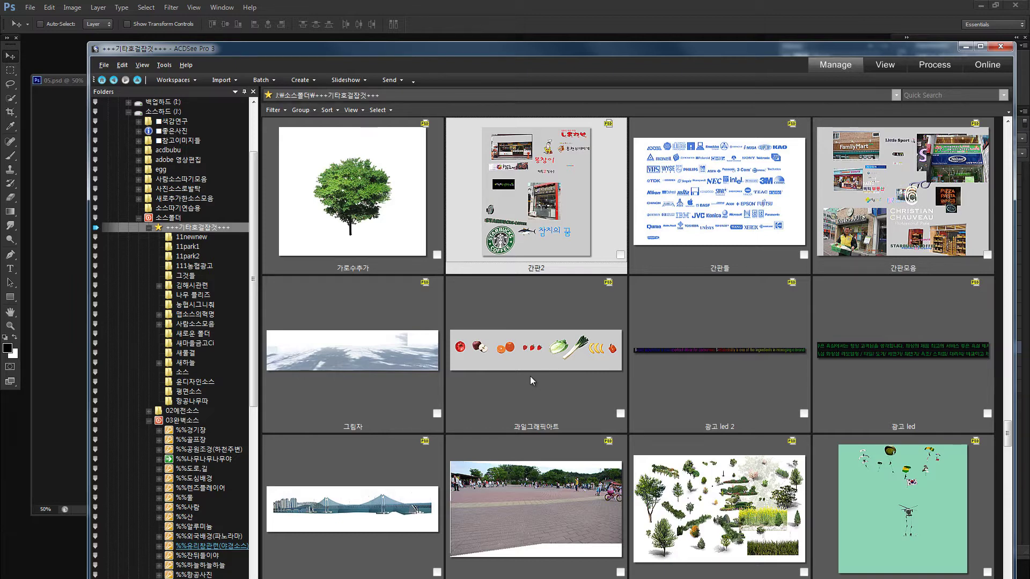
pyautogui.click(21, 557)
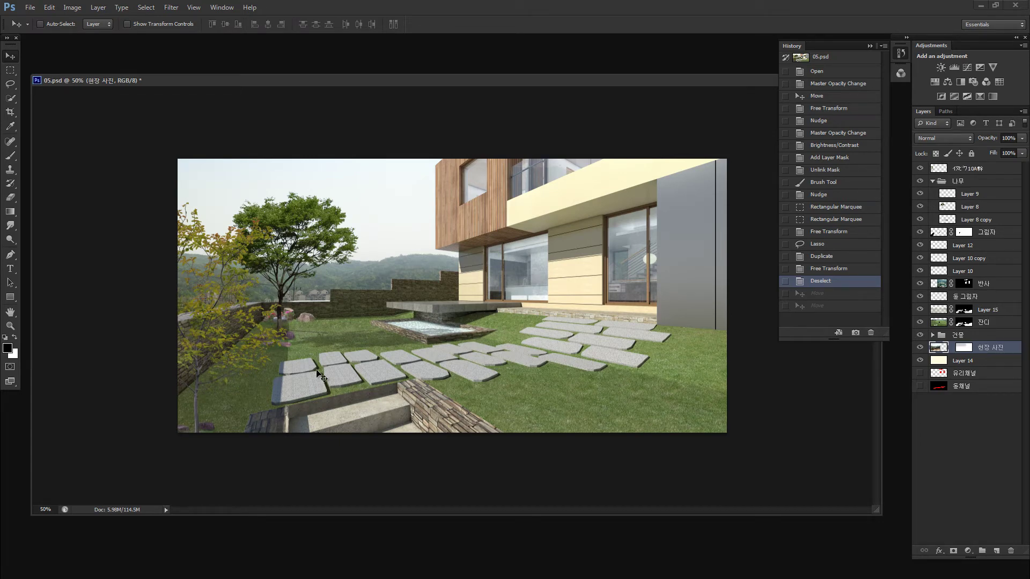
pyautogui.hotkey('alt', 'Tab')
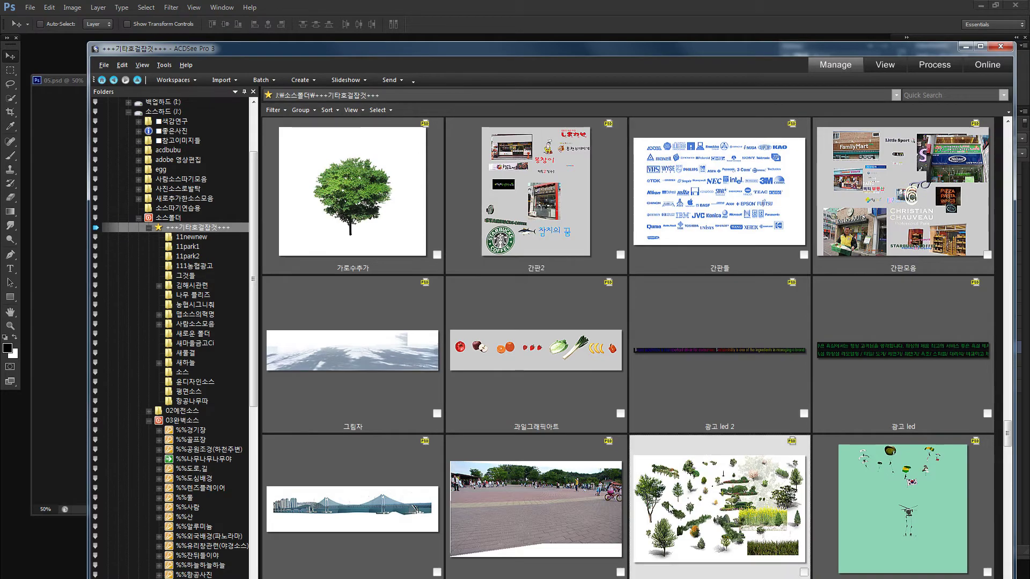
pyautogui.scroll(-3, 589, 504)
pyautogui.scroll(-1, 644, 504)
pyautogui.scroll(-2, 710, 507)
pyautogui.scroll(-3, 710, 507)
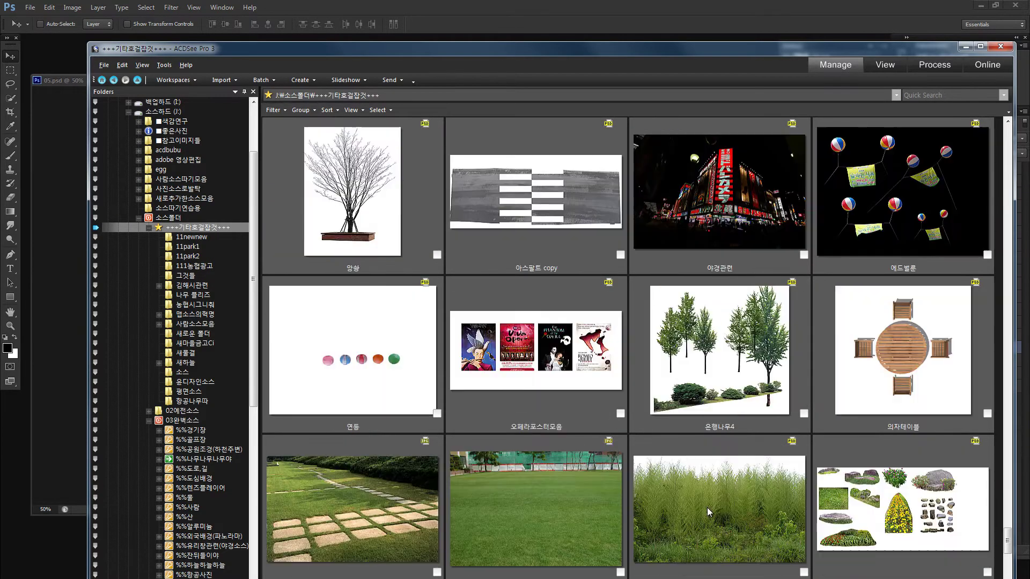
pyautogui.scroll(-2, 706, 507)
pyautogui.scroll(-3, 706, 506)
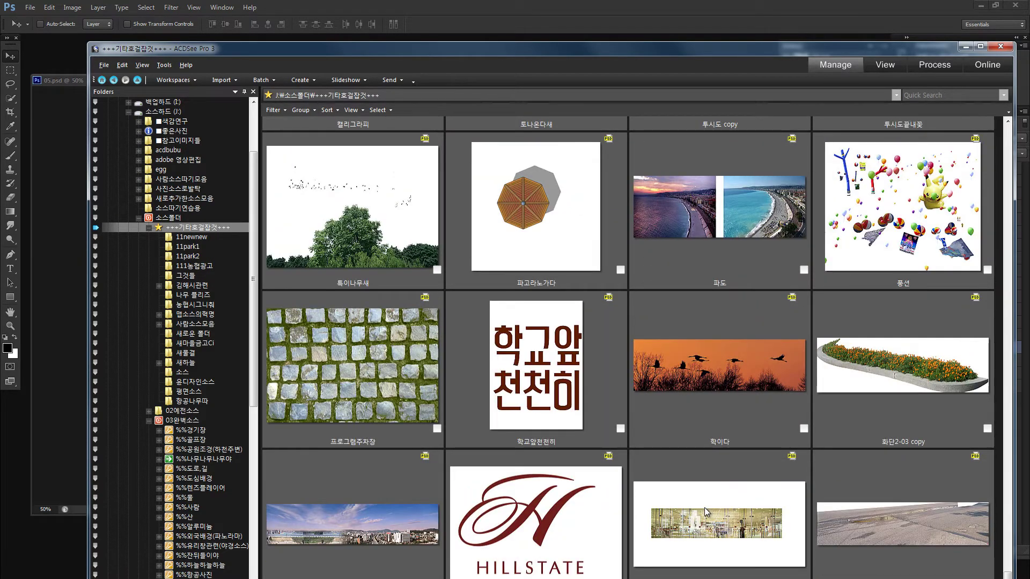
pyautogui.scroll(2, 702, 515)
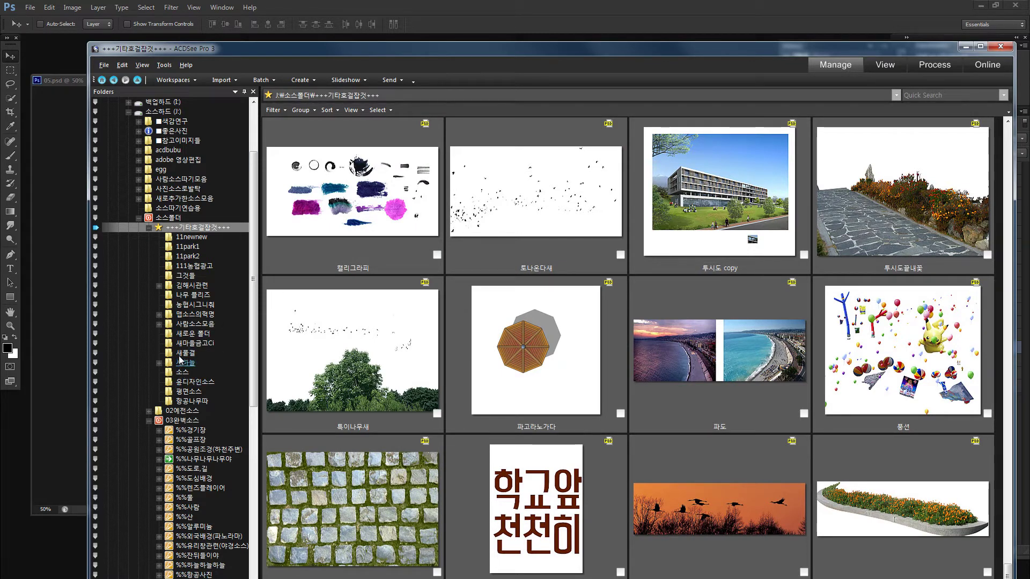
pyautogui.click(192, 323)
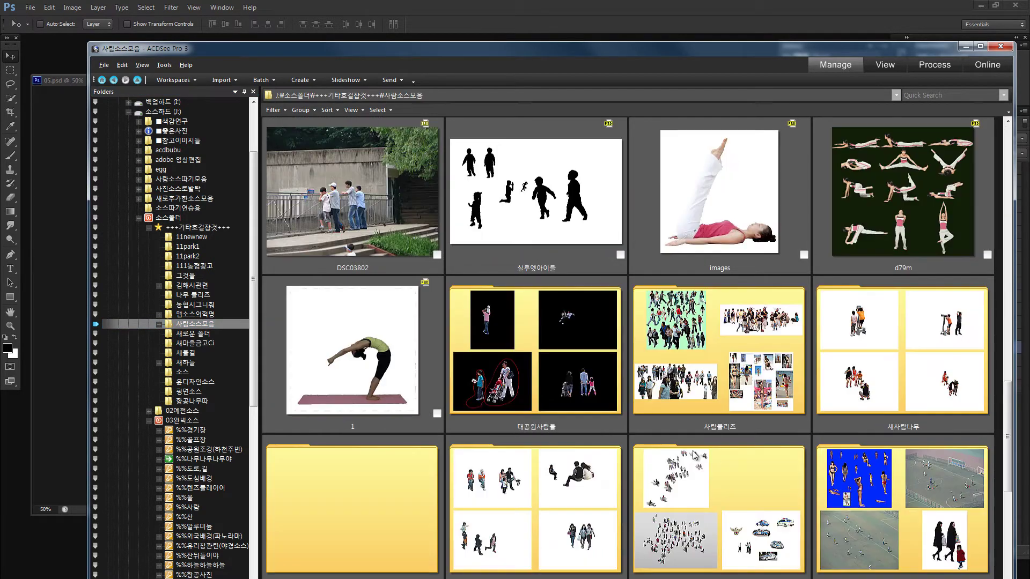
pyautogui.scroll(-5, 694, 453)
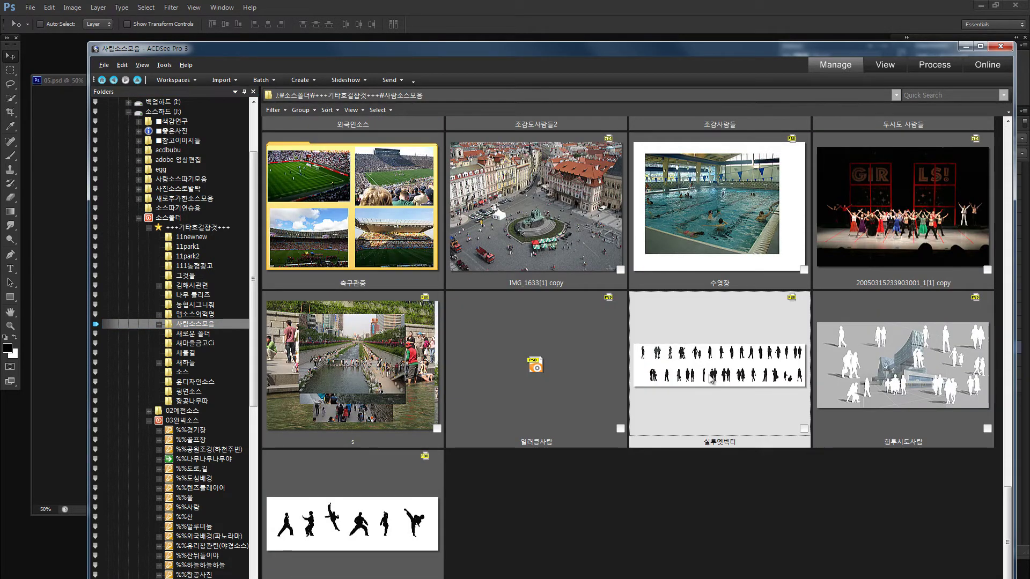
# Open the 실루엣벡터 file and drag a walking couple silhouette onto the 05.psd rendering.
pyautogui.click(75, 566)
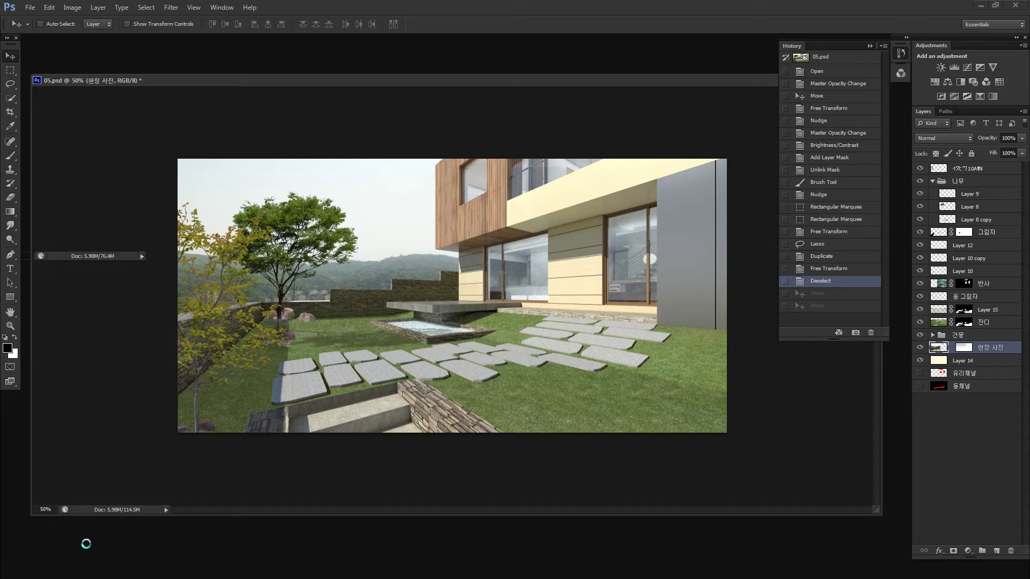
pyautogui.keyDown('ctrl'); pyautogui.click(372, 190); pyautogui.keyUp('ctrl')
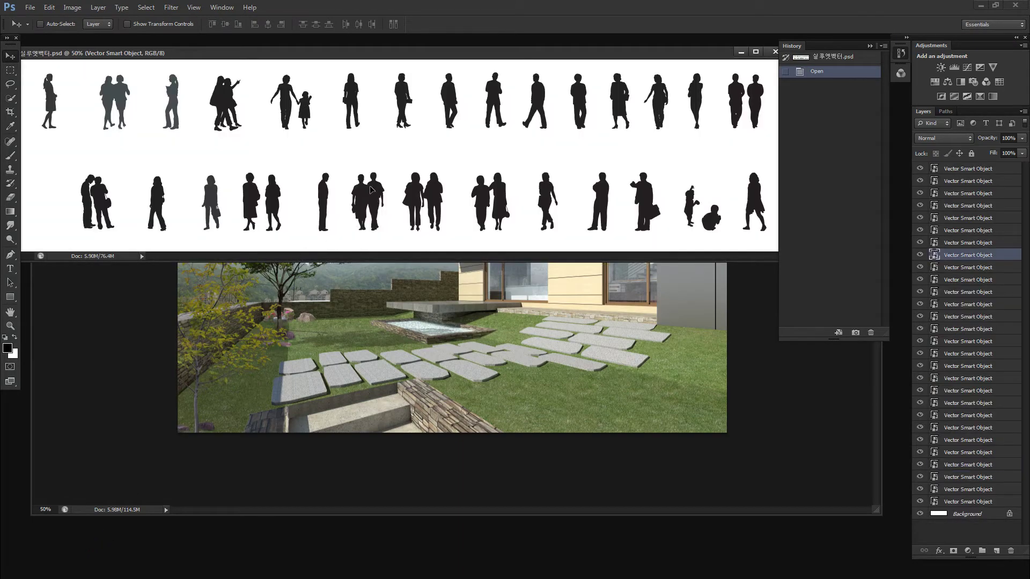
pyautogui.moveTo(371, 190); pyautogui.dragTo(369, 184)
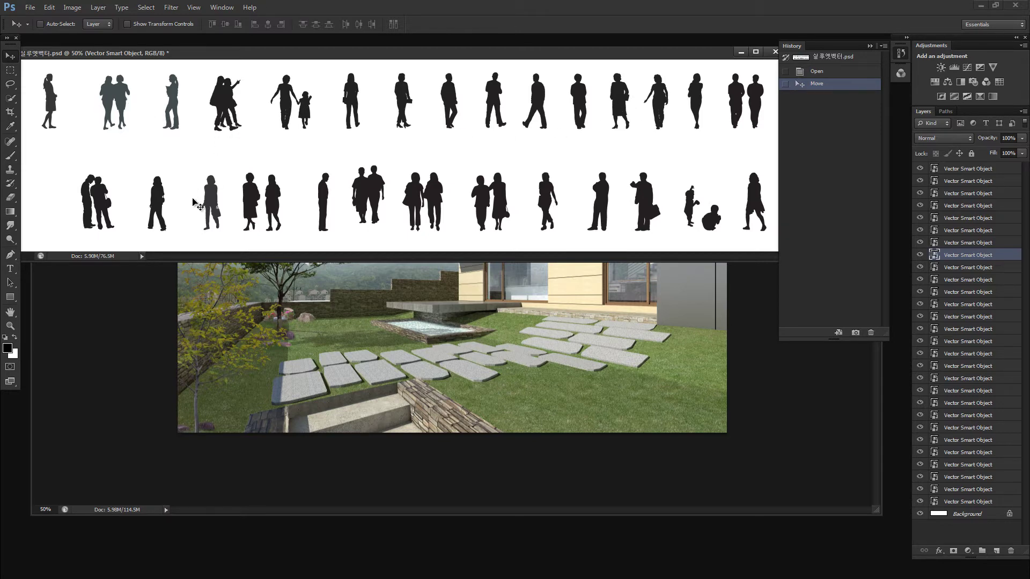
pyautogui.moveTo(279, 202); pyautogui.dragTo(311, 187)
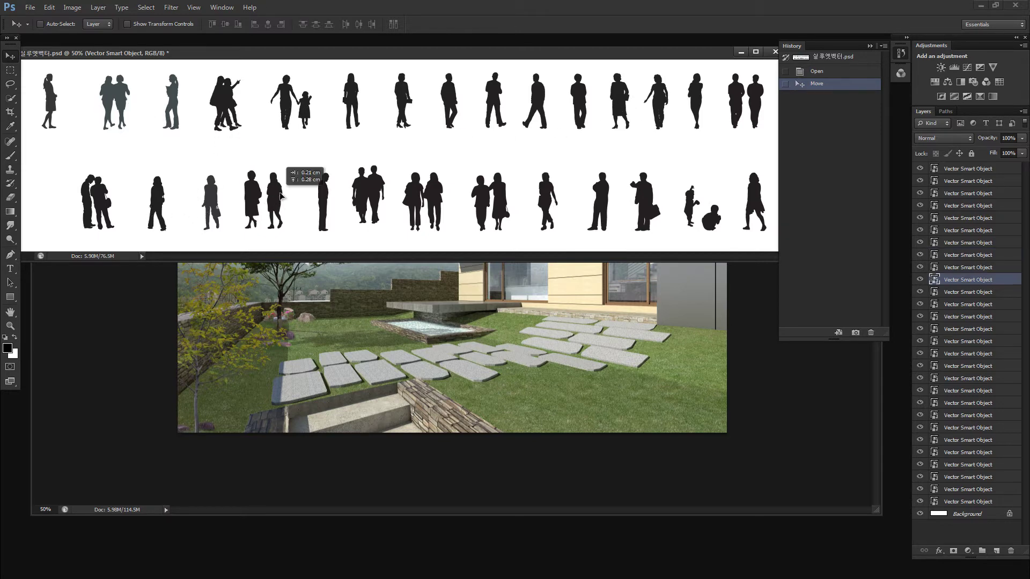
pyautogui.click(369, 308)
pyautogui.moveTo(369, 308); pyautogui.dragTo(372, 309)
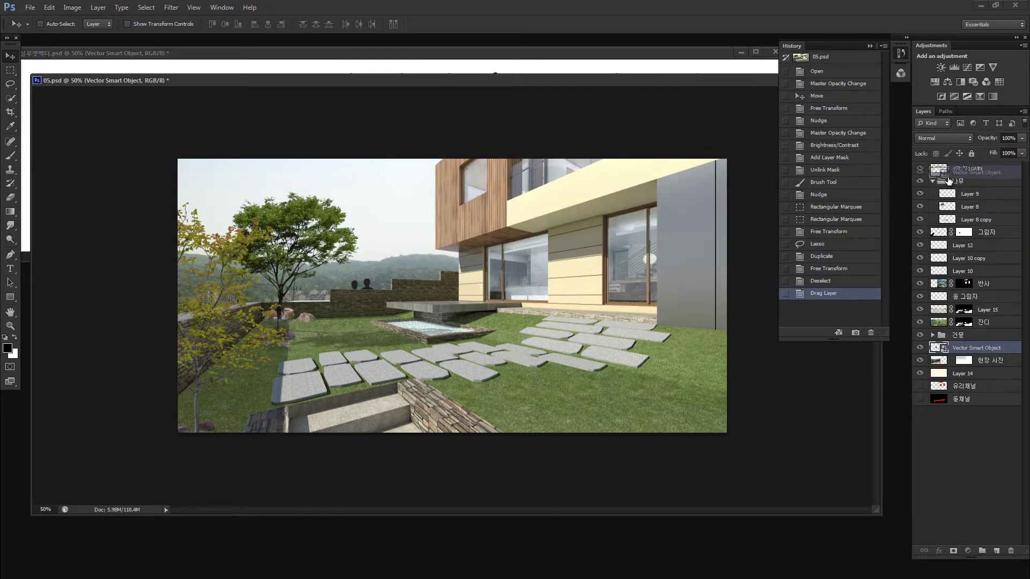
# Move the silhouette layer to the top, make it solid white, and place it before the glass doors.
pyautogui.moveTo(942, 348); pyautogui.dragTo(943, 175)
pyautogui.press('b')
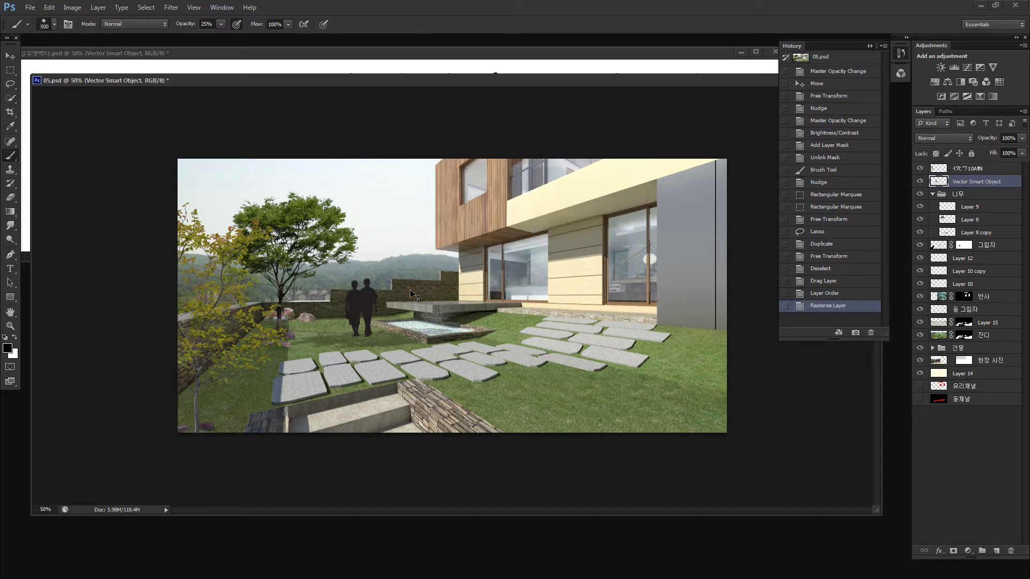
pyautogui.hotkey('ctrl', 'i')
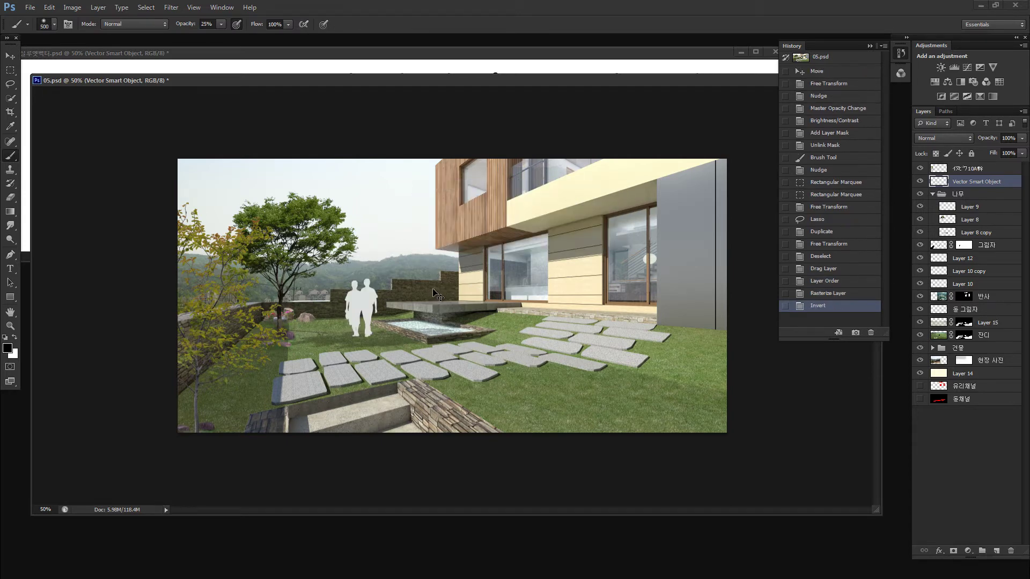
pyautogui.hotkey('ctrl', 'u')
pyautogui.moveTo(795, 292); pyautogui.dragTo(847, 293)
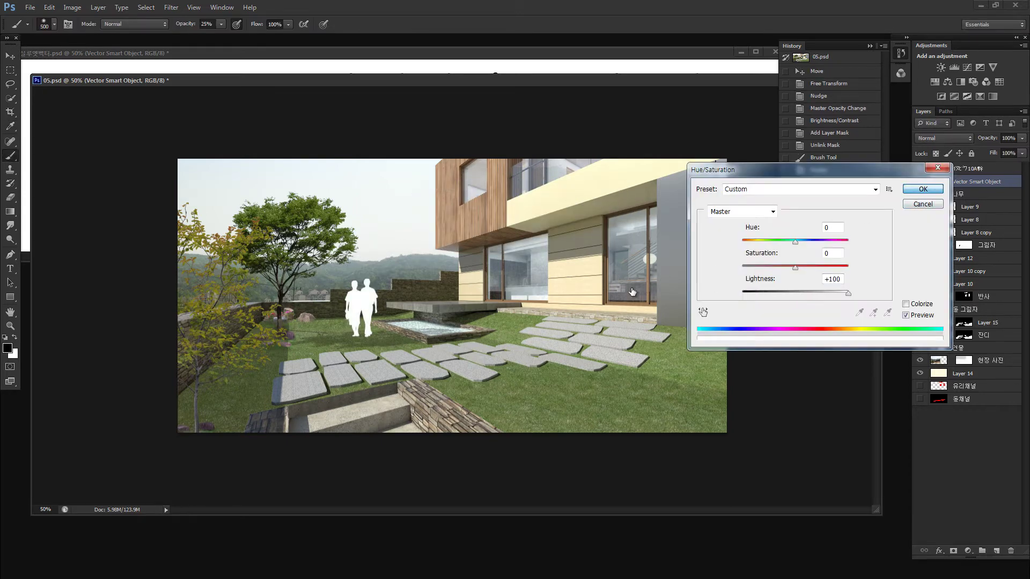
pyautogui.press('Return')
pyautogui.press('v')
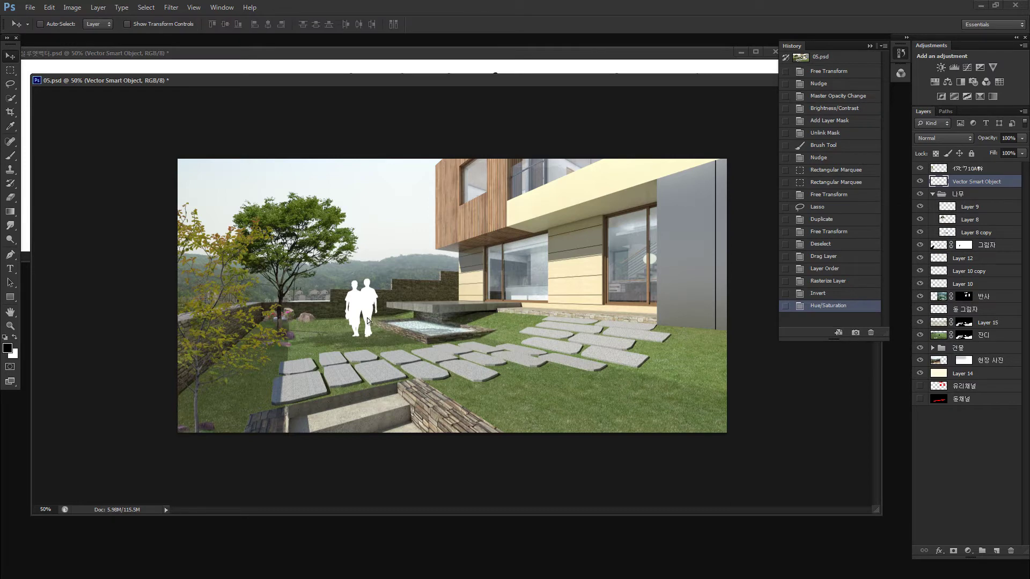
pyautogui.moveTo(367, 318)
pyautogui.mouseDown()
pyautogui.moveTo(339, 329)
pyautogui.moveTo(495, 250)
pyautogui.mouseUp()
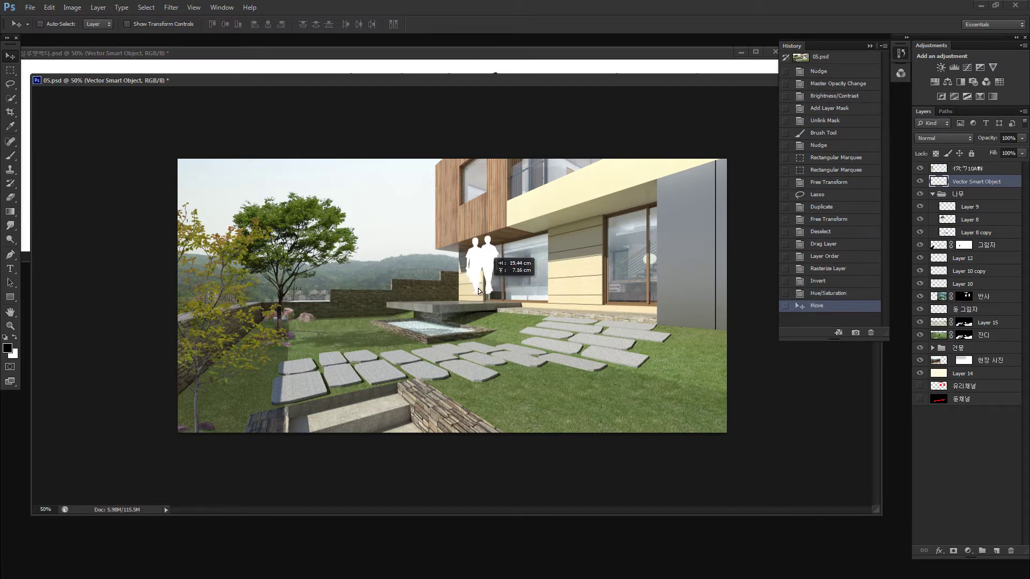
# Scale the white couple down and zoom in around it.
pyautogui.hotkey('ctrl', 't')
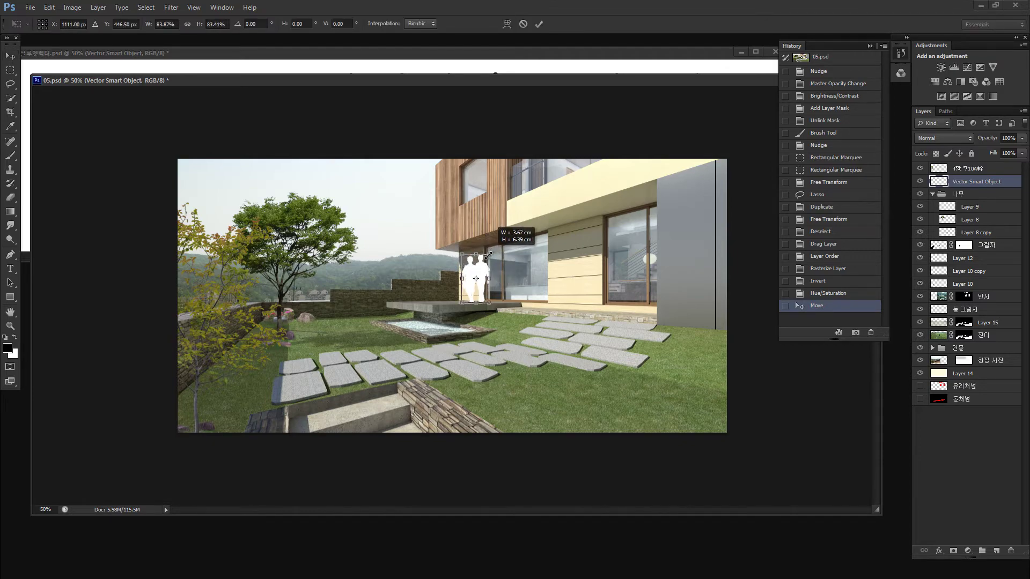
pyautogui.moveTo(492, 247)
pyautogui.mouseDown()
pyautogui.moveTo(484, 263)
pyautogui.moveTo(519, 334)
pyautogui.mouseUp()
pyautogui.press('Return')
pyautogui.click(483, 274)
pyautogui.press('z')
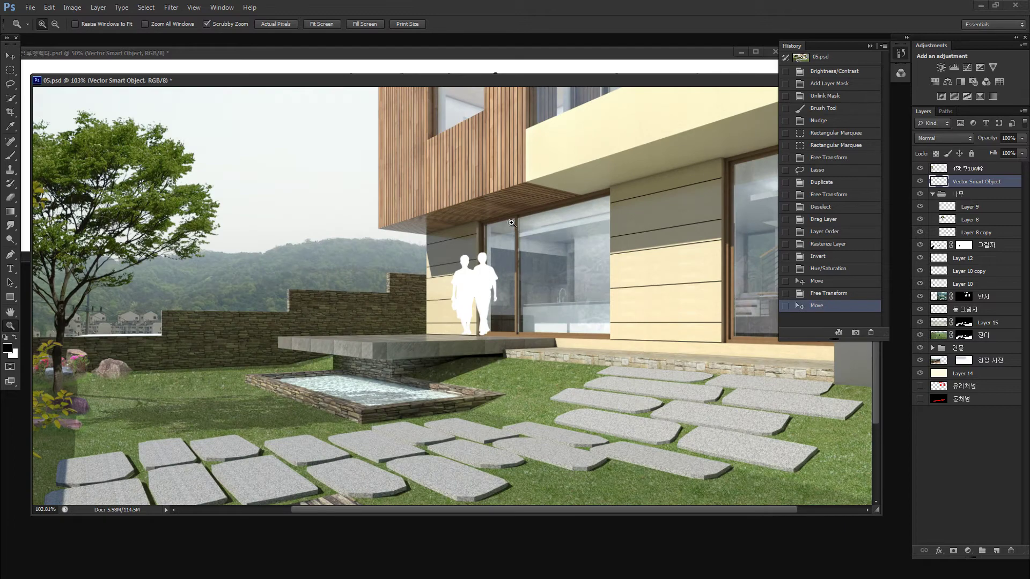
# Shrink the couple a little more and move it left onto the deck by the entrance.
pyautogui.press('v')
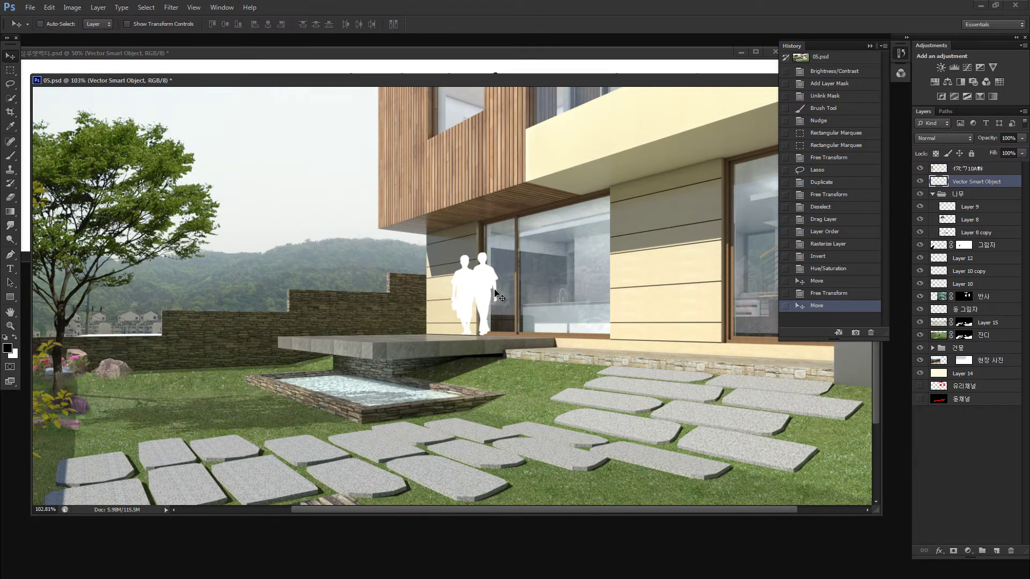
pyautogui.hotkey('ctrl', 't')
pyautogui.moveTo(485, 275); pyautogui.dragTo(481, 274)
pyautogui.press('Return')
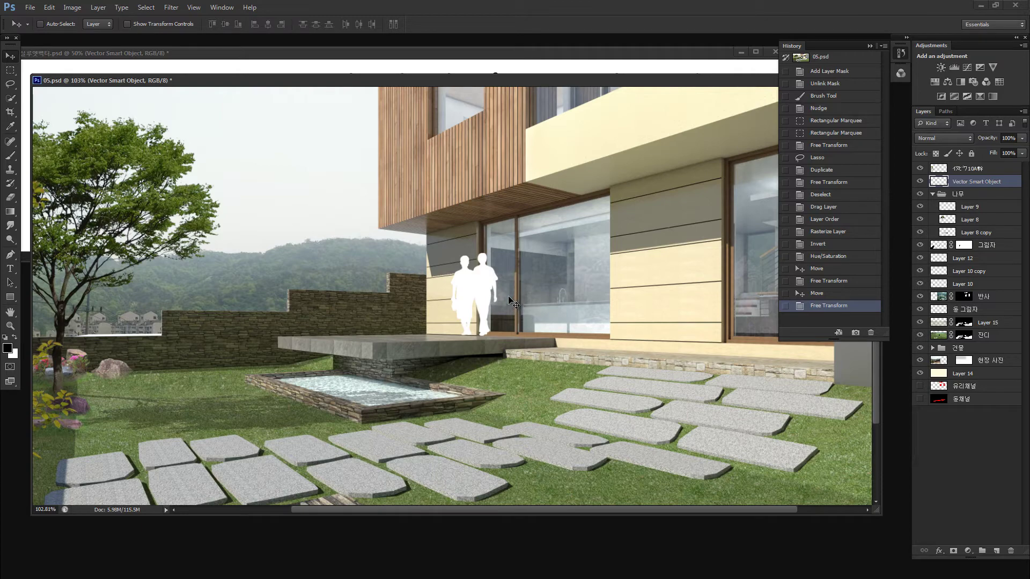
pyautogui.scroll(-2, 488, 284)
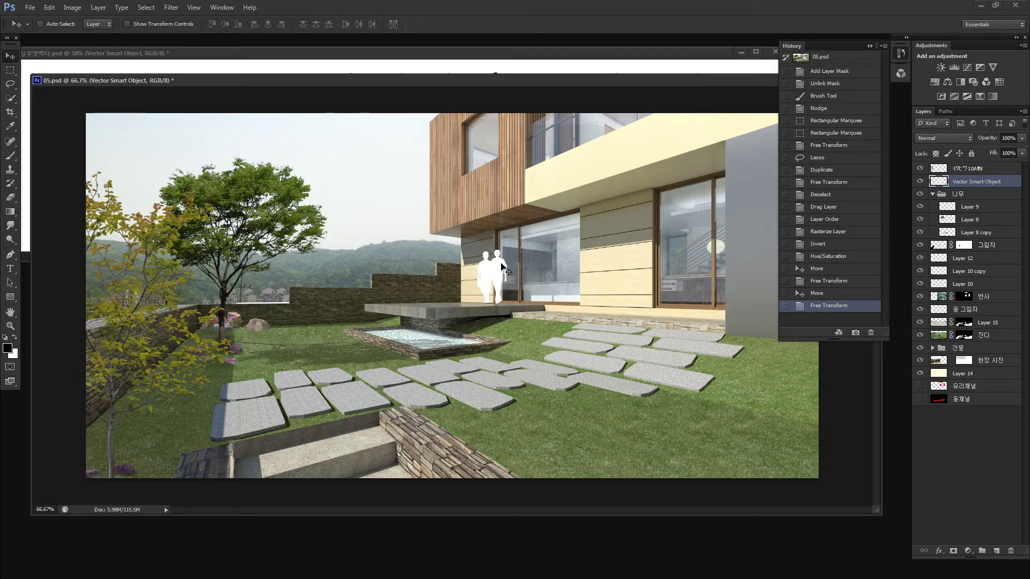
pyautogui.hotkey('ctrl', 't')
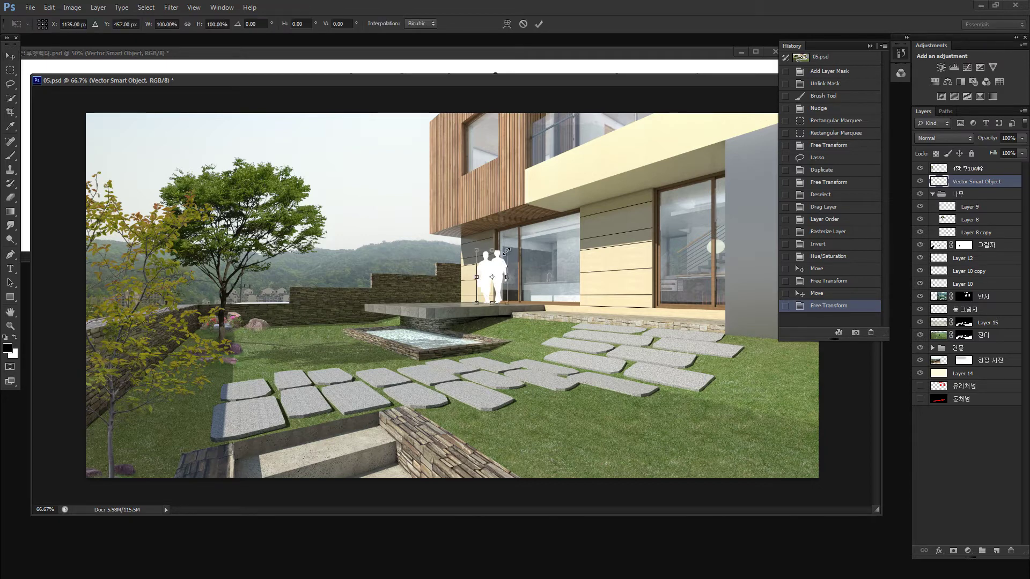
pyautogui.moveTo(505, 251); pyautogui.dragTo(497, 262)
pyautogui.press('Return')
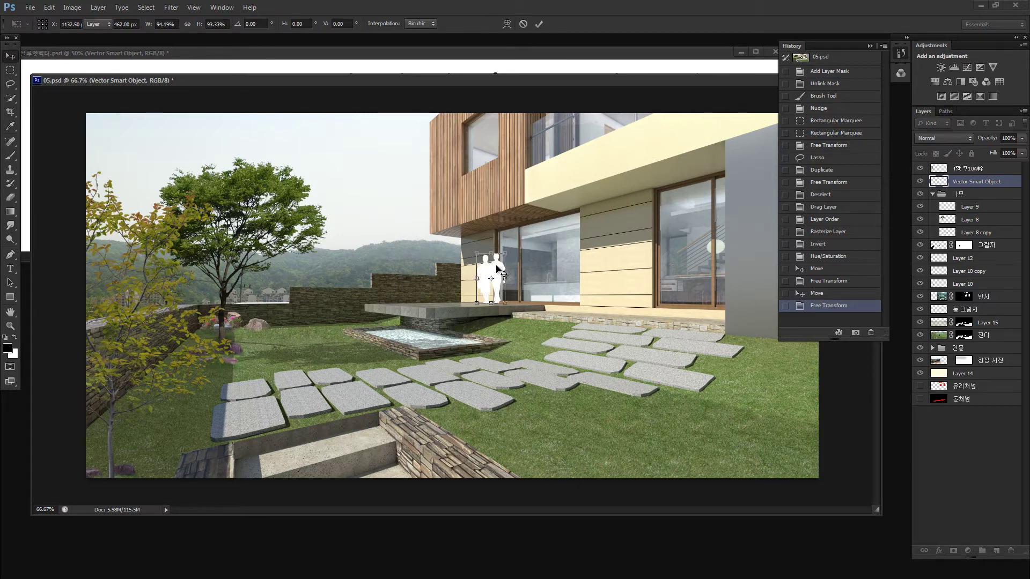
pyautogui.moveTo(494, 274); pyautogui.dragTo(481, 274)
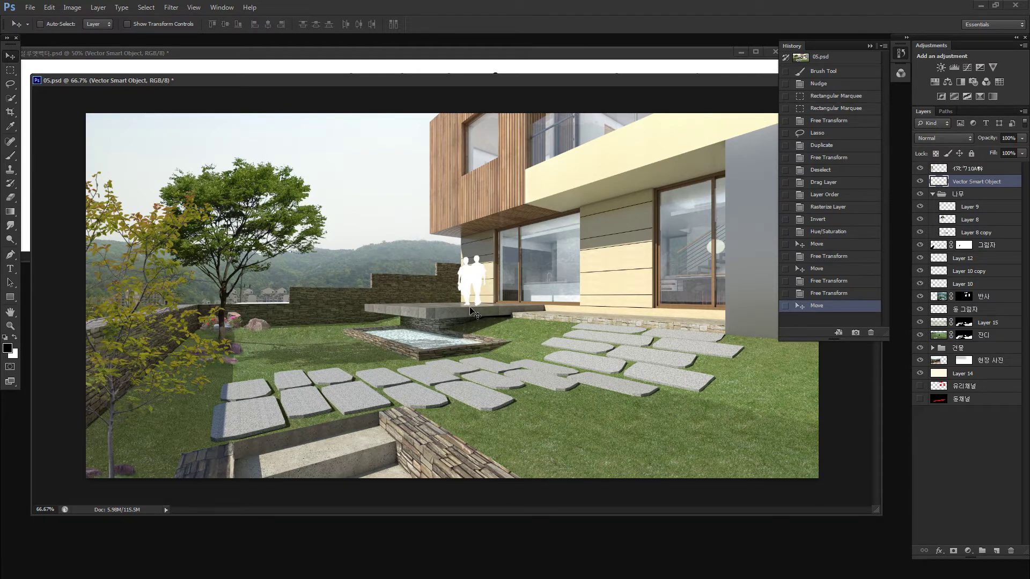
# Drag another couple from the silhouette sheet, rasterize it, and turn it white with Lightness +100.
pyautogui.click(134, 63)
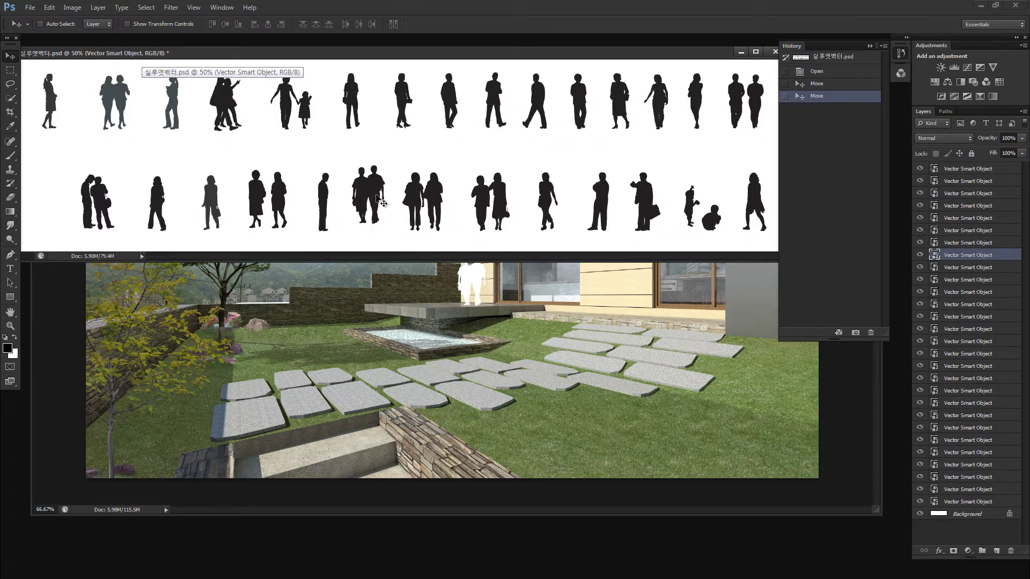
pyautogui.moveTo(382, 202)
pyautogui.mouseDown()
pyautogui.moveTo(458, 305)
pyautogui.moveTo(403, 291)
pyautogui.mouseUp()
pyautogui.press('b')
pyautogui.click(403, 291)
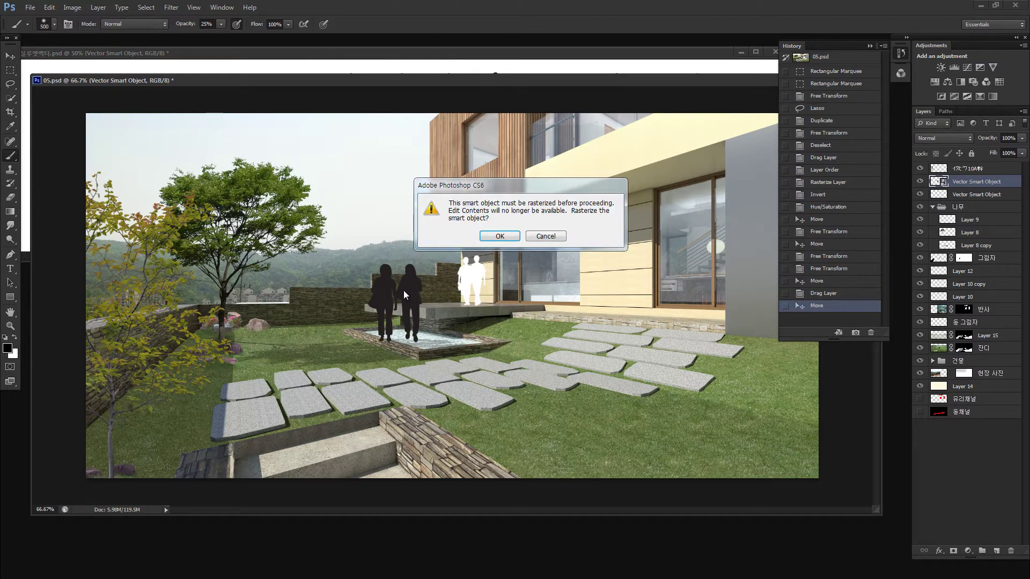
pyautogui.press('Return')
pyautogui.hotkey('ctrl', 'u')
pyautogui.click(850, 292)
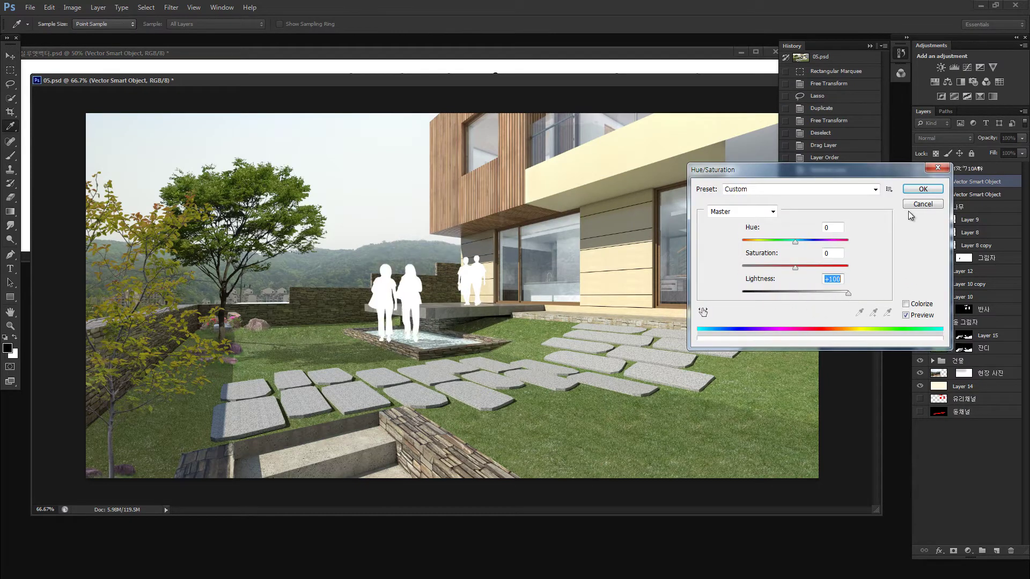
pyautogui.press('Return')
# Place the new couple on the left lawn, shrink it to about two-thirds, and reopen the silhouette sheet.
pyautogui.press('v')
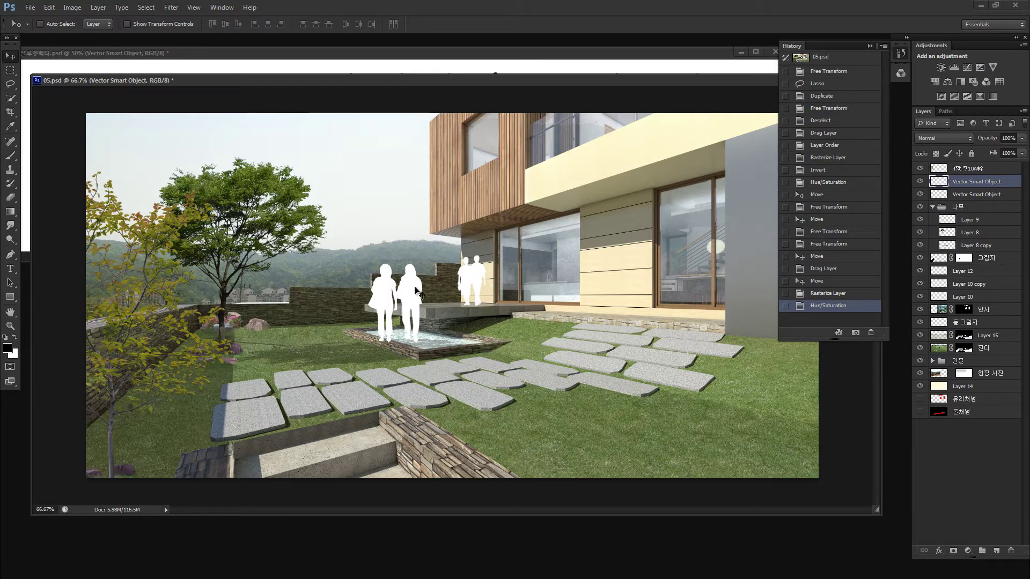
pyautogui.moveTo(420, 292); pyautogui.dragTo(442, 275)
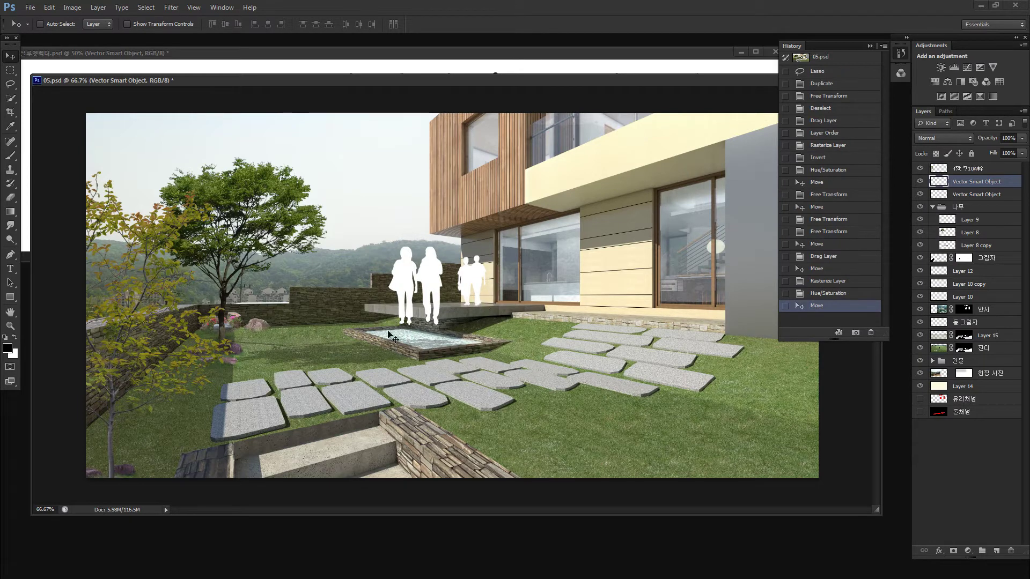
pyautogui.moveTo(429, 284); pyautogui.dragTo(452, 271)
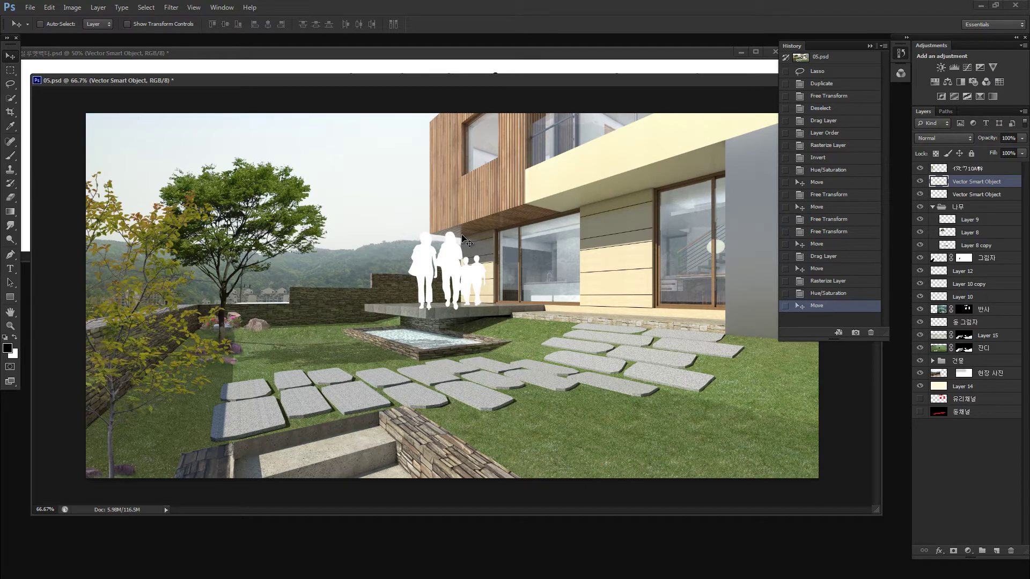
pyautogui.hotkey('ctrl', 't')
pyautogui.moveTo(458, 237)
pyautogui.mouseDown()
pyautogui.moveTo(442, 261)
pyautogui.moveTo(274, 320)
pyautogui.mouseUp()
pyautogui.press('Return')
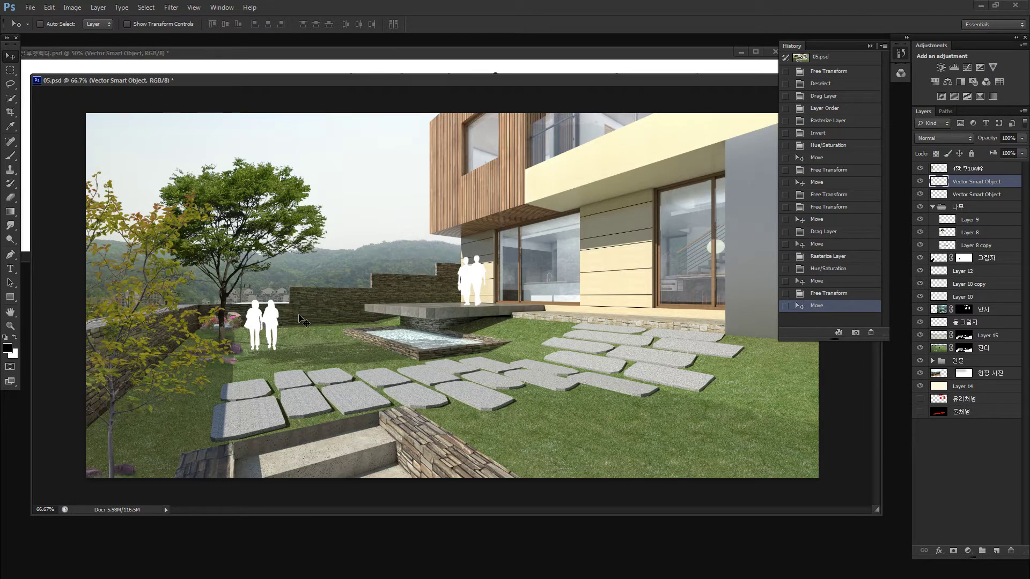
pyautogui.click(298, 70)
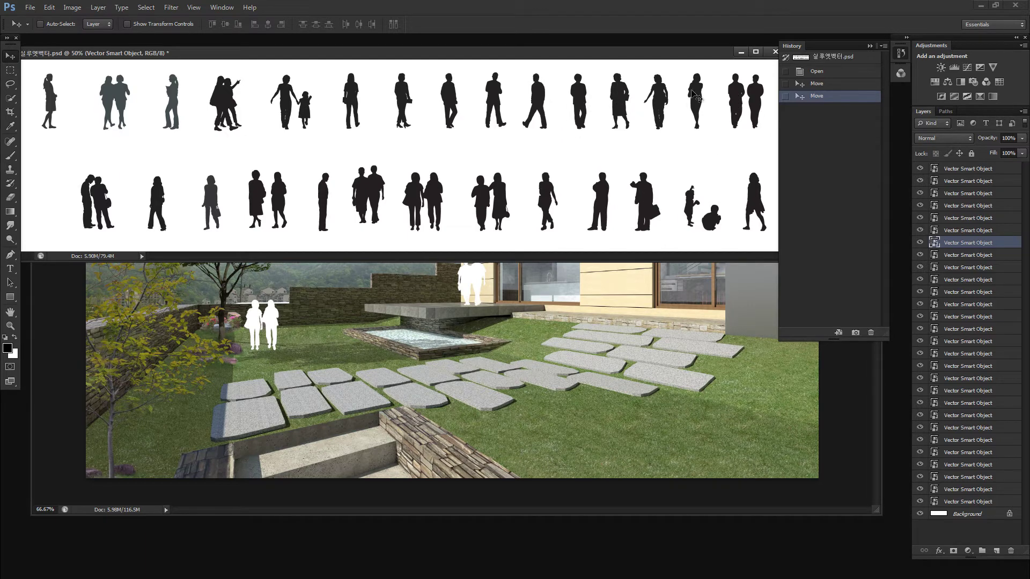
# Bring a walking-woman figure into the rendering, turn it white, and place it on the stepping stones.
pyautogui.moveTo(665, 100); pyautogui.dragTo(402, 358)
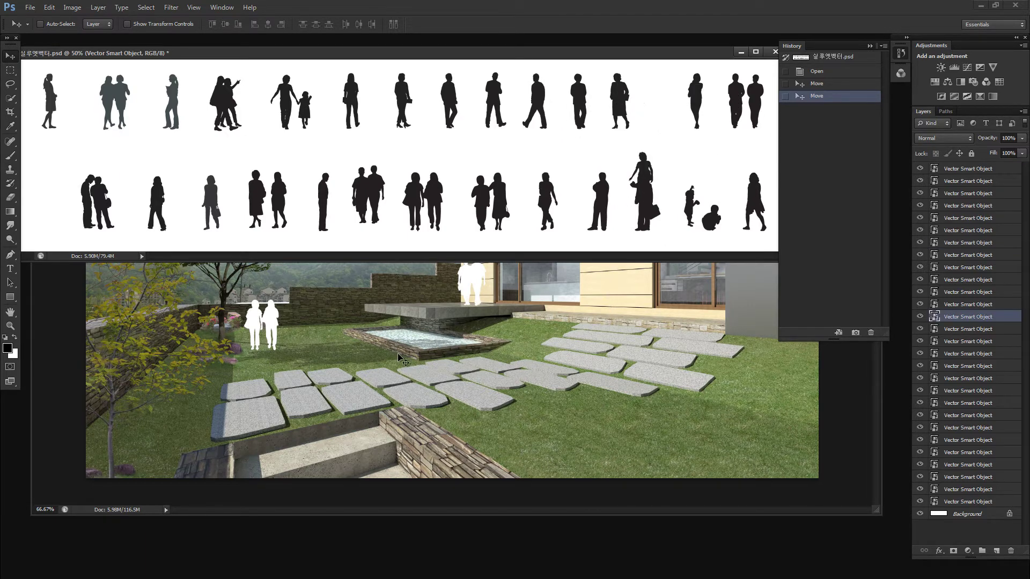
pyautogui.hotkey('ctrl', 'u')
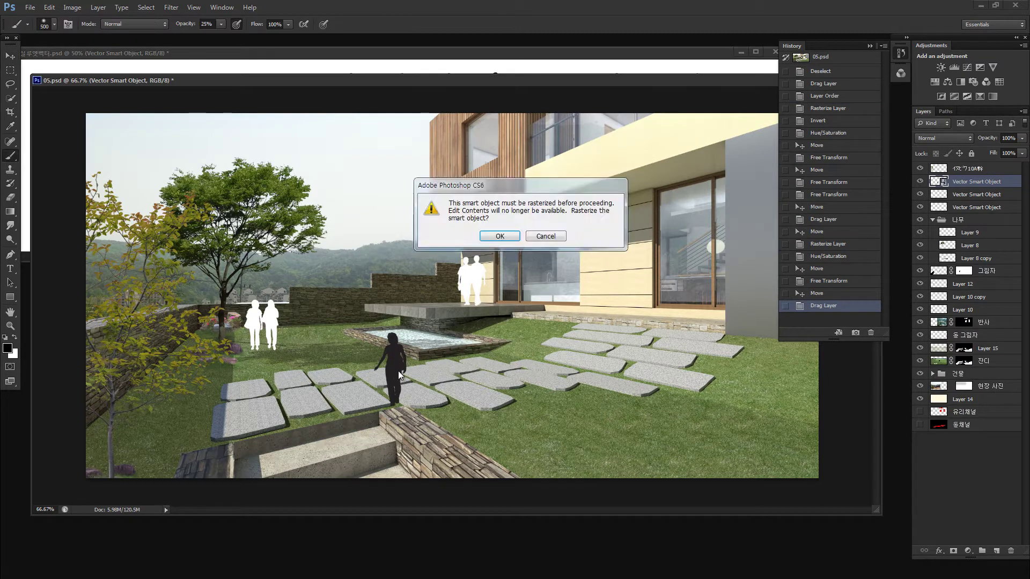
pyautogui.press('Return')
pyautogui.moveTo(805, 293); pyautogui.dragTo(850, 293)
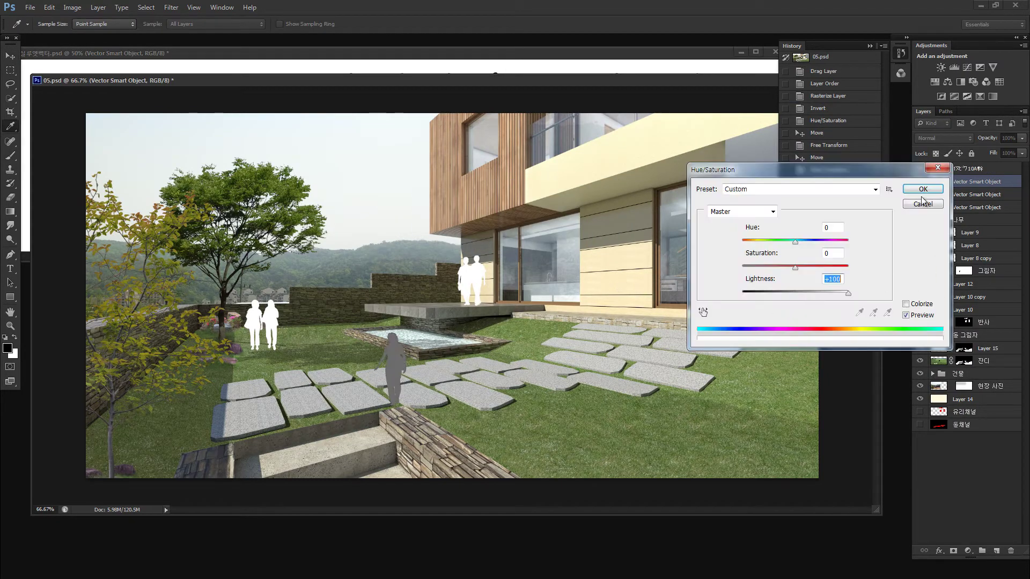
pyautogui.click(922, 189)
pyautogui.press('b')
pyautogui.press('v')
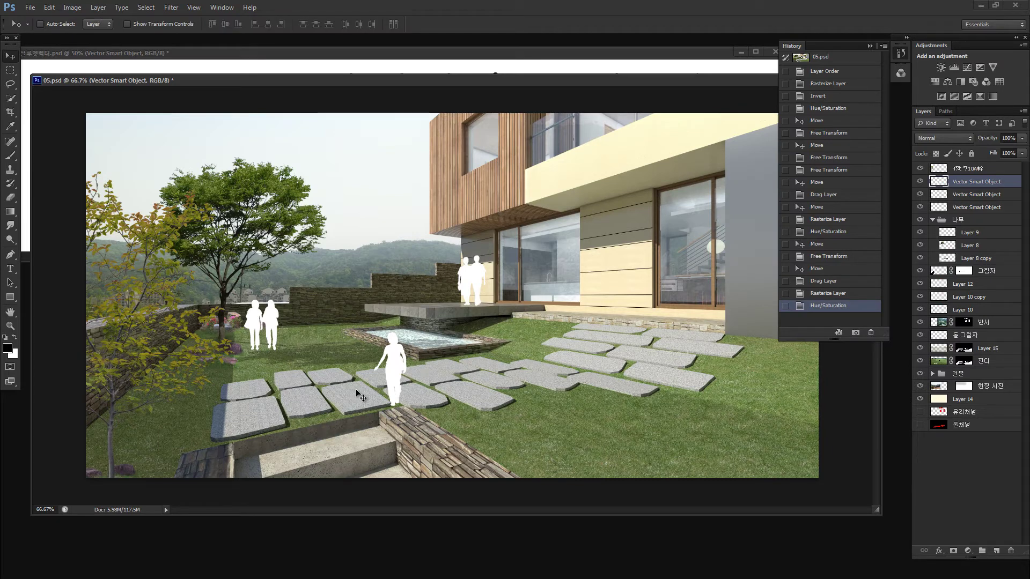
pyautogui.moveTo(396, 358)
pyautogui.mouseDown()
pyautogui.moveTo(282, 316)
pyautogui.moveTo(275, 376)
pyautogui.moveTo(213, 432)
pyautogui.mouseUp()
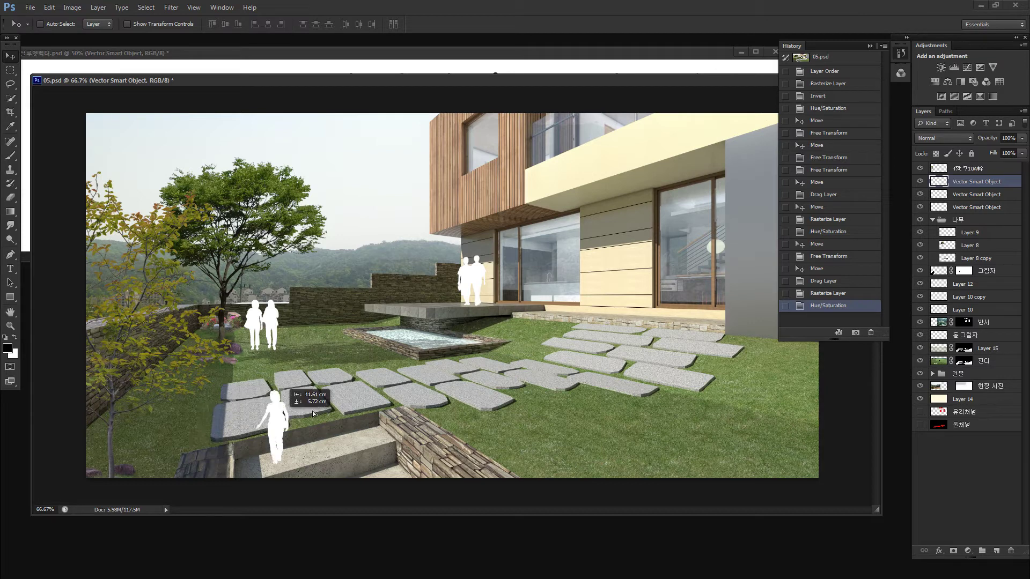
pyautogui.moveTo(214, 430); pyautogui.dragTo(333, 412)
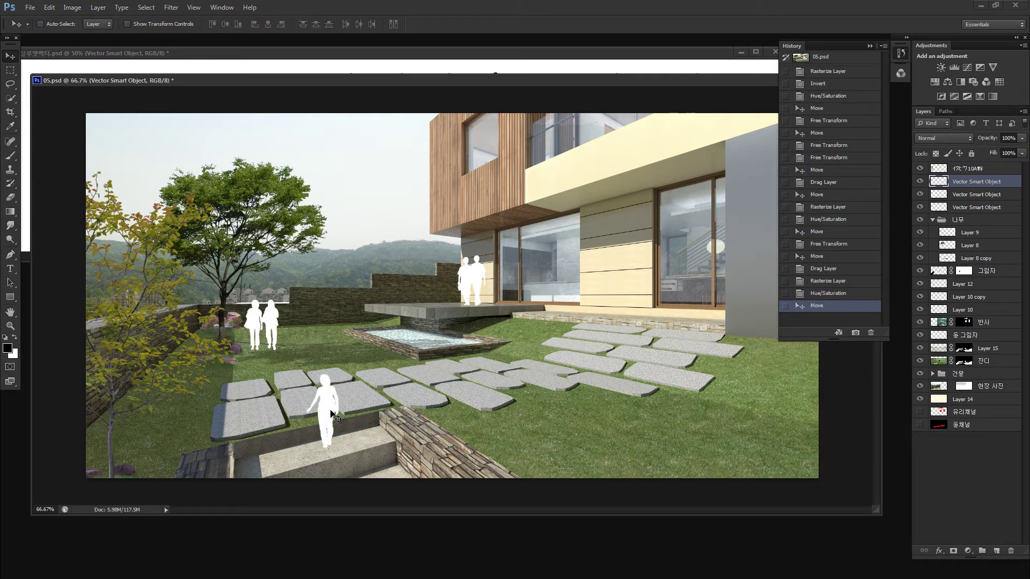
# Enlarge the white figure into a large foreground figure and nudge it beside the path.
pyautogui.hotkey('ctrl', 't')
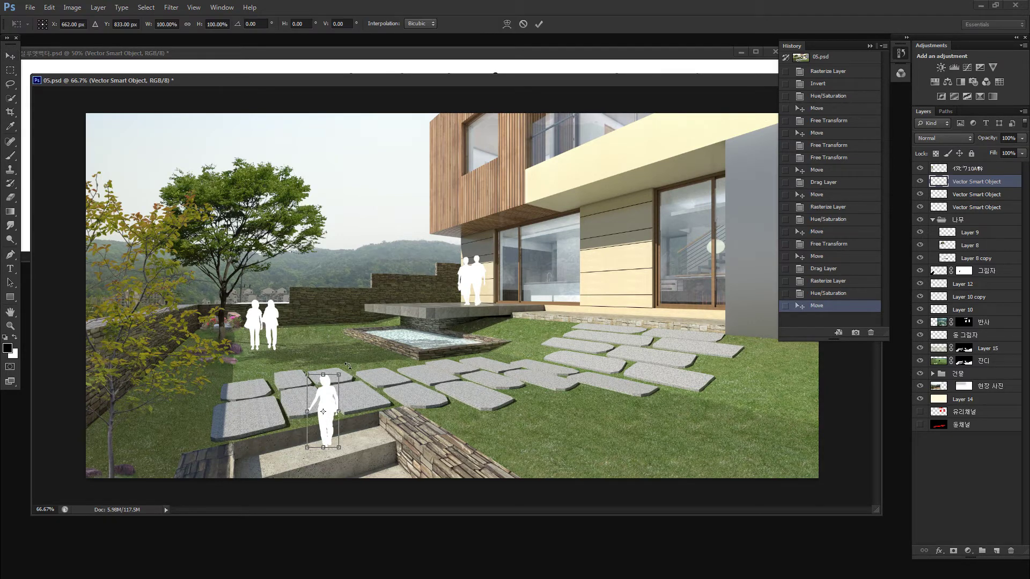
pyautogui.moveTo(339, 374); pyautogui.dragTo(472, 225)
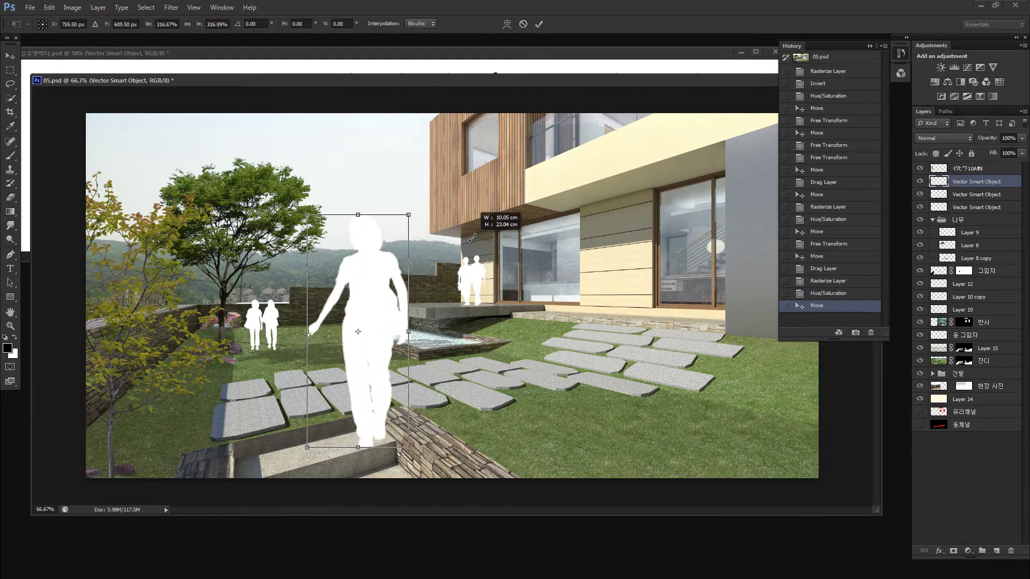
pyautogui.moveTo(382, 301)
pyautogui.mouseDown()
pyautogui.moveTo(362, 401)
pyautogui.moveTo(364, 388)
pyautogui.moveTo(354, 385)
pyautogui.mouseUp()
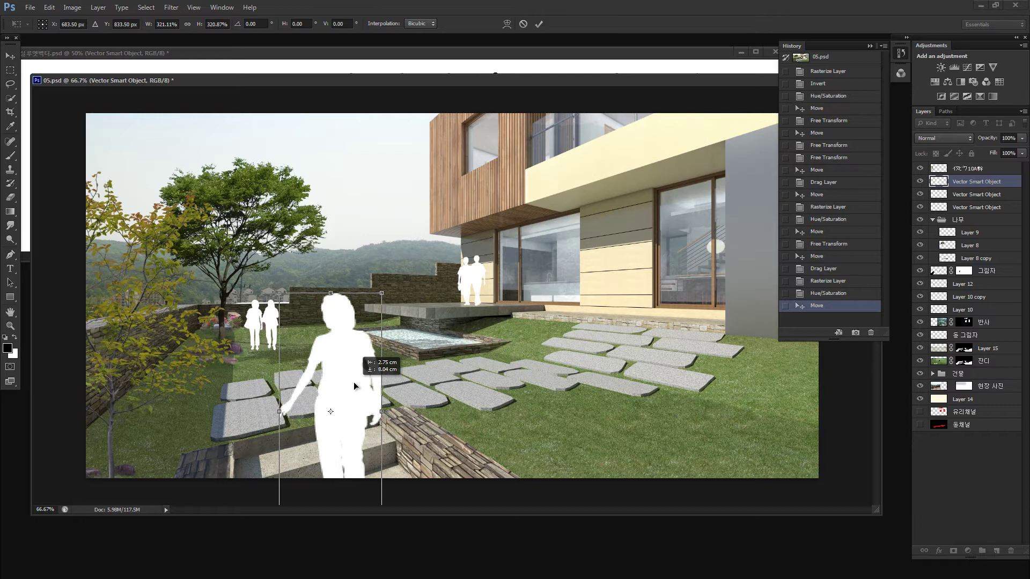
pyautogui.moveTo(381, 293); pyautogui.dragTo(383, 290)
pyautogui.press('Return')
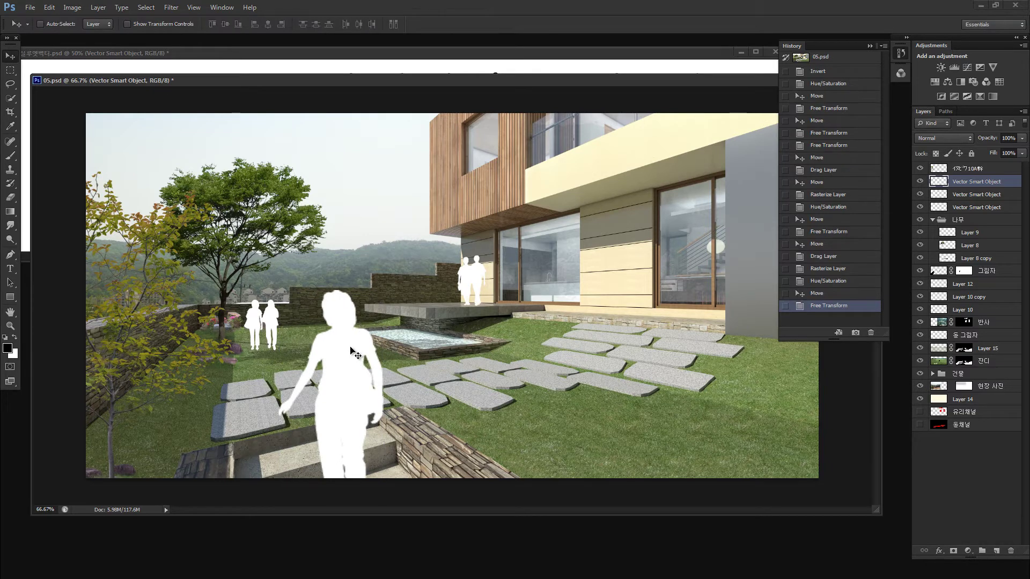
pyautogui.moveTo(351, 352); pyautogui.dragTo(383, 351)
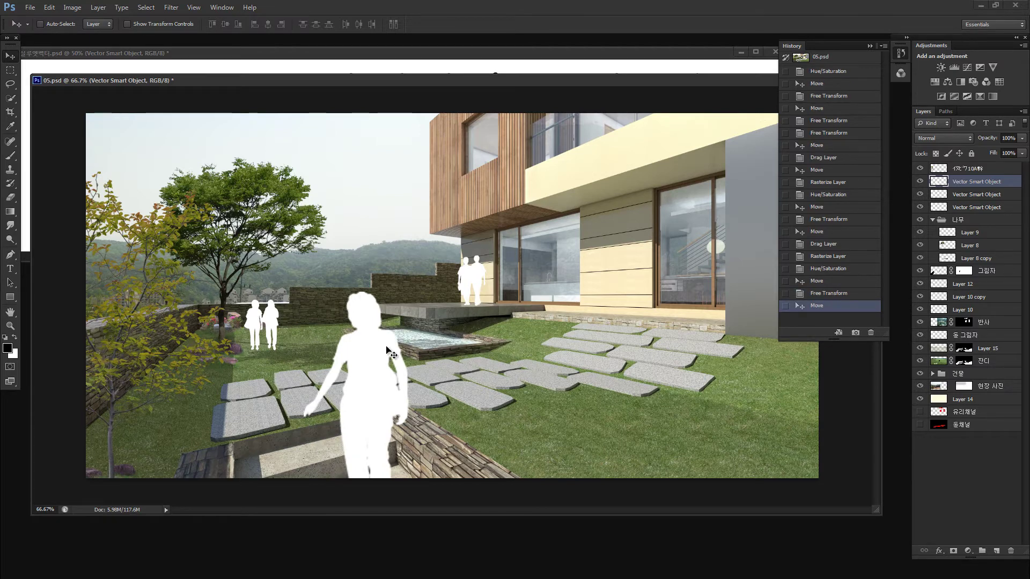
pyautogui.moveTo(384, 404); pyautogui.dragTo(397, 401)
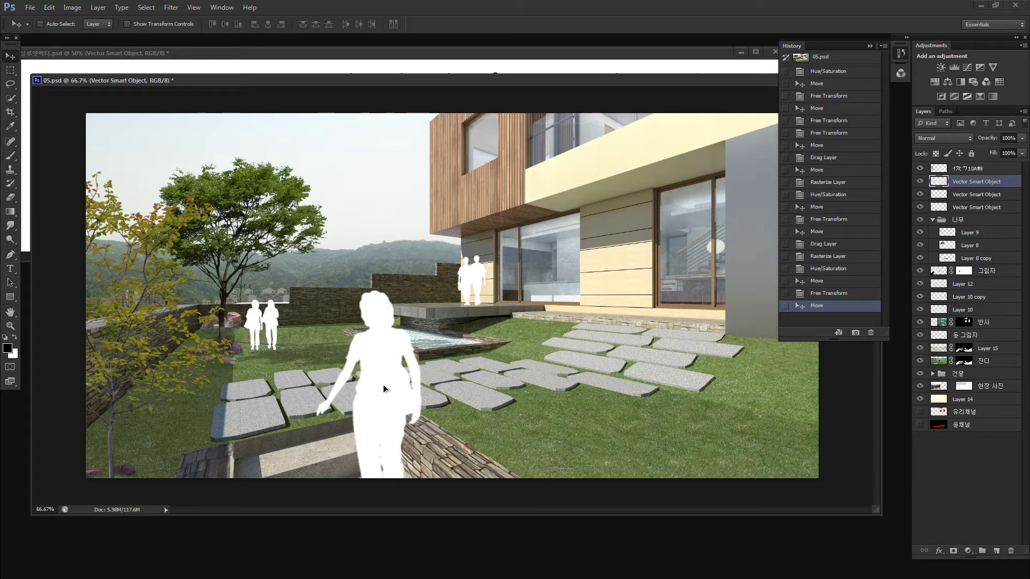
pyautogui.moveTo(383, 384); pyautogui.dragTo(375, 385)
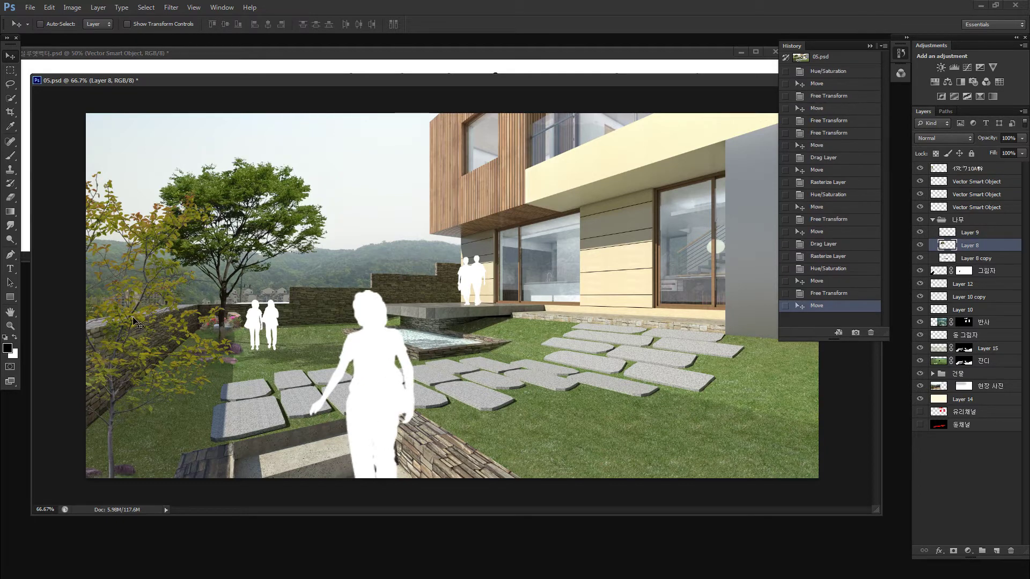
pyautogui.moveTo(138, 322)
pyautogui.mouseDown()
pyautogui.moveTo(136, 311)
pyautogui.moveTo(143, 371)
pyautogui.mouseUp()
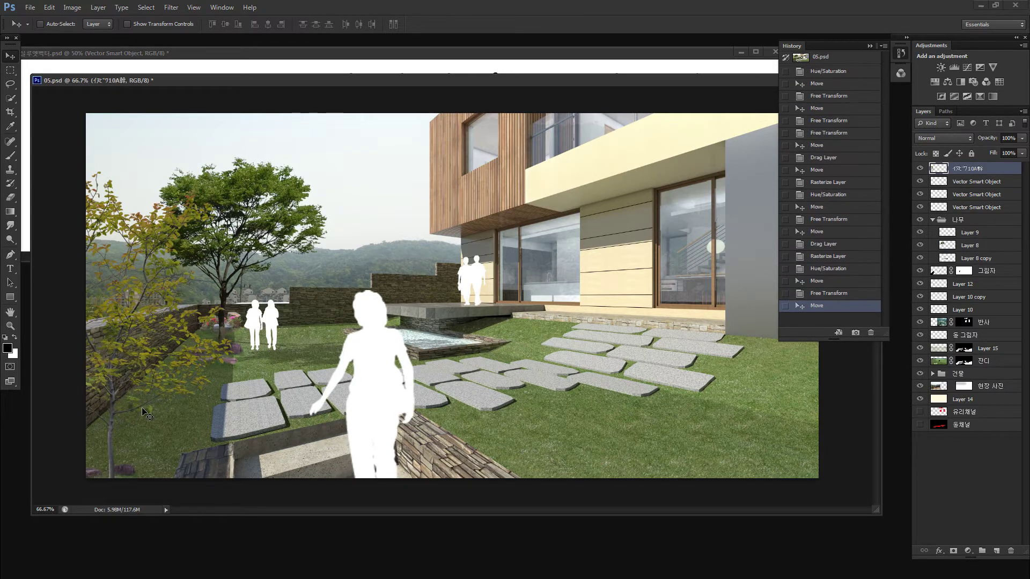
# Select the left tree layers and try the green tree in different lawn positions.
pyautogui.keyDown('ctrl'); pyautogui.click(266, 225); pyautogui.keyUp('ctrl')
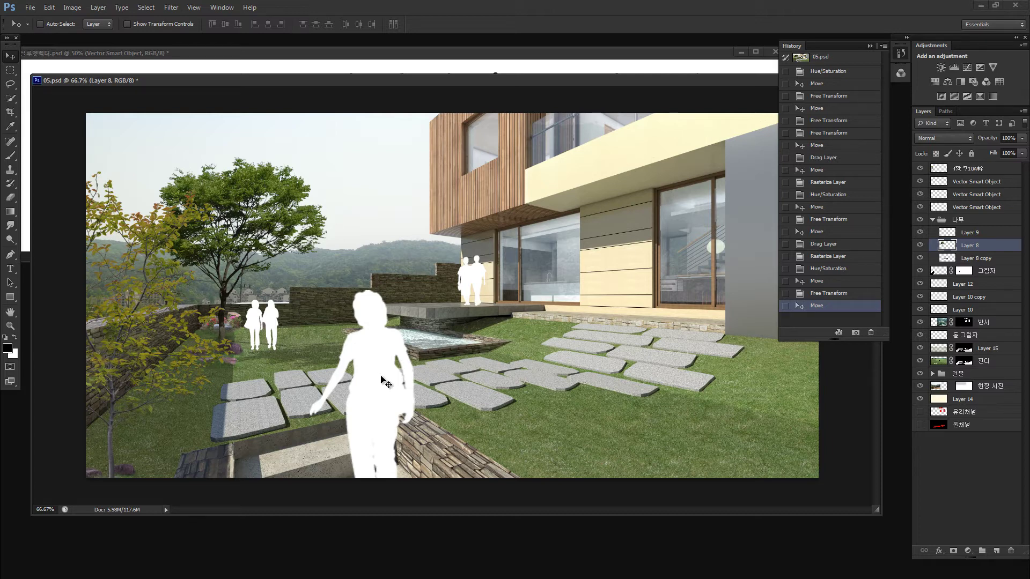
pyautogui.keyDown('ctrl'); pyautogui.click(382, 380); pyautogui.keyUp('ctrl')
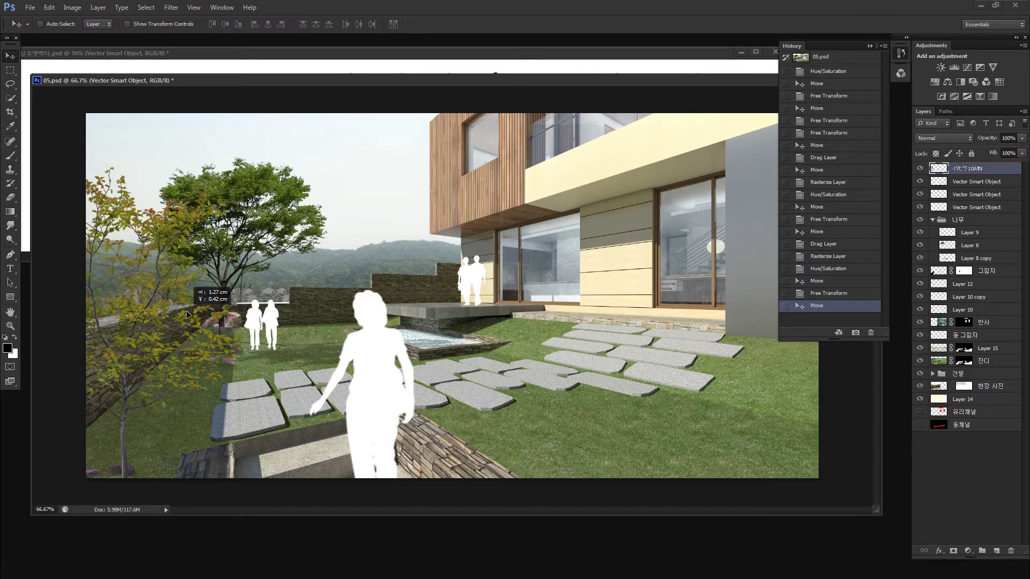
pyautogui.moveTo(182, 334); pyautogui.dragTo(185, 311)
pyautogui.moveTo(256, 178); pyautogui.dragTo(262, 173)
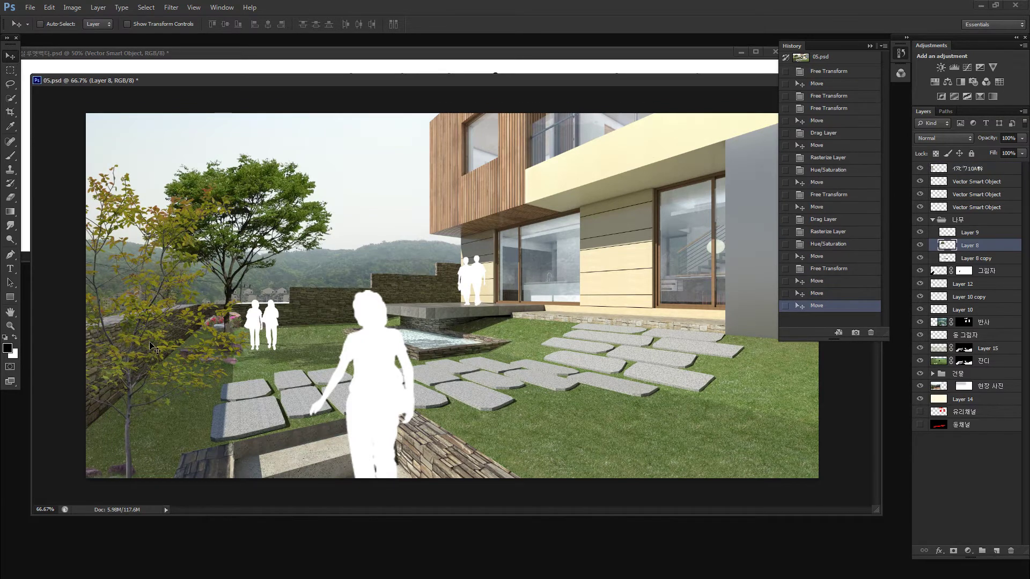
pyautogui.moveTo(155, 350)
pyautogui.mouseDown()
pyautogui.moveTo(208, 286)
pyautogui.moveTo(169, 359)
pyautogui.mouseUp()
pyautogui.moveTo(172, 269); pyautogui.dragTo(311, 138)
# Shrink the yellow tree to about 39%, set it back near the wall, and reposition the green tree.
pyautogui.hotkey('ctrl', 't')
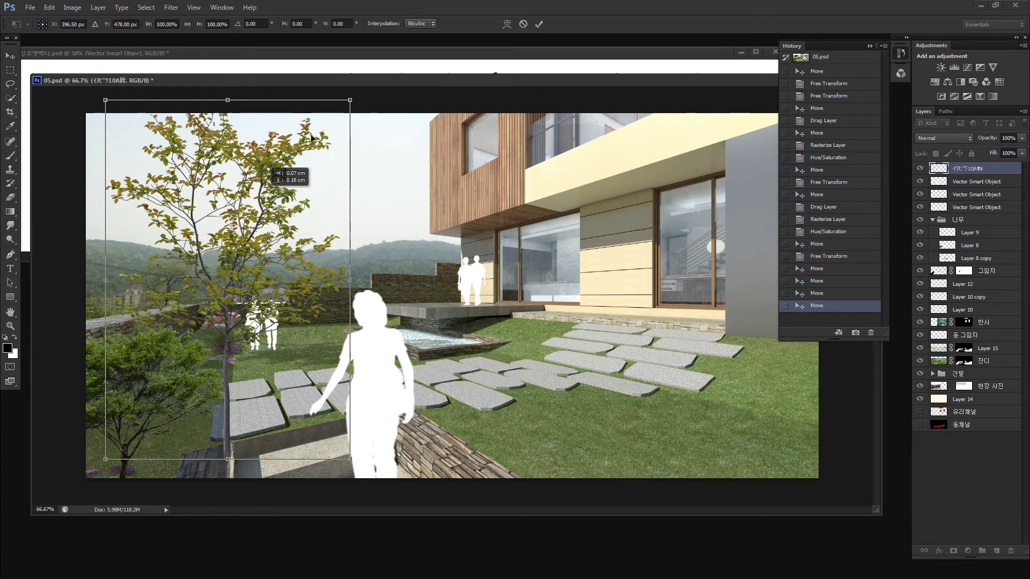
pyautogui.moveTo(350, 99); pyautogui.dragTo(202, 323)
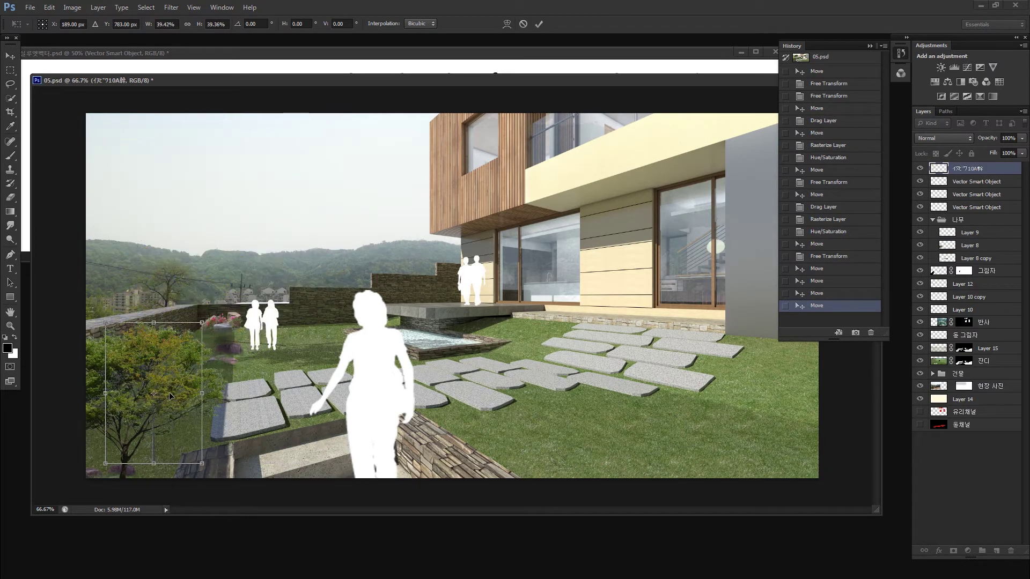
pyautogui.moveTo(169, 392)
pyautogui.mouseDown()
pyautogui.moveTo(236, 285)
pyautogui.moveTo(234, 267)
pyautogui.mouseUp()
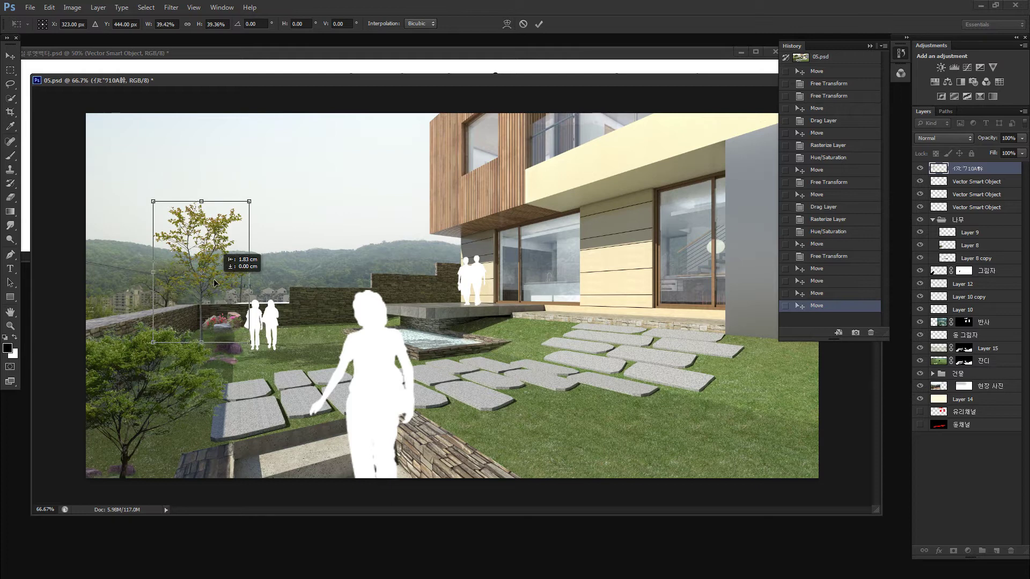
pyautogui.press('Return')
pyautogui.hotkey('shift', 'Right')
pyautogui.hotkey('shift', 'Right')
pyautogui.hotkey('shift', 'Right')
pyautogui.hotkey('shift', 'Right')
pyautogui.hotkey('shift', 'Right')
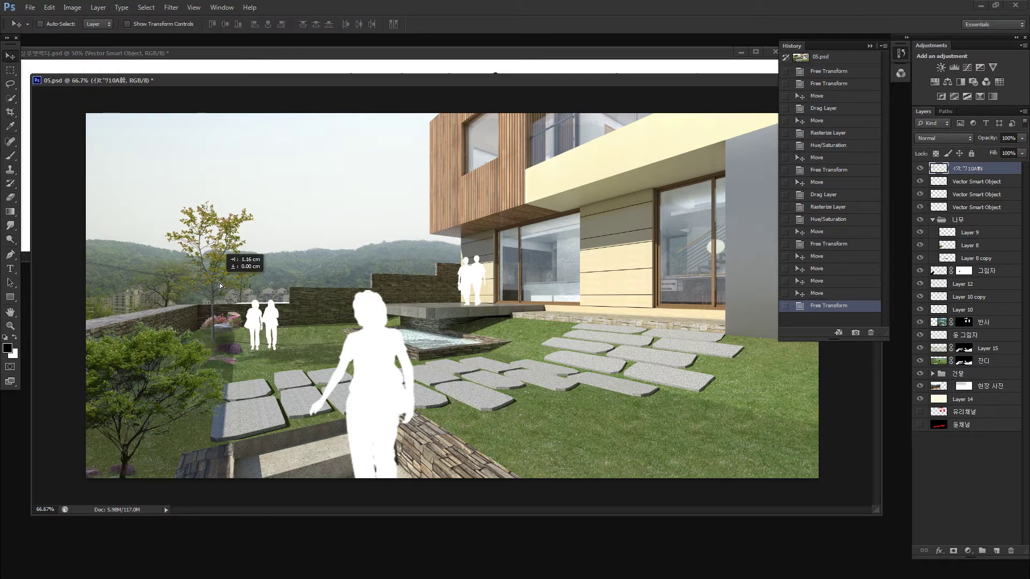
pyautogui.hotkey('shift', 'Down')
pyautogui.hotkey('shift', 'Down')
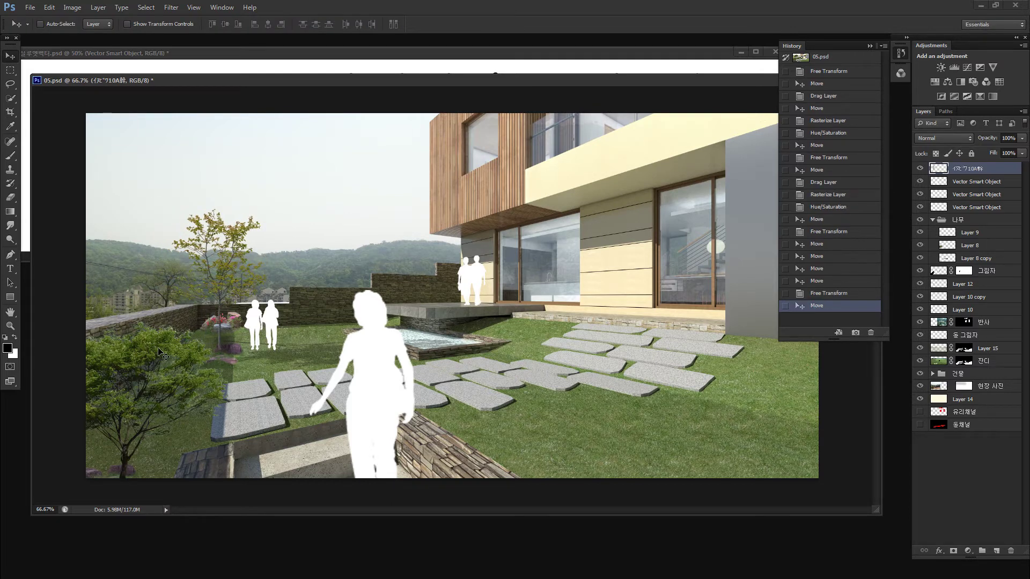
pyautogui.moveTo(154, 359); pyautogui.dragTo(168, 277)
# Defringe the green tree, trial-scale and skew it up to about 231%, then cancel and delete Layer 8.
pyautogui.press('Return')
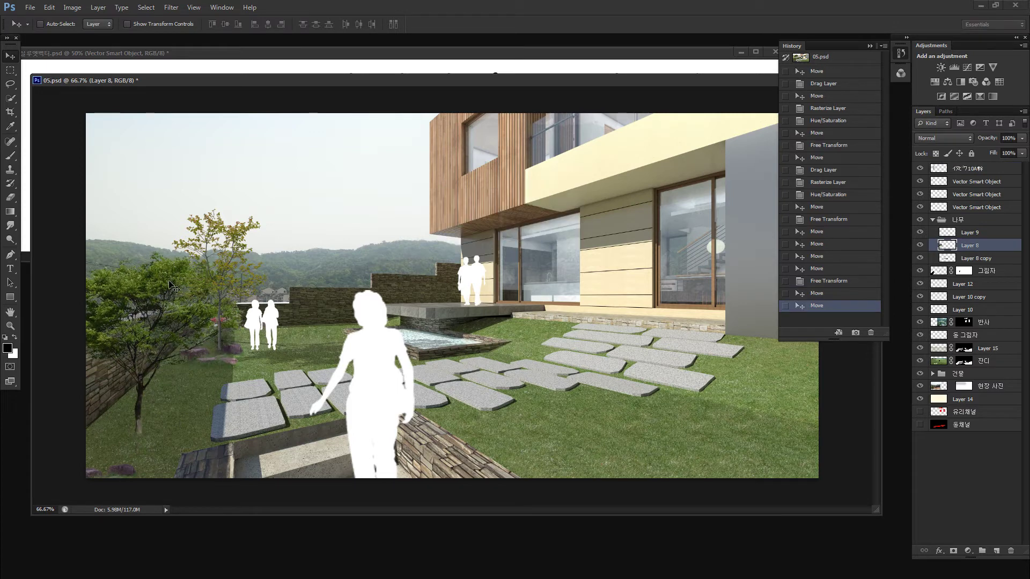
pyautogui.hotkey('ctrl', 't')
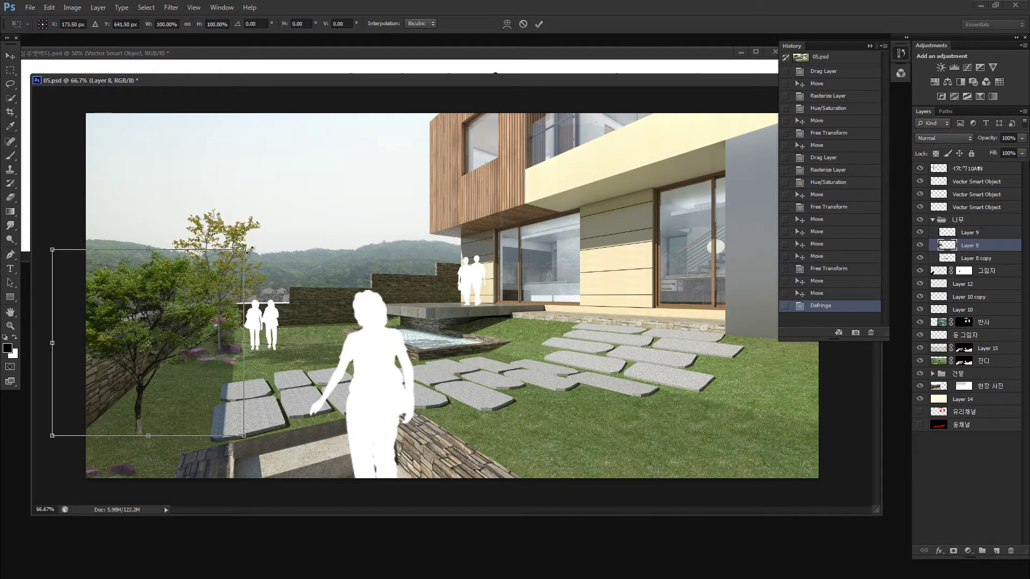
pyautogui.moveTo(281, 215); pyautogui.dragTo(365, 142)
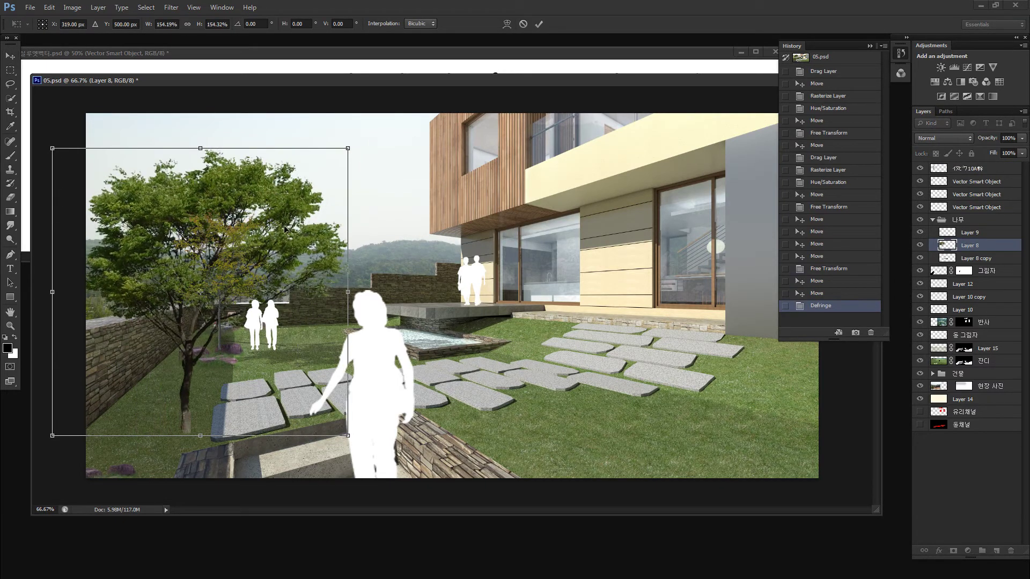
pyautogui.moveTo(293, 229); pyautogui.dragTo(189, 278)
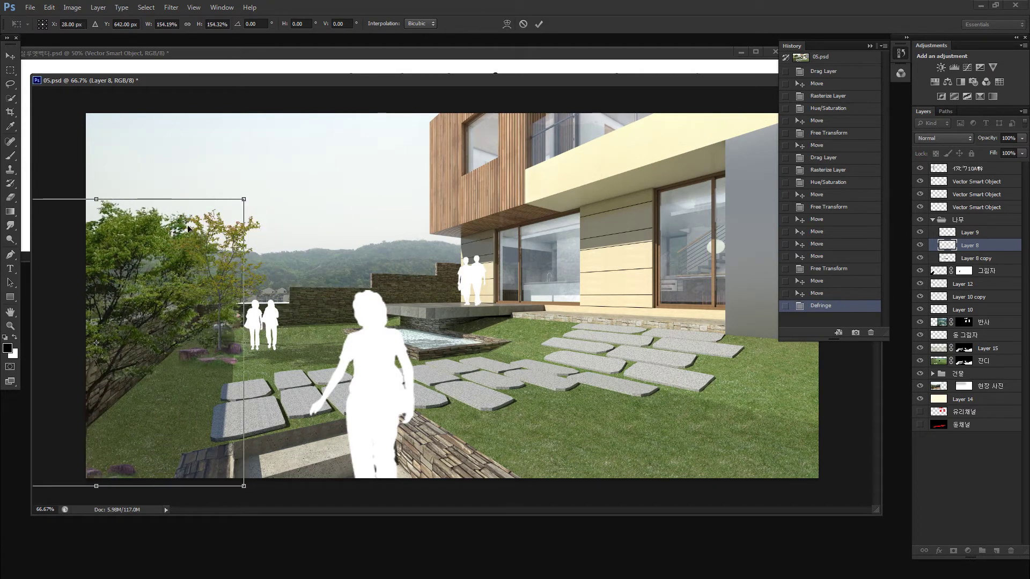
pyautogui.moveTo(244, 349)
pyautogui.mouseDown()
pyautogui.moveTo(244, 248)
pyautogui.moveTo(322, 179)
pyautogui.mouseUp()
pyautogui.moveTo(311, 230)
pyautogui.mouseDown()
pyautogui.moveTo(252, 241)
pyautogui.moveTo(269, 267)
pyautogui.mouseUp()
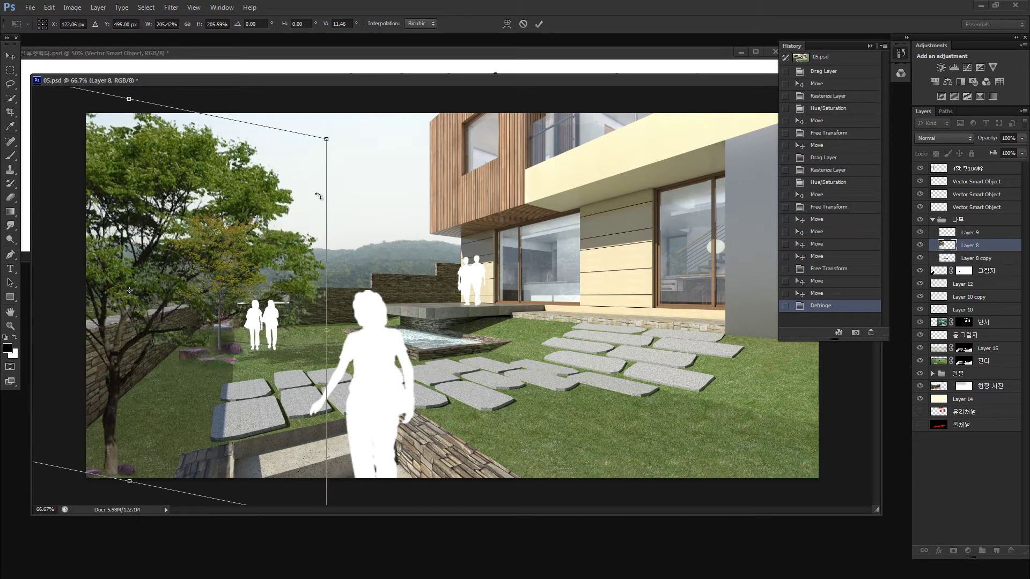
pyautogui.moveTo(326, 139); pyautogui.dragTo(370, 89)
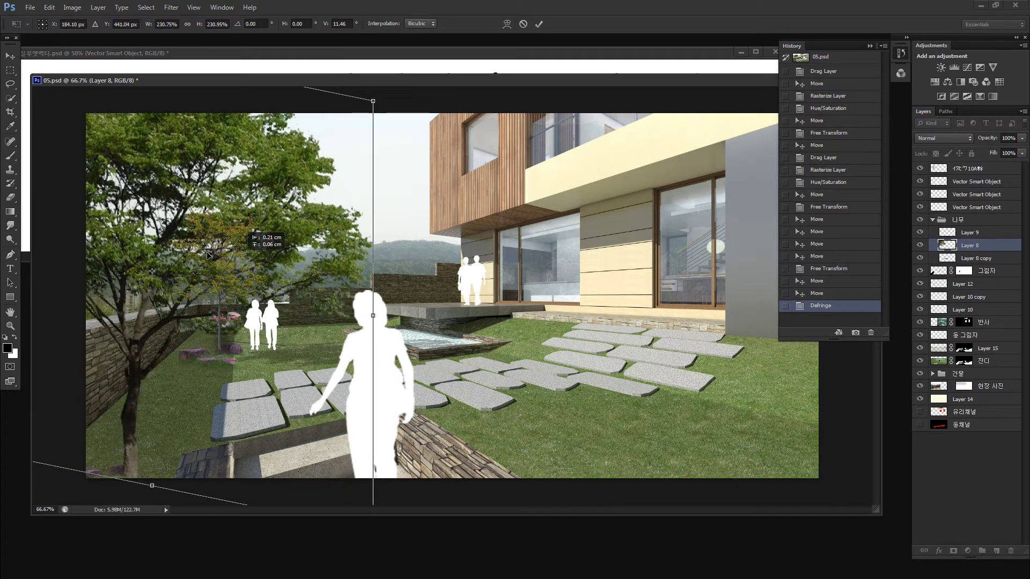
pyautogui.moveTo(290, 217)
pyautogui.mouseDown()
pyautogui.moveTo(186, 219)
pyautogui.moveTo(284, 318)
pyautogui.mouseUp()
pyautogui.press('Escape')
pyautogui.press('Delete')
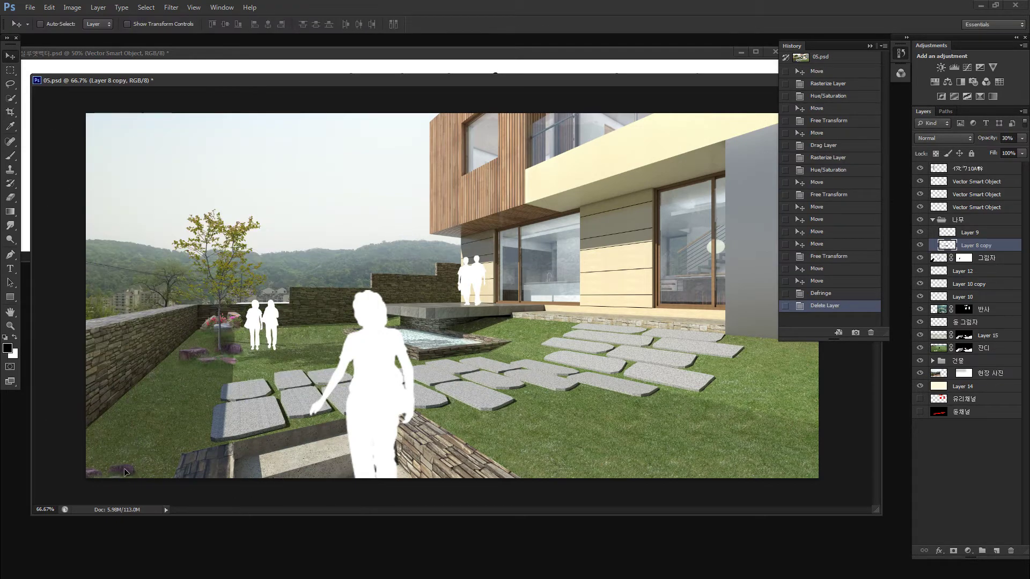
# Activate the 그림자 layer and lasso a strip of lawn along the left stone wall.
pyautogui.rightClick(139, 445)
pyautogui.click(177, 429)
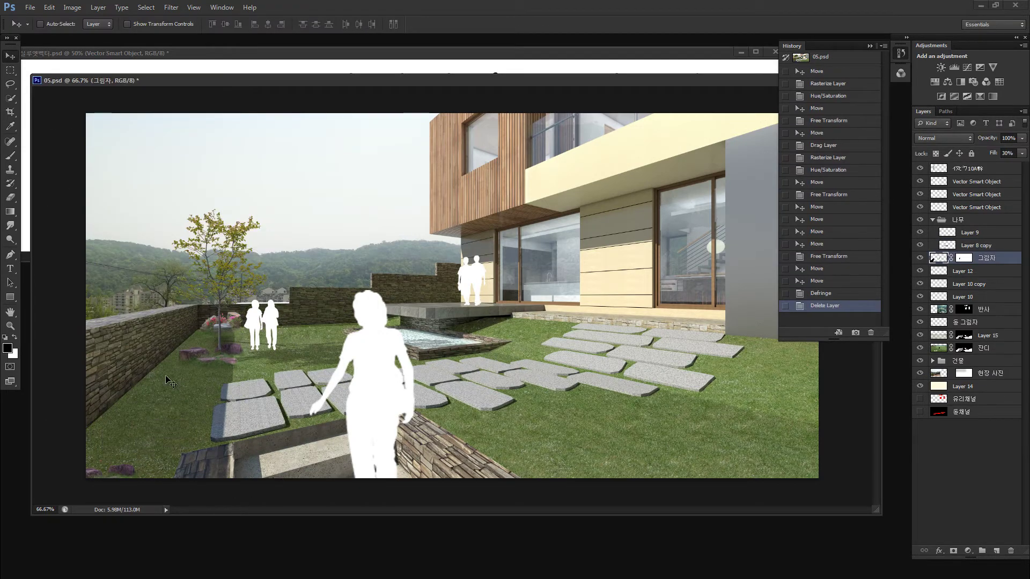
pyautogui.press('l')
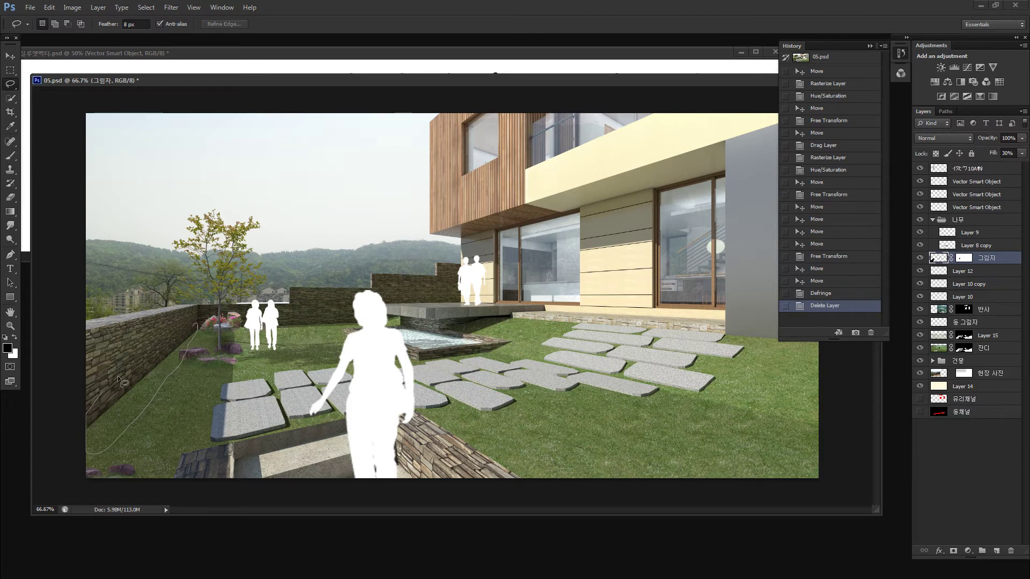
pyautogui.moveTo(185, 333); pyautogui.dragTo(84, 415)
pyautogui.moveTo(84, 416)
pyautogui.mouseDown()
pyautogui.moveTo(189, 352)
pyautogui.moveTo(80, 476)
pyautogui.moveTo(150, 400)
pyautogui.mouseUp()
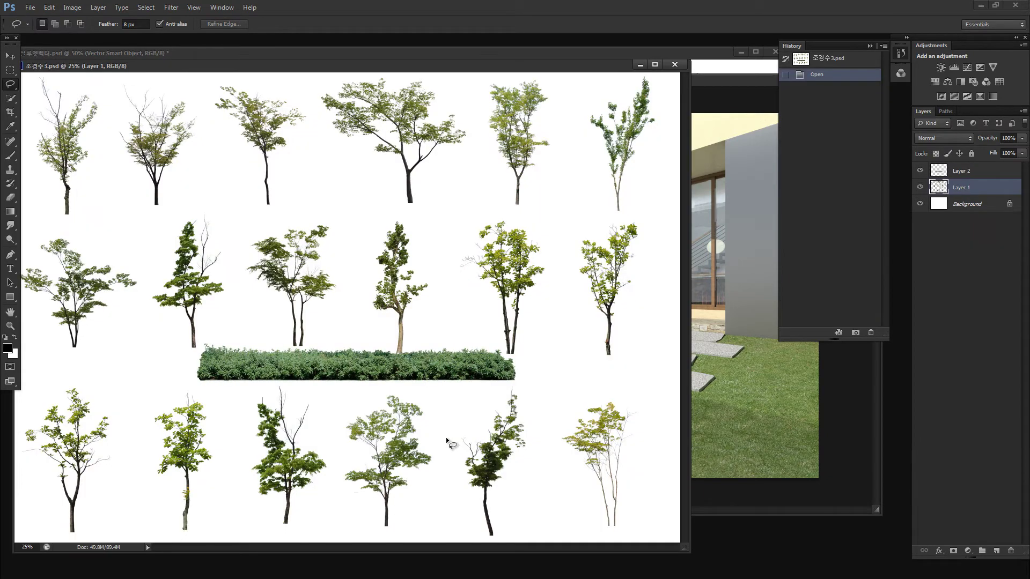
# Drag the hedge strip from the tree sheet into the garden rendering and deselect.
pyautogui.press('v')
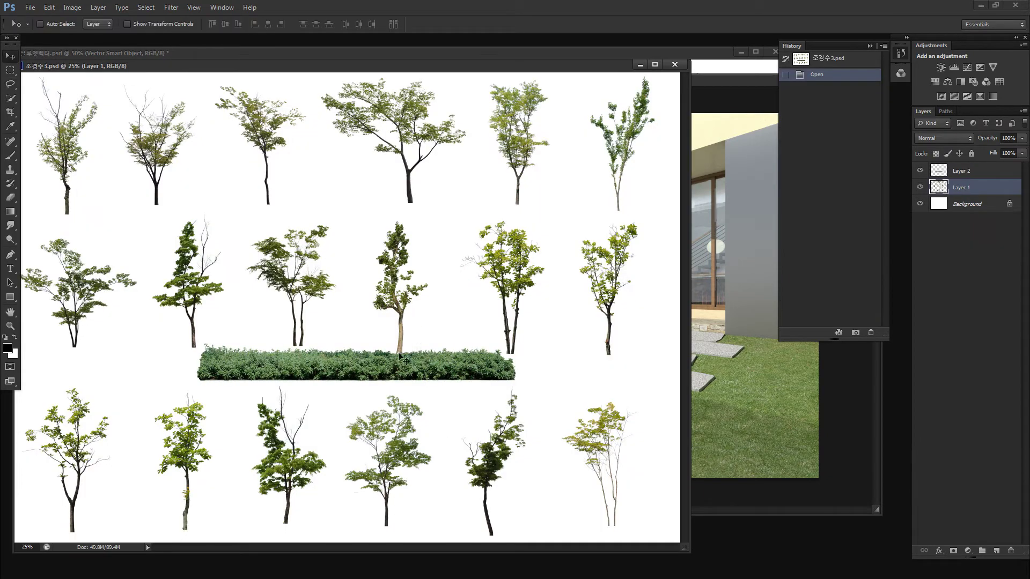
pyautogui.moveTo(452, 368); pyautogui.dragTo(570, 372)
pyautogui.moveTo(780, 407)
pyautogui.mouseDown()
pyautogui.moveTo(448, 330)
pyautogui.moveTo(364, 382)
pyautogui.mouseUp()
pyautogui.hotkey('ctrl', 'd')
# Scale the hedge down and skew its corners so it runs along the left wall.
pyautogui.hotkey('ctrl', 't')
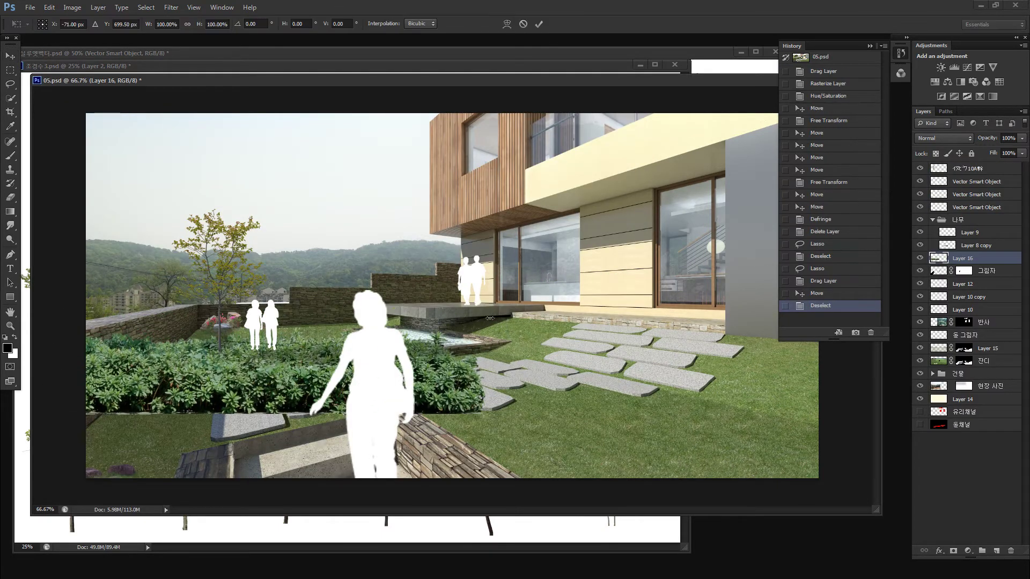
pyautogui.moveTo(486, 414)
pyautogui.mouseDown()
pyautogui.moveTo(146, 412)
pyautogui.moveTo(218, 470)
pyautogui.mouseUp()
pyautogui.moveTo(195, 274)
pyautogui.mouseDown()
pyautogui.moveTo(225, 178)
pyautogui.moveTo(139, 247)
pyautogui.mouseUp()
pyautogui.moveTo(196, 322)
pyautogui.mouseDown()
pyautogui.moveTo(205, 328)
pyautogui.moveTo(186, 329)
pyautogui.moveTo(160, 368)
pyautogui.moveTo(193, 351)
pyautogui.moveTo(46, 463)
pyautogui.moveTo(258, 296)
pyautogui.mouseUp()
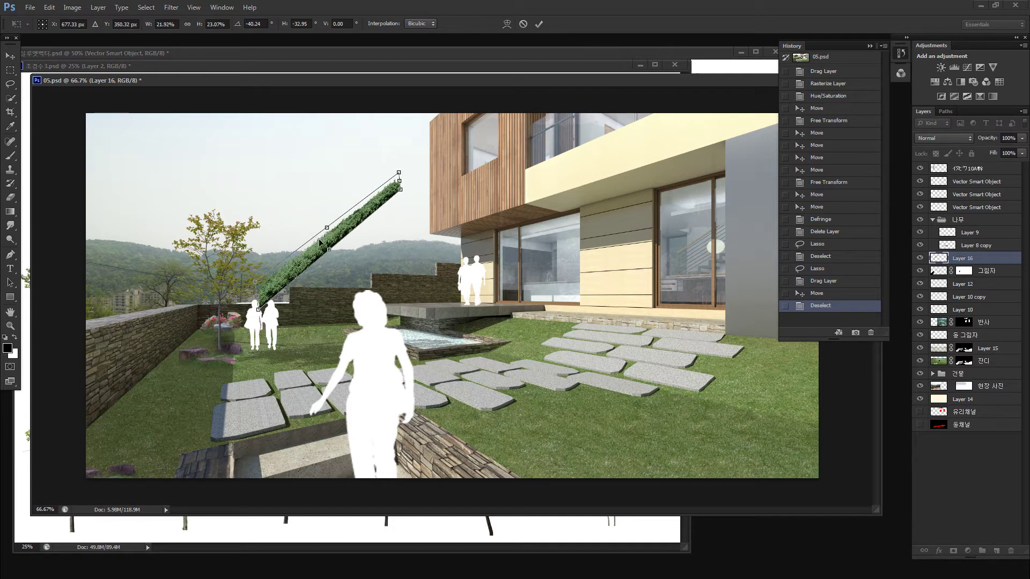
pyautogui.moveTo(319, 243); pyautogui.dragTo(116, 389)
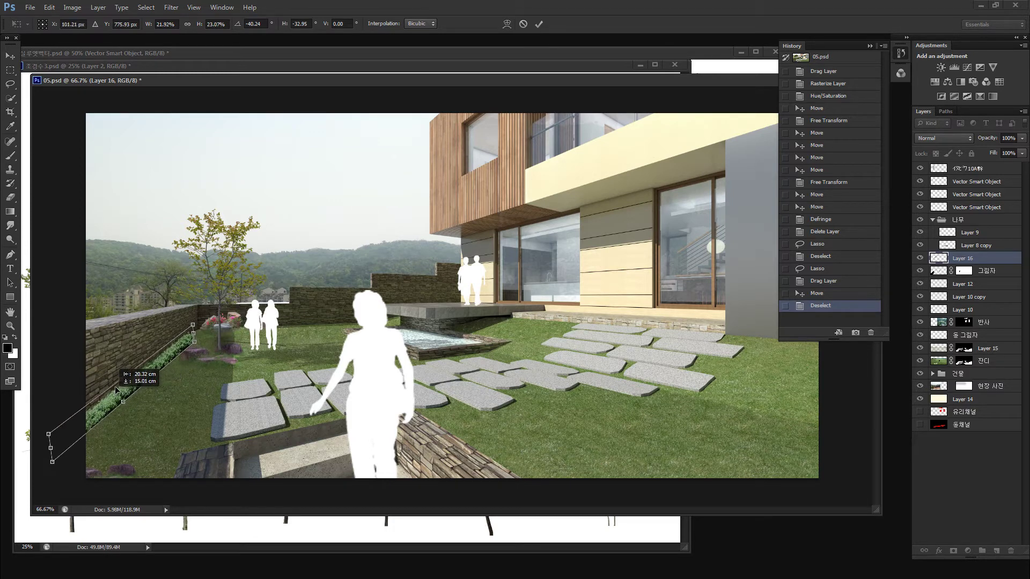
pyautogui.moveTo(117, 390); pyautogui.dragTo(124, 383)
pyautogui.moveTo(59, 455); pyautogui.dragTo(70, 474)
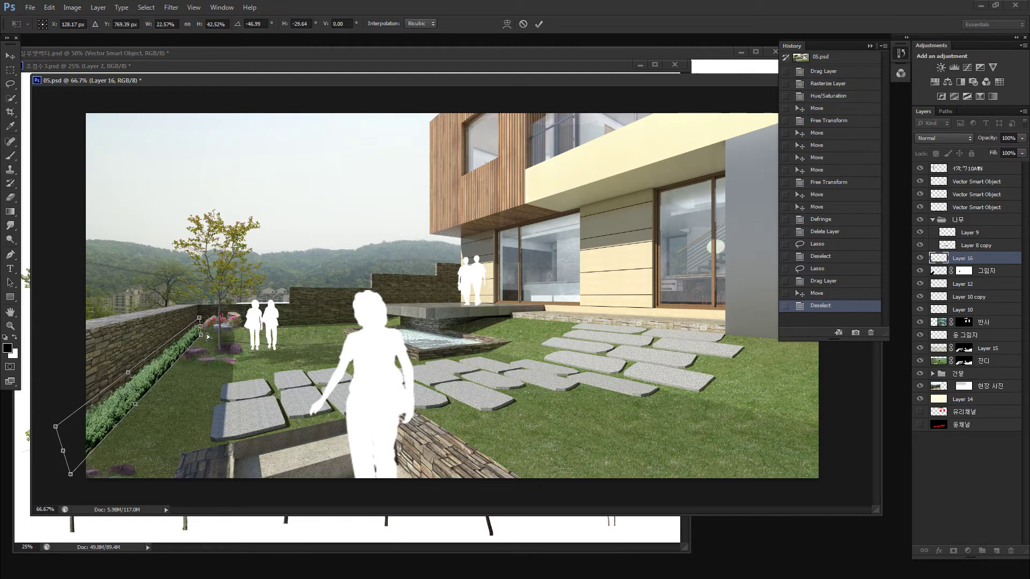
pyautogui.moveTo(205, 337); pyautogui.dragTo(209, 335)
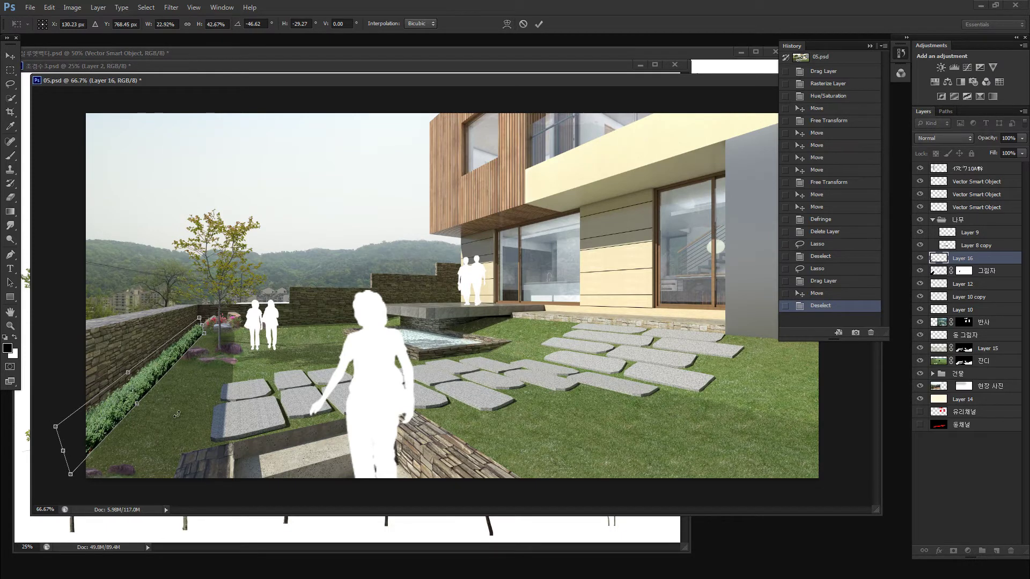
# Commit the hedge and apply Brightness -74, Contrast -32 to it.
pyautogui.press('Return')
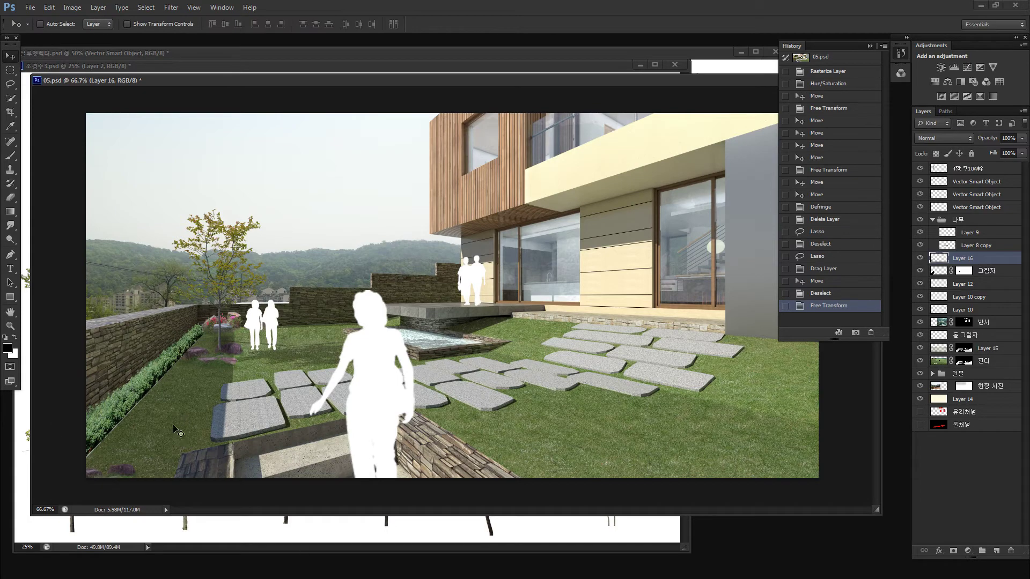
pyautogui.press('z')
pyautogui.moveTo(209, 321); pyautogui.dragTo(225, 322)
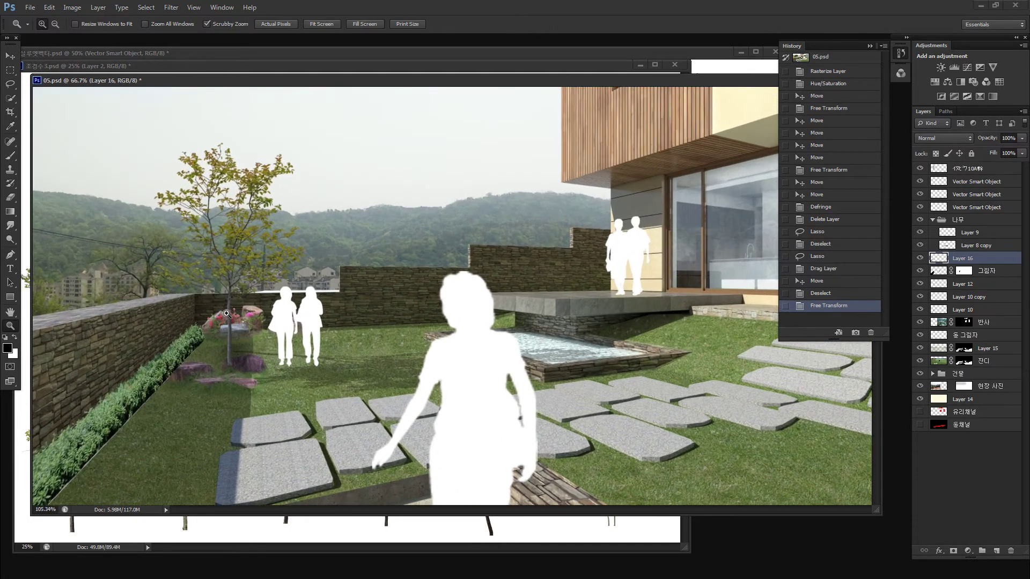
pyautogui.press('v')
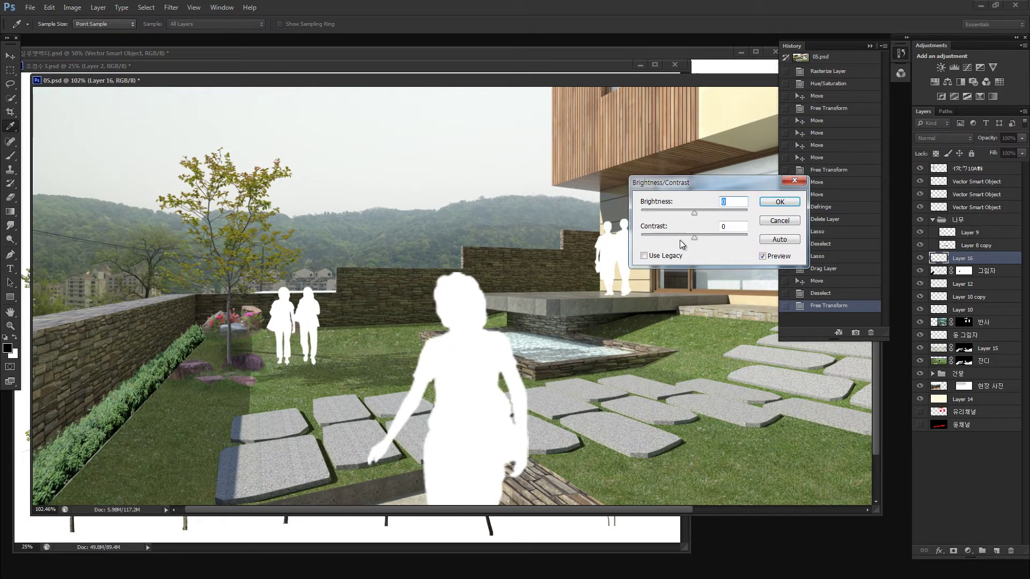
pyautogui.moveTo(679, 239); pyautogui.dragTo(661, 237)
pyautogui.click(674, 212)
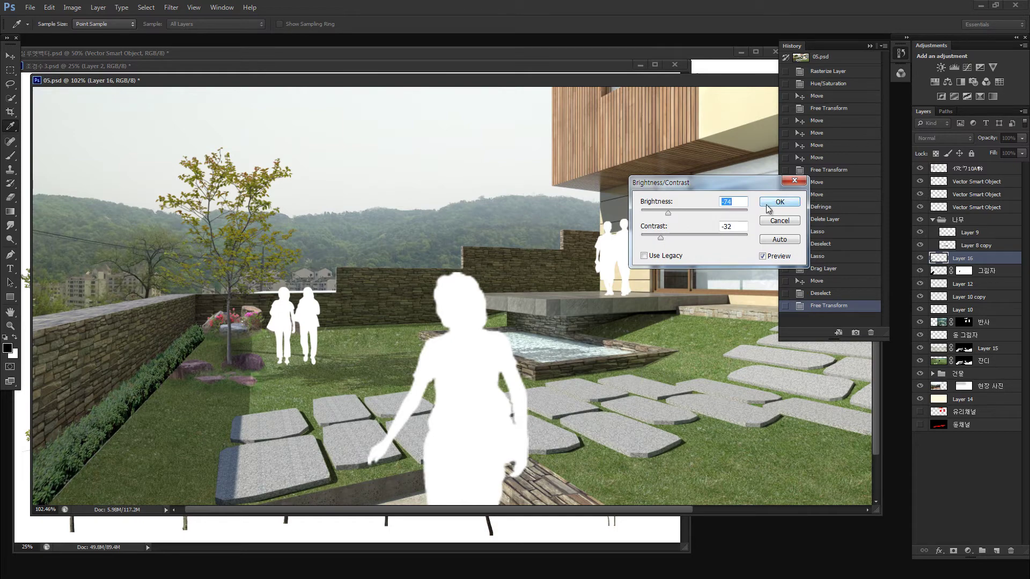
pyautogui.click(779, 201)
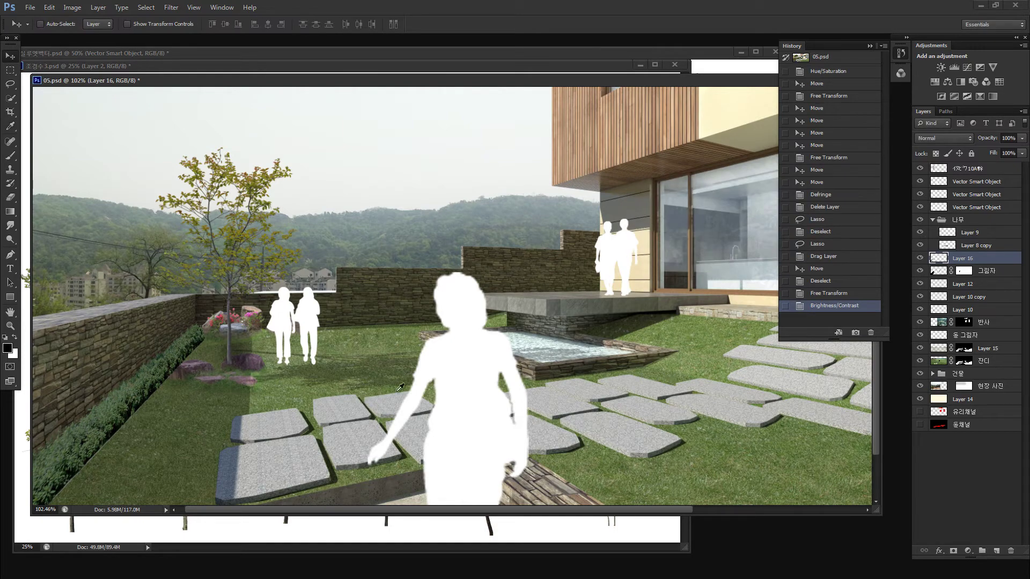
# Apply Color Balance to the hedge: Cyan/Red +3, Yellow/Blue -15.
pyautogui.hotkey('ctrl', 'b')
pyautogui.click(640, 240)
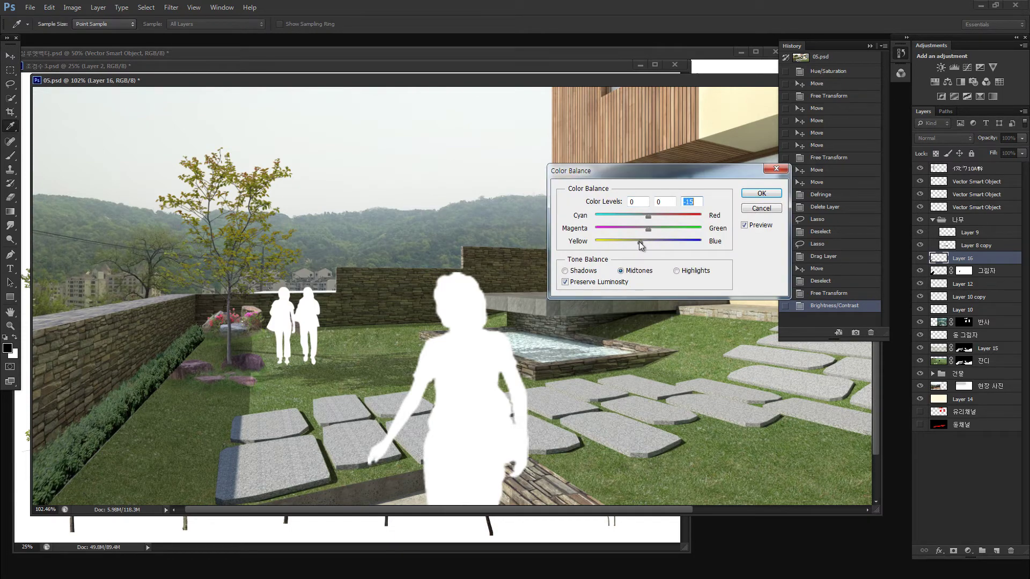
pyautogui.click(650, 215)
pyautogui.click(761, 193)
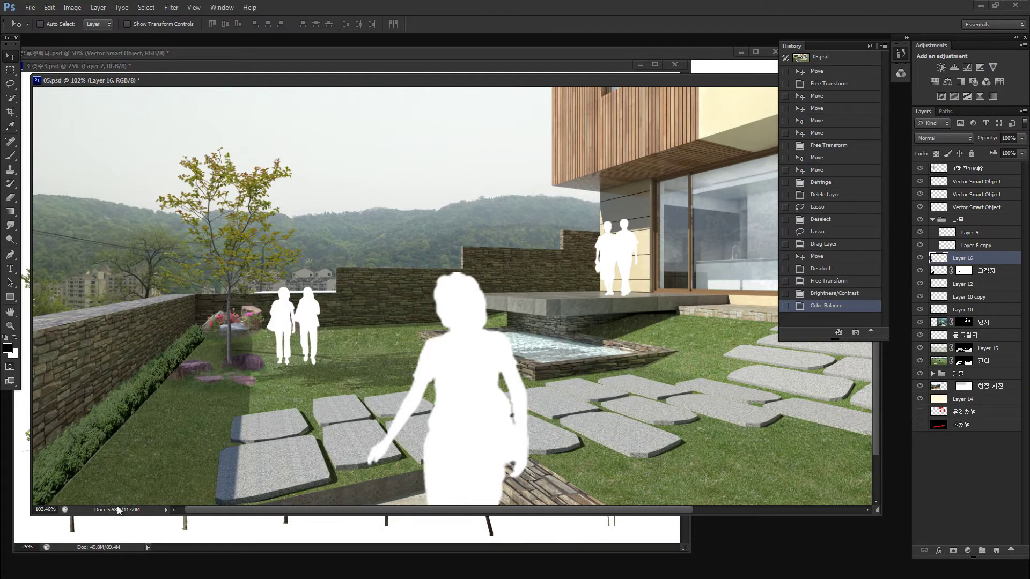
pyautogui.press('e')
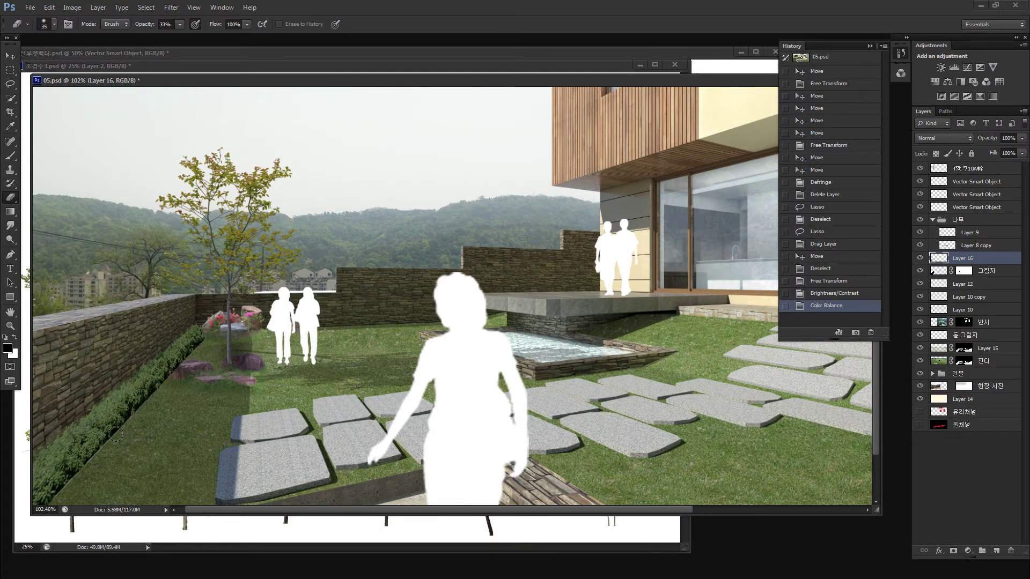
# Erase bits of the hedge and darken it further with Brightness/Contrast -14.
pyautogui.click(96, 466)
pyautogui.press('0')
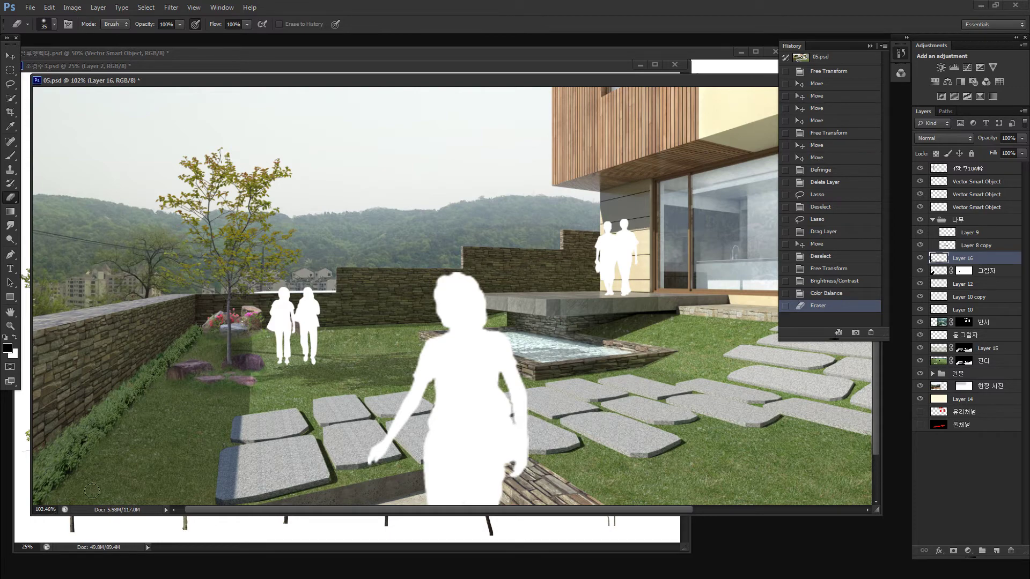
pyautogui.click(91, 490)
pyautogui.hotkey('ctrl', '-')
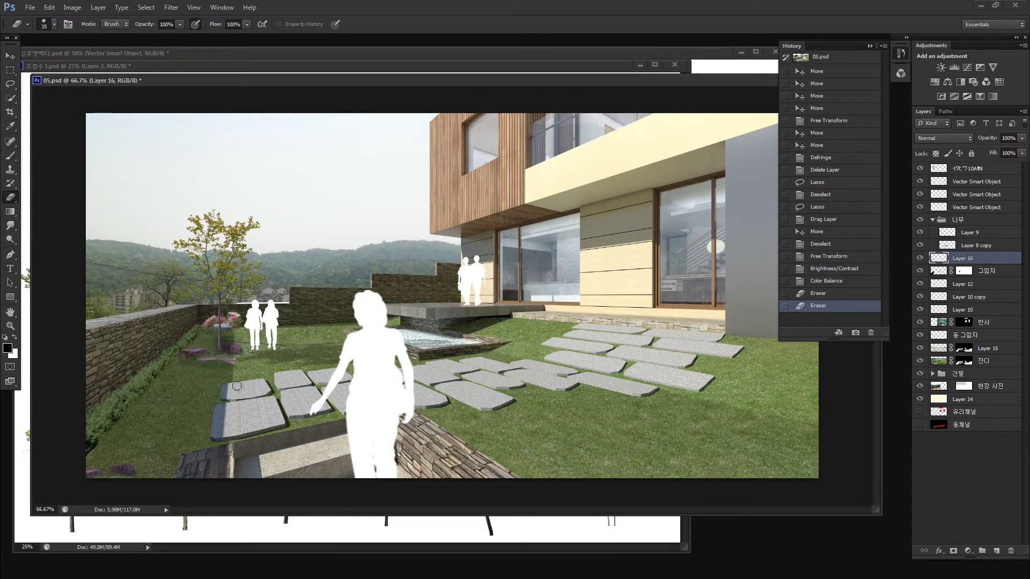
pyautogui.hotkey('ctrl', 'alt', 'b')
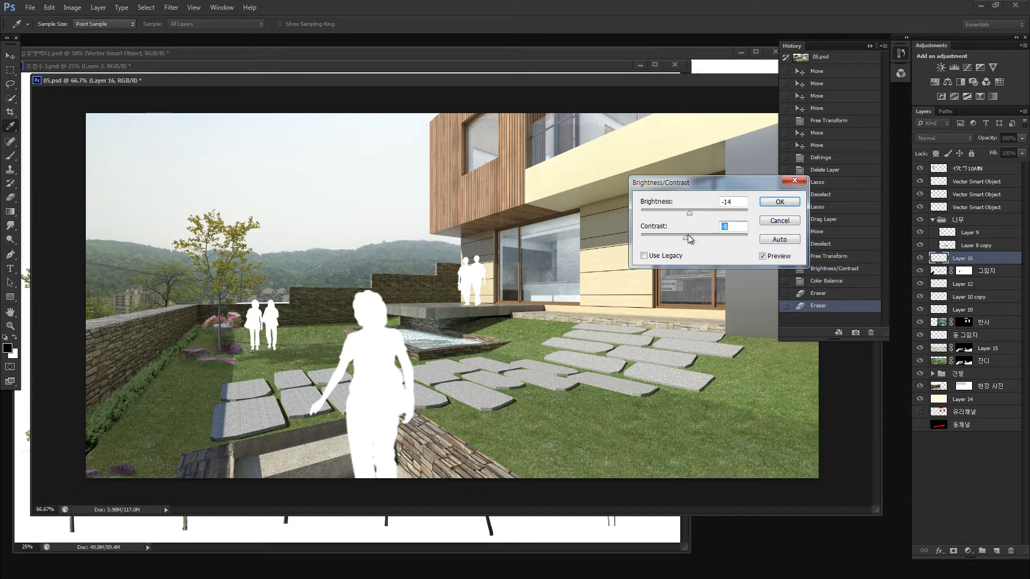
pyautogui.click(779, 201)
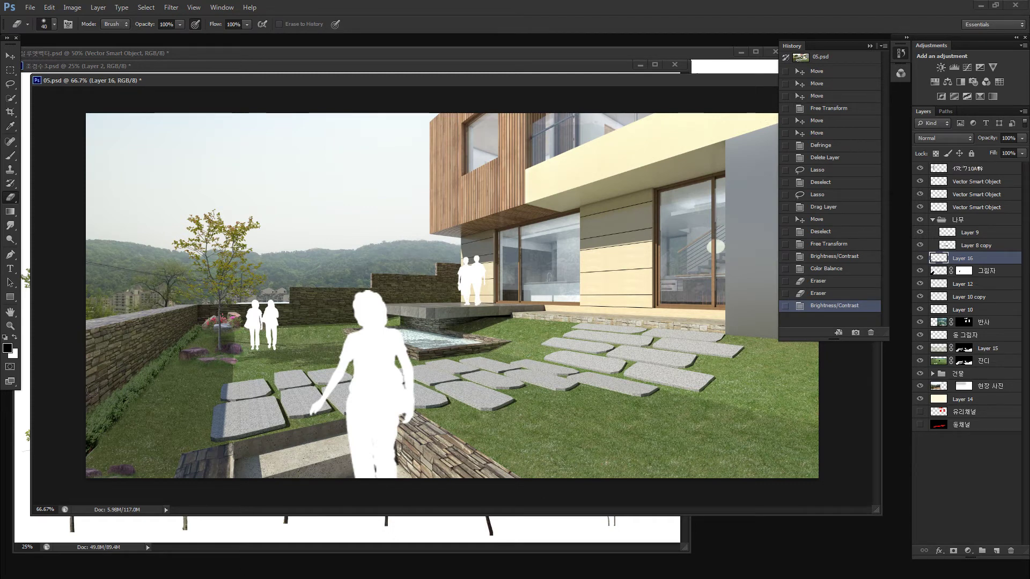
# With a larger, weaker soft eraser, fade the hedge's lower-left edges into the lawn.
pyautogui.press(']')
pyautogui.press(']')
pyautogui.press(']')
pyautogui.moveTo(146, 24); pyautogui.dragTo(118, 32)
pyautogui.moveTo(67, 406)
pyautogui.mouseDown()
pyautogui.moveTo(98, 395)
pyautogui.moveTo(159, 342)
pyautogui.mouseUp()
pyautogui.moveTo(161, 340); pyautogui.dragTo(170, 333)
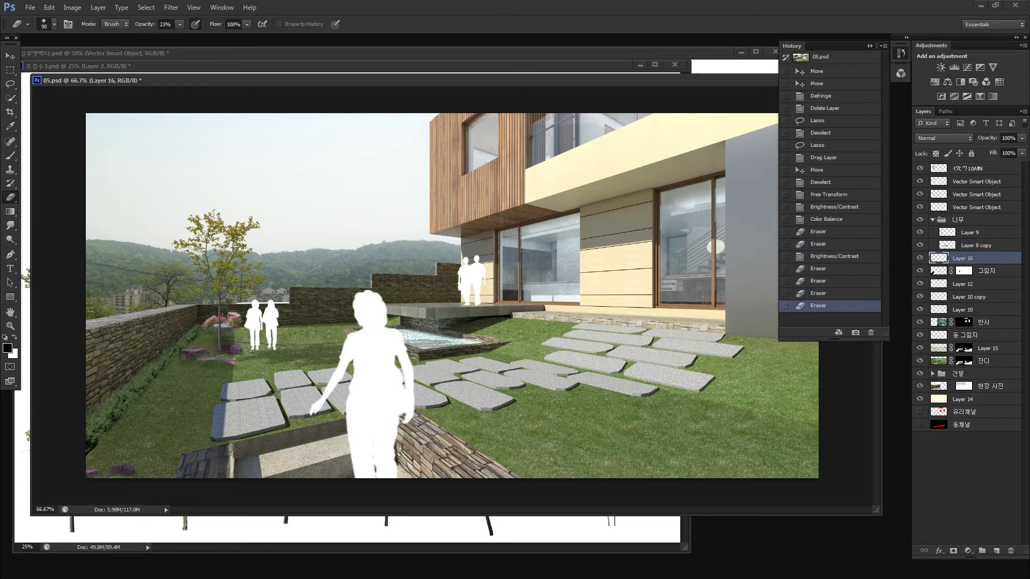
pyautogui.moveTo(98, 394); pyautogui.dragTo(80, 410)
pyautogui.moveTo(78, 416); pyautogui.dragTo(80, 451)
pyautogui.moveTo(80, 454); pyautogui.dragTo(94, 466)
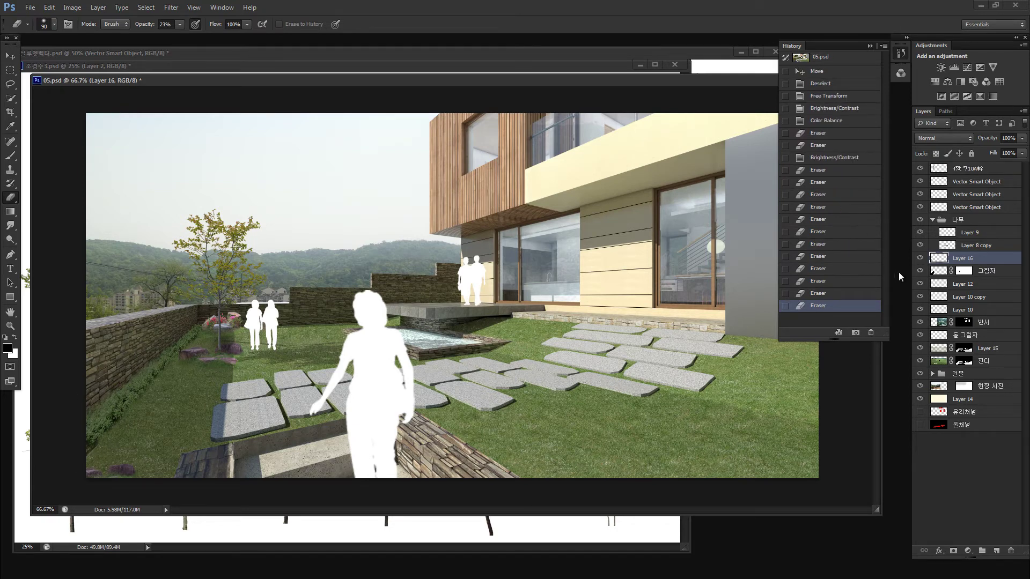
# Compare the hedge hidden and shown, fade a little more edge, and zoom out to 50%.
pyautogui.click(920, 259)
pyautogui.click(920, 258)
pyautogui.moveTo(194, 356); pyautogui.dragTo(199, 338)
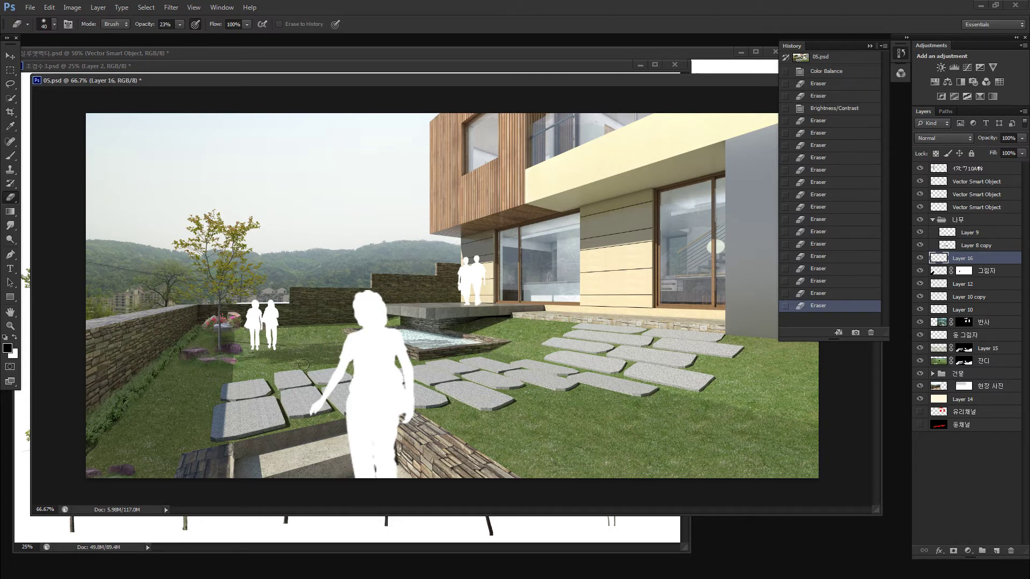
pyautogui.moveTo(304, 365); pyautogui.dragTo(301, 378)
pyautogui.hotkey('ctrl', '-')
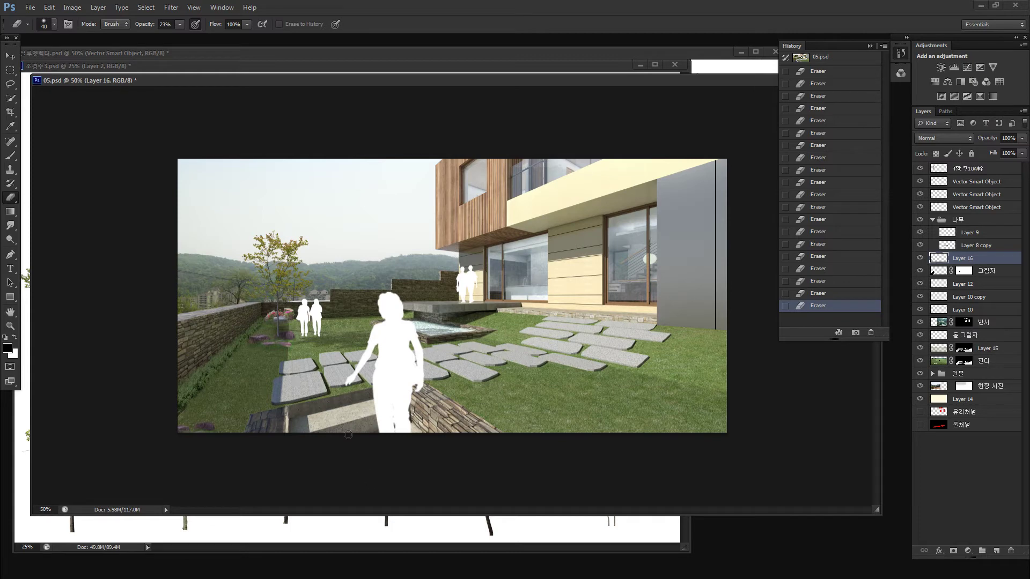
pyautogui.press('l')
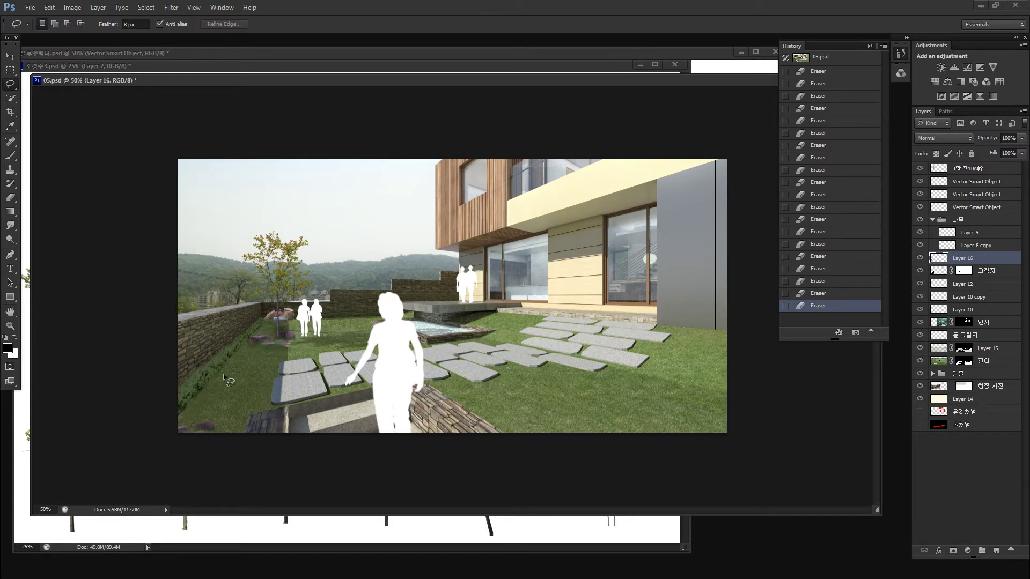
# Lasso a lower-left lawn area, then clear the selection.
pyautogui.moveTo(224, 377); pyautogui.dragTo(272, 431)
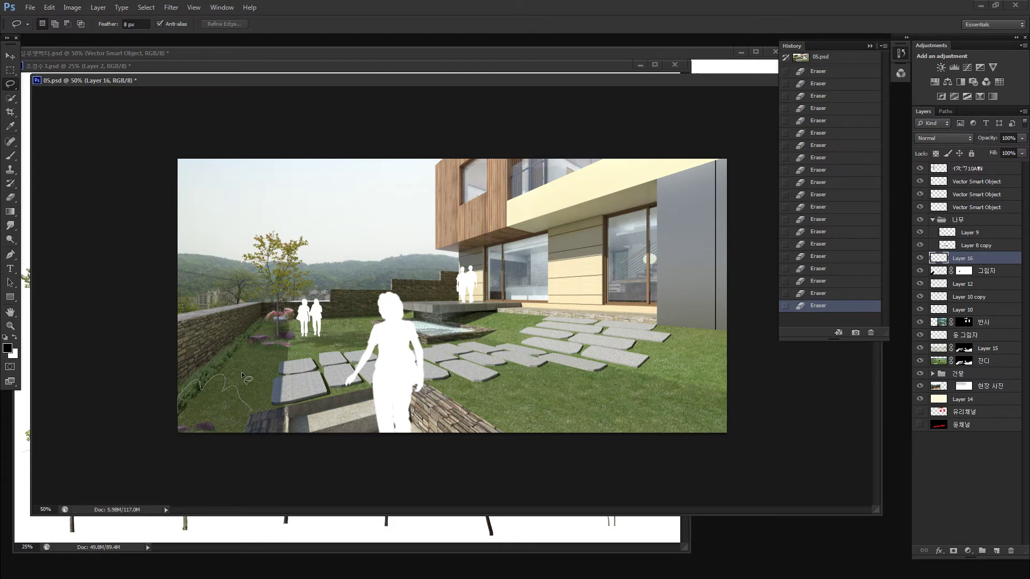
pyautogui.click(271, 430)
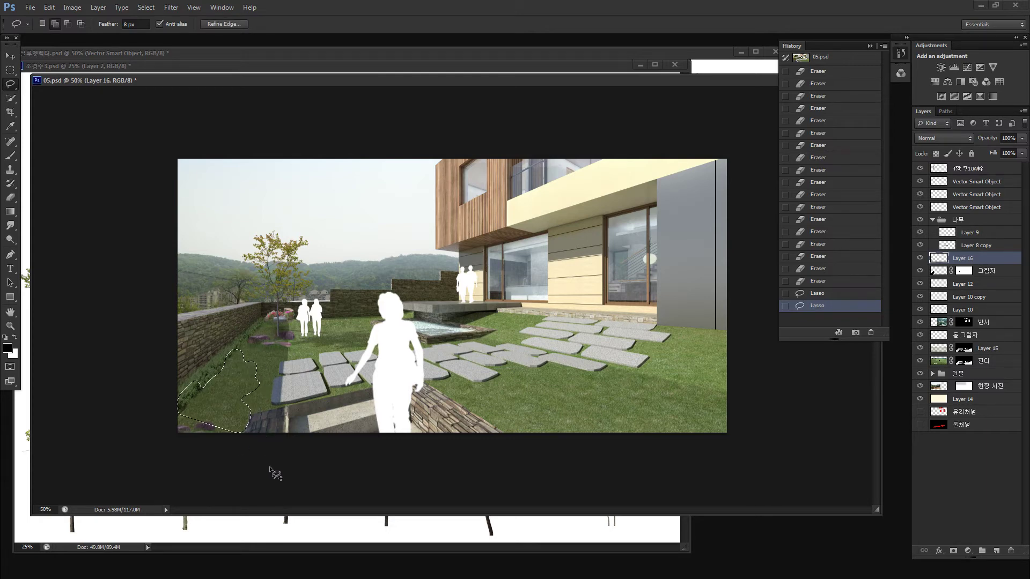
pyautogui.hotkey('ctrl', 'd')
pyautogui.press('v')
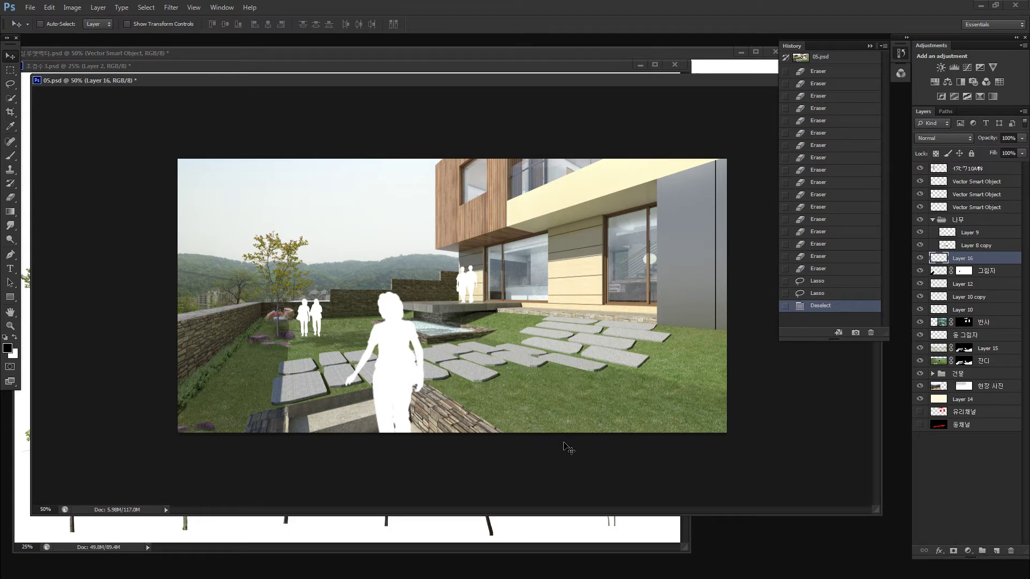
# Toggle Layer 15's mask and visibility, then show its stepping-stone mask on its own.
pyautogui.keyDown('shift'); pyautogui.click(964, 365); pyautogui.keyUp('shift')
pyautogui.keyDown('shift'); pyautogui.click(963, 365); pyautogui.keyUp('shift')
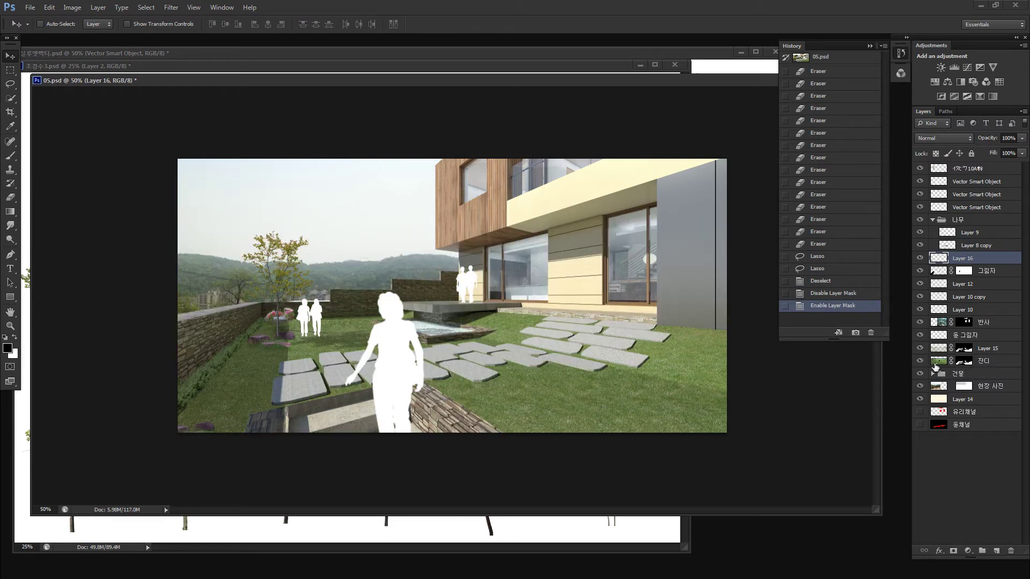
pyautogui.click(920, 349)
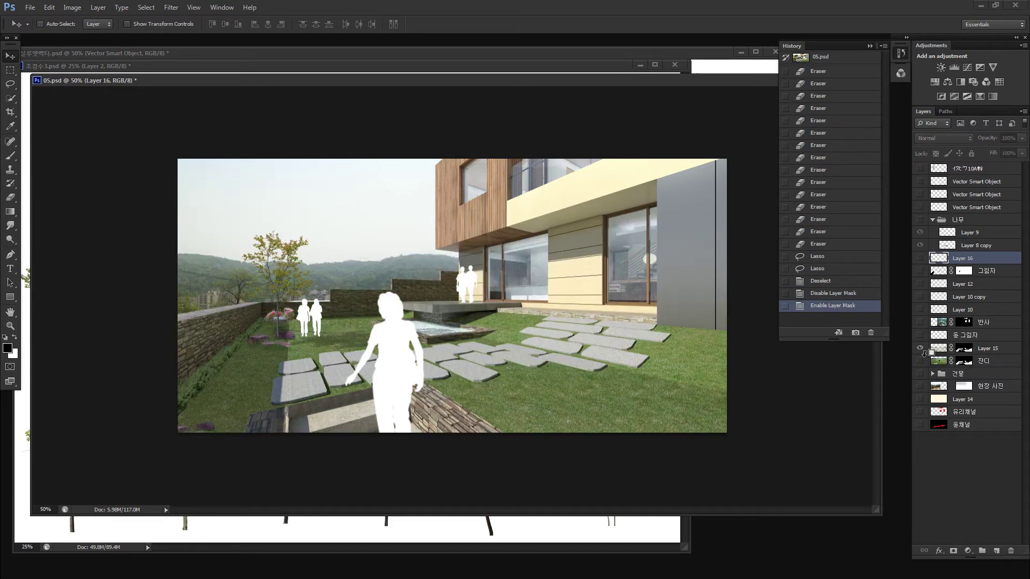
pyautogui.keyDown('alt'); pyautogui.click(920, 348); pyautogui.keyUp('alt')
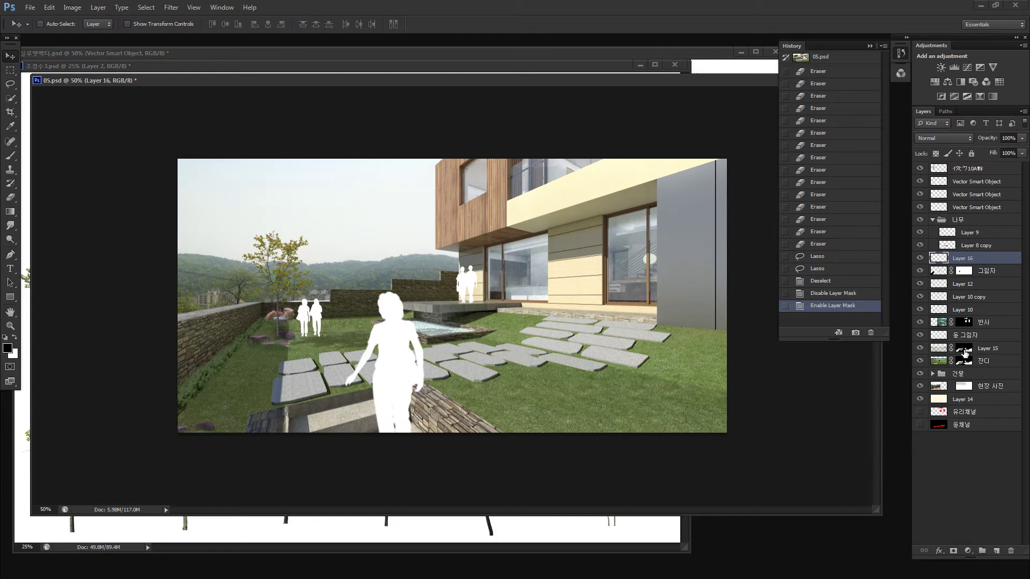
pyautogui.keyDown('alt'); pyautogui.click(964, 351); pyautogui.keyUp('alt')
# Zoom in on the stepping stones, sample the mask's light grey, and set the lasso feather to 0.
pyautogui.press('z')
pyautogui.moveTo(315, 365)
pyautogui.mouseDown()
pyautogui.moveTo(339, 357)
pyautogui.moveTo(271, 386)
pyautogui.mouseUp()
pyautogui.press('i')
pyautogui.click(276, 335)
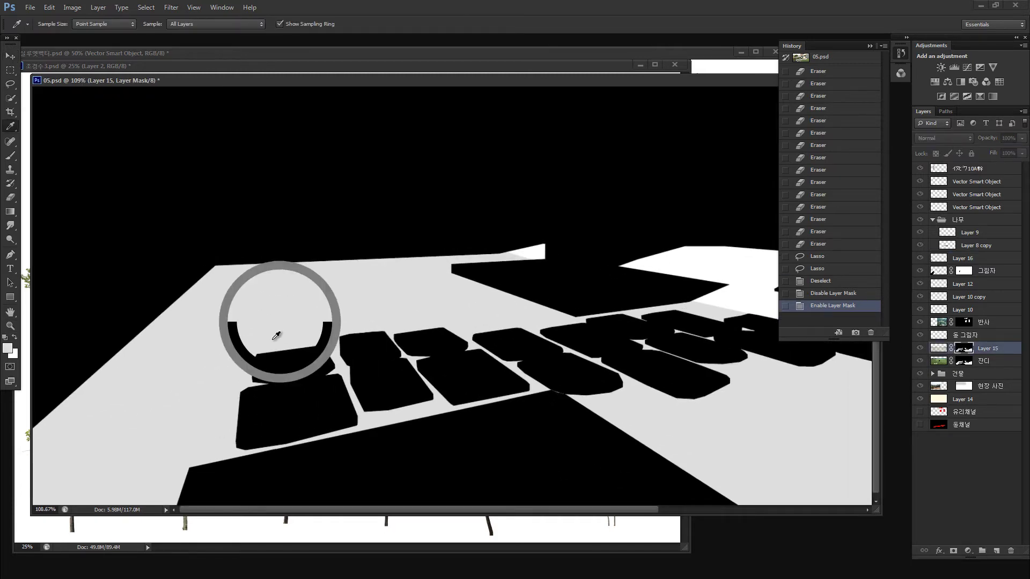
pyautogui.press('l')
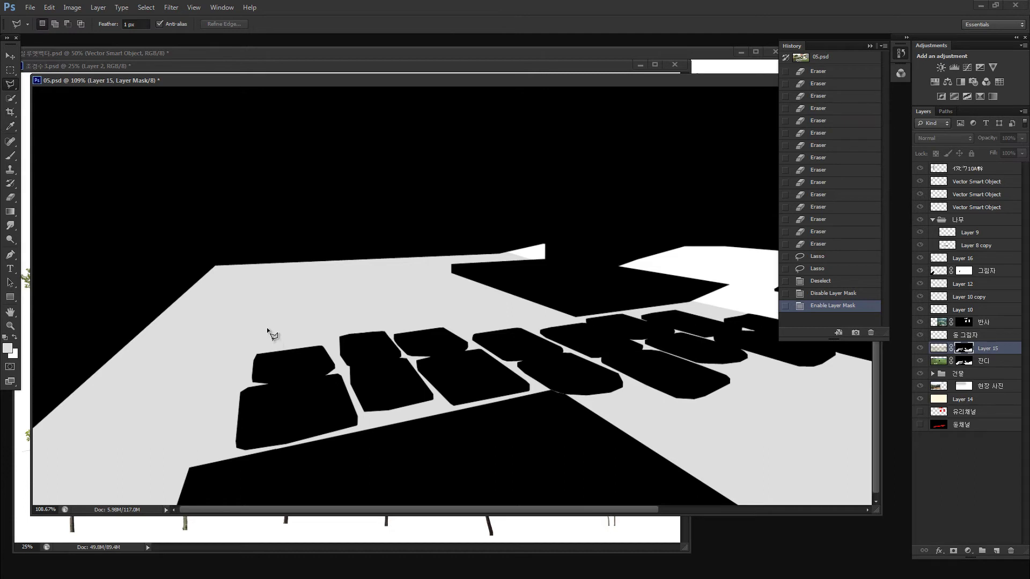
pyautogui.press('Return')
pyautogui.write('0')
pyautogui.press('Return')
# Outline the lawn area around the left stepping stones on Layer 15's mask as a polygon selection.
pyautogui.click(240, 338)
pyautogui.click(217, 386)
pyautogui.click(214, 429)
pyautogui.click(224, 452)
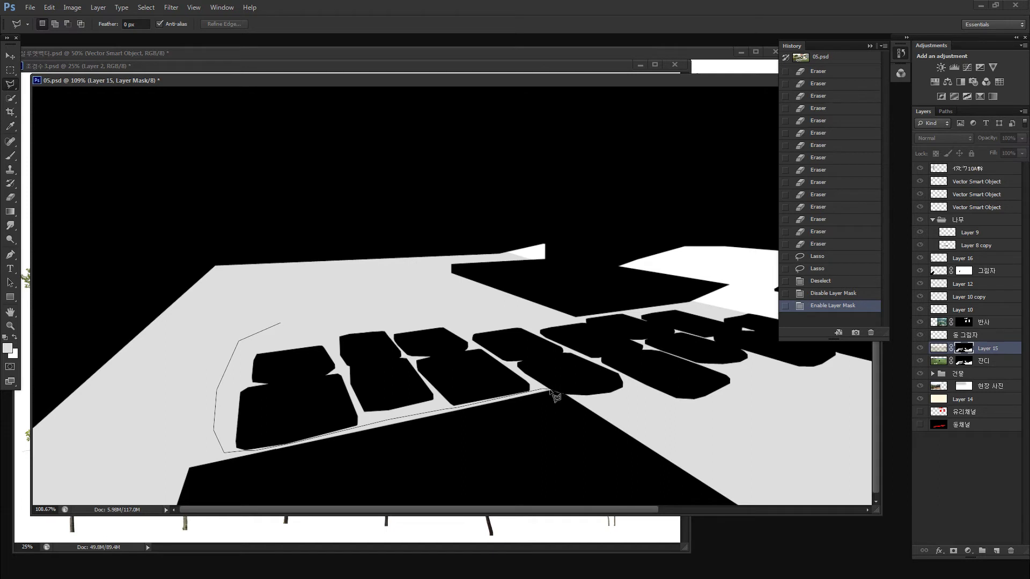
pyautogui.click(549, 389)
pyautogui.click(662, 424)
pyautogui.moveTo(751, 396); pyautogui.dragTo(571, 392)
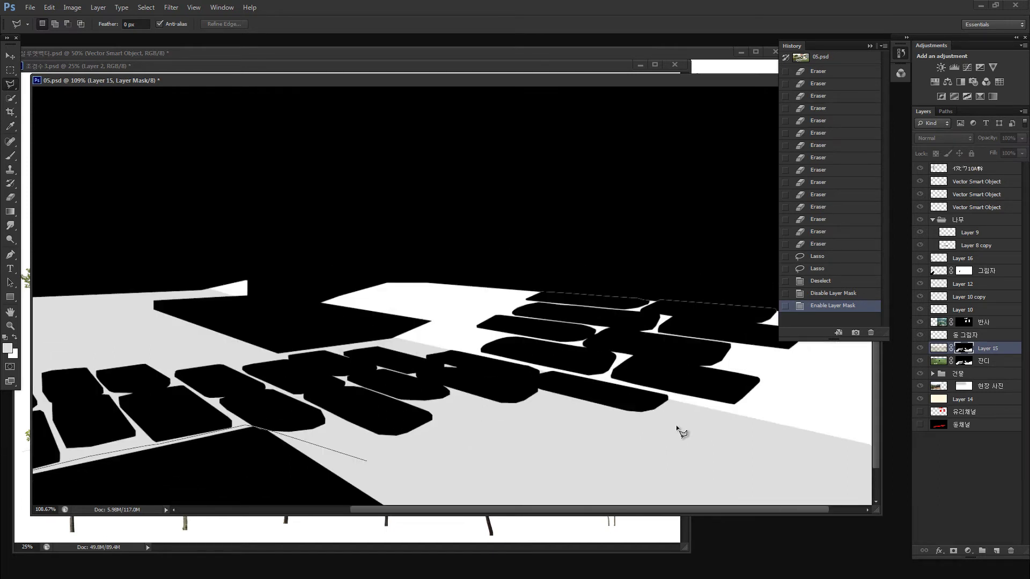
pyautogui.click(754, 420)
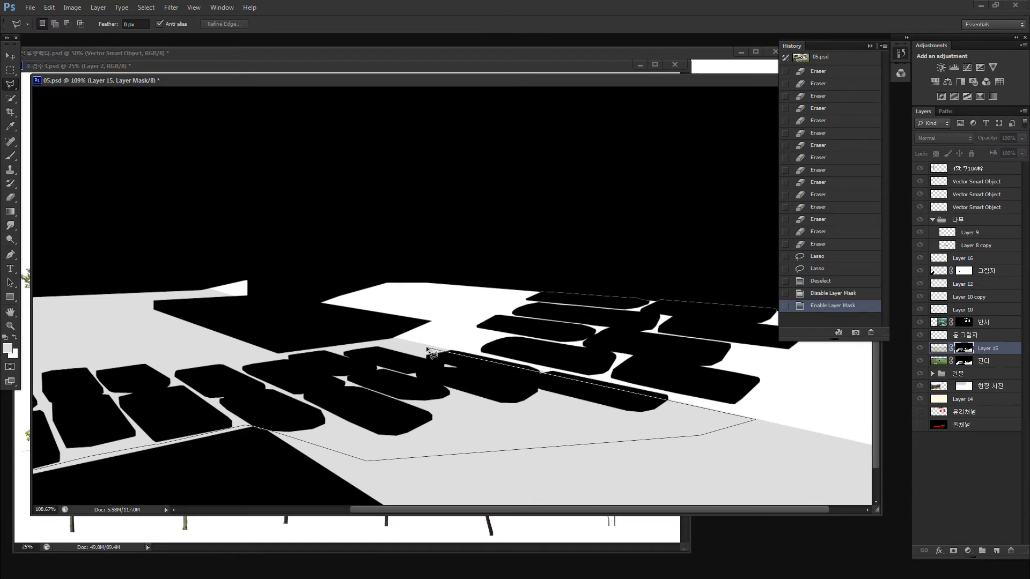
pyautogui.click(427, 346)
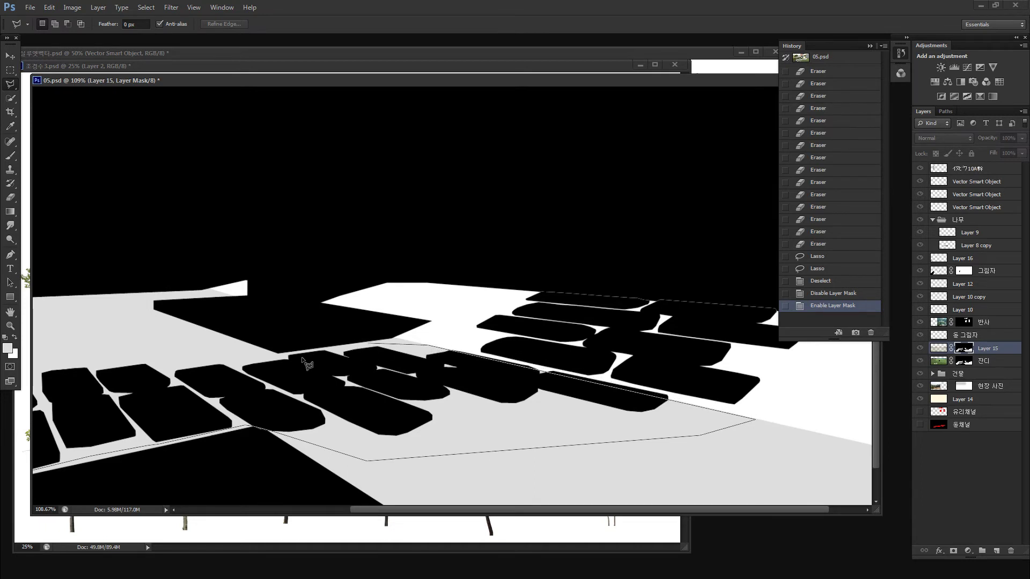
pyautogui.click(210, 341)
pyautogui.click(100, 341)
pyautogui.moveTo(80, 343); pyautogui.dragTo(182, 327)
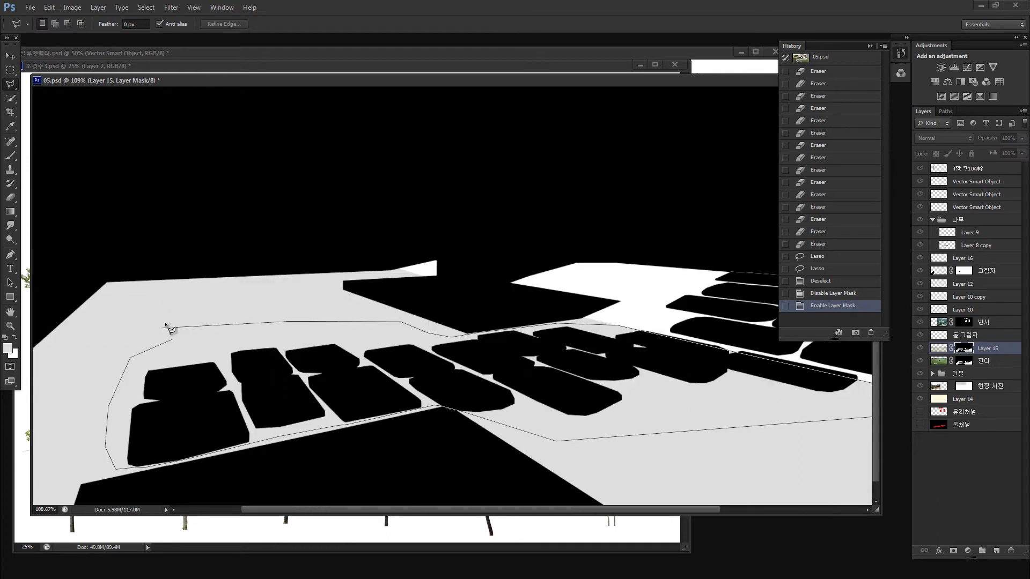
pyautogui.doubleClick(163, 327)
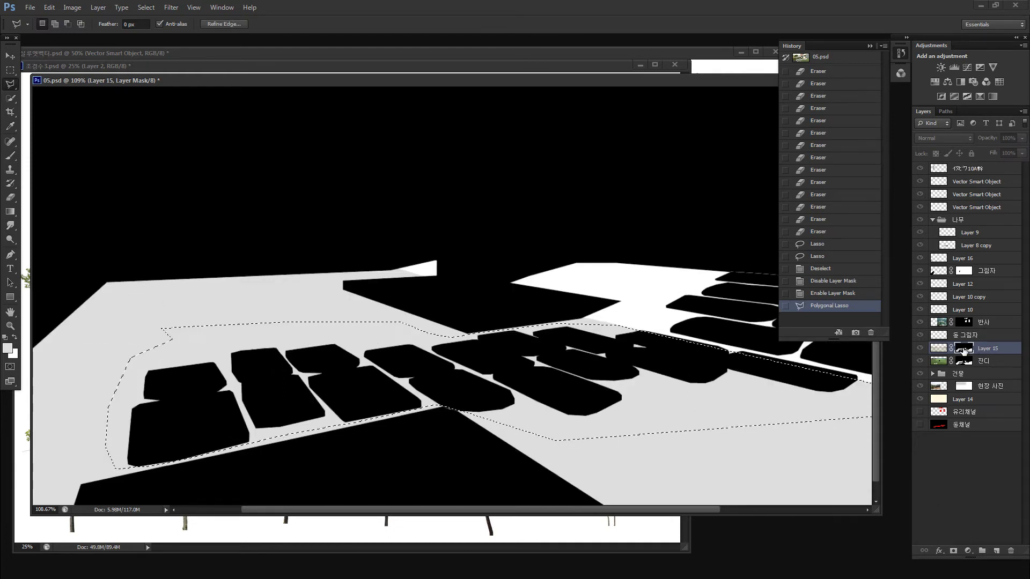
# Fill the selection light grey, then make the 잔디 layer mask active.
pyautogui.hotkey('alt', 'BackSpace')
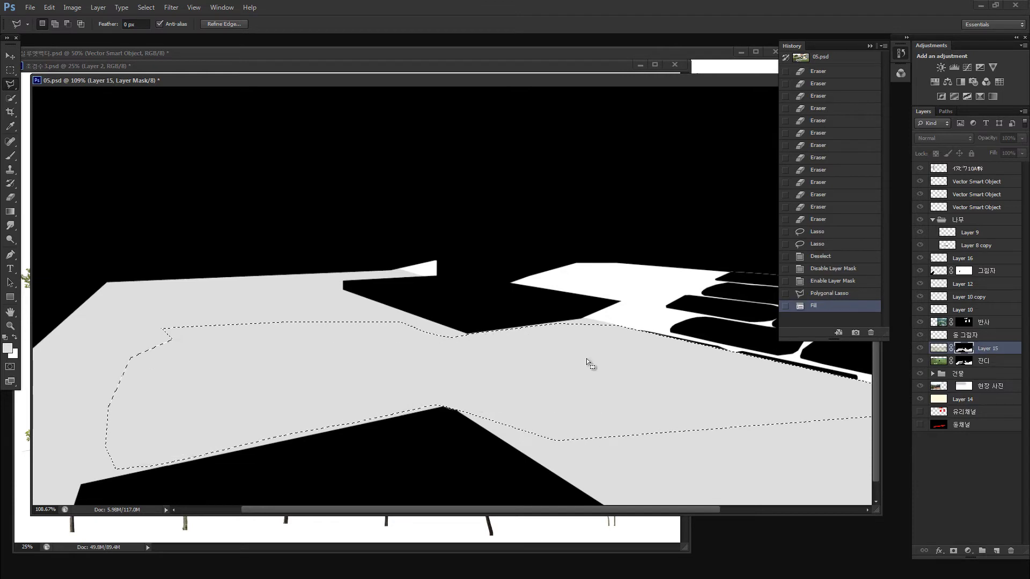
pyautogui.moveTo(743, 287); pyautogui.dragTo(506, 313)
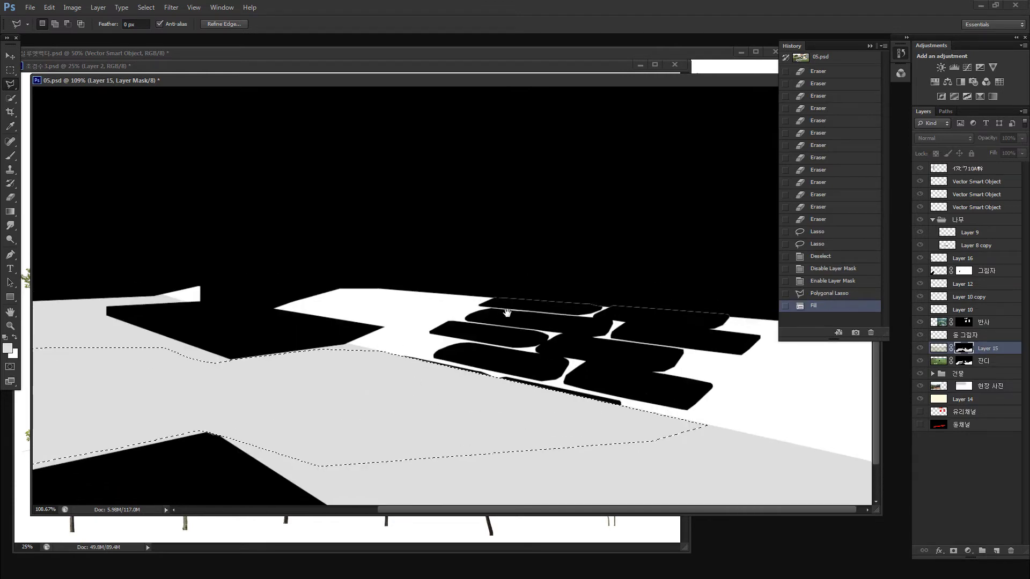
pyautogui.keyDown('alt'); pyautogui.click(964, 348); pyautogui.keyUp('alt')
pyautogui.keyDown('alt'); pyautogui.click(969, 362); pyautogui.keyUp('alt')
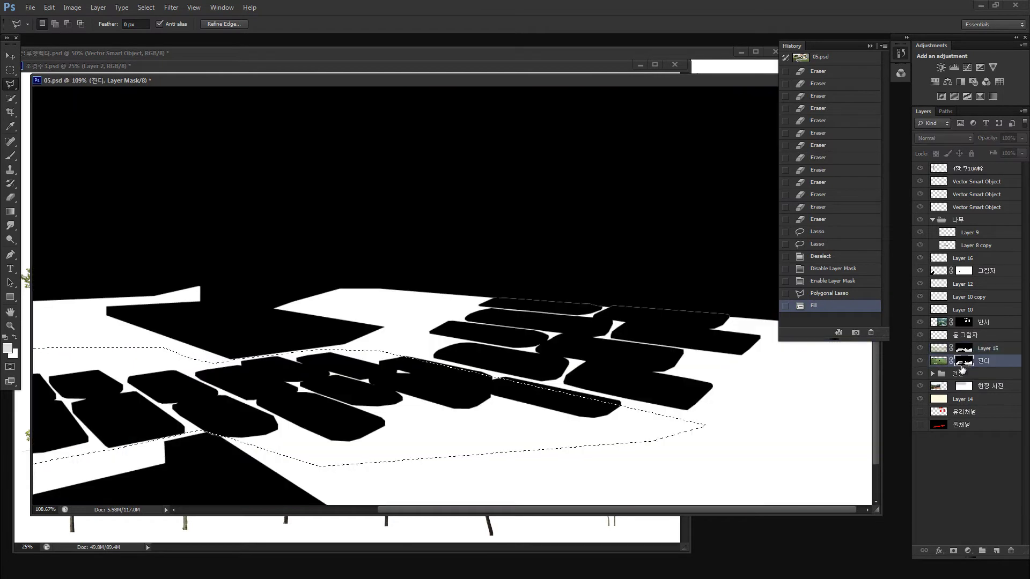
# Fill the current selection on the 잔디 mask white.
pyautogui.press('i')
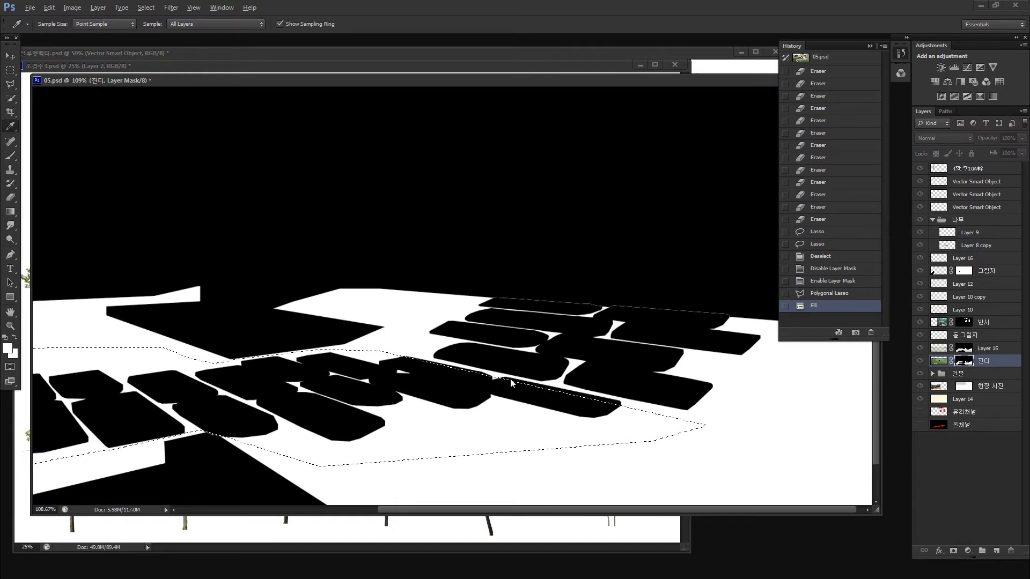
pyautogui.hotkey('alt', 'BackSpace')
pyautogui.press('l')
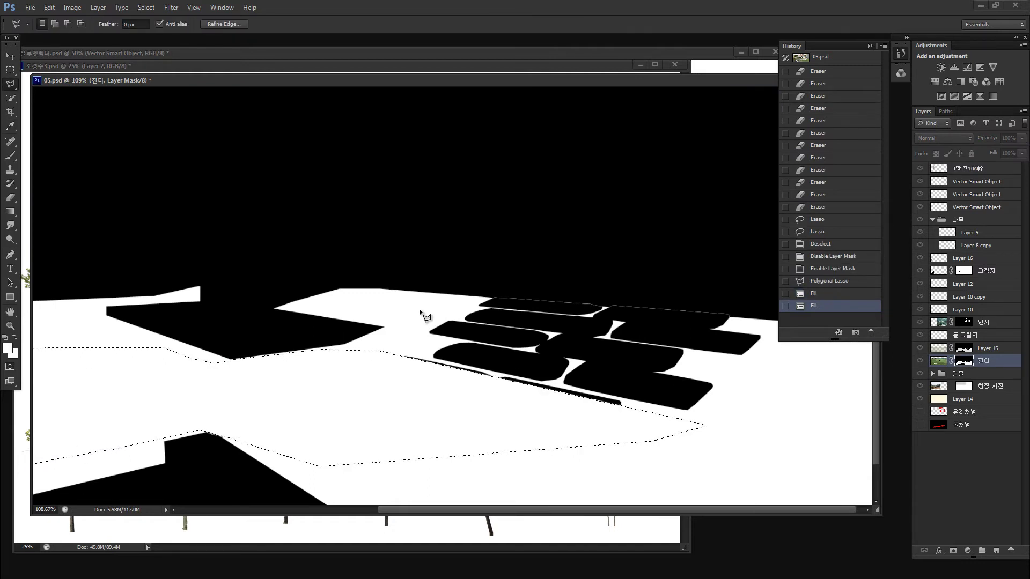
pyautogui.click(399, 356)
# Outline the right group of stepping stones as a new polygon selection.
pyautogui.click(398, 356)
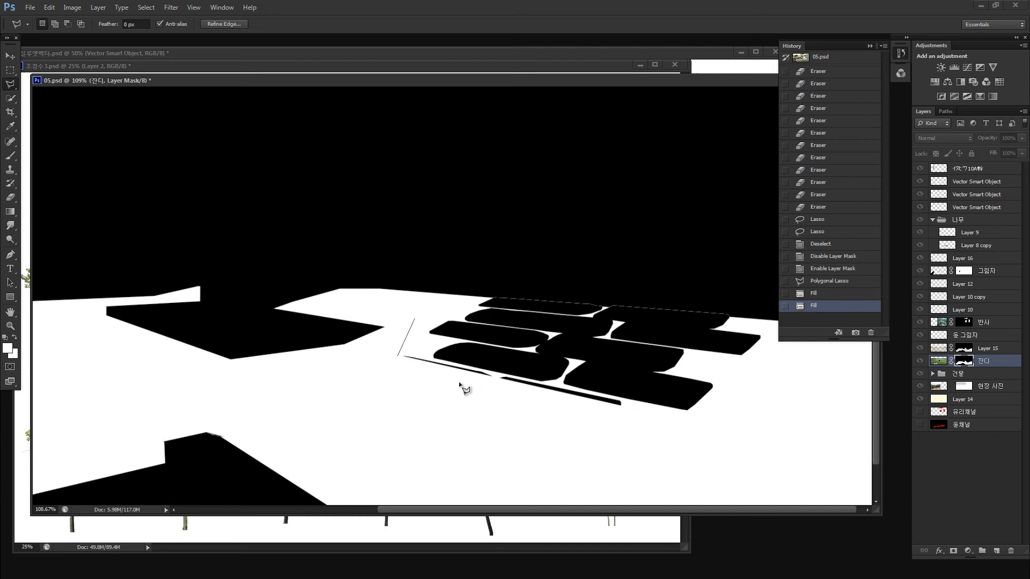
pyautogui.click(706, 429)
pyautogui.moveTo(773, 363); pyautogui.dragTo(763, 384)
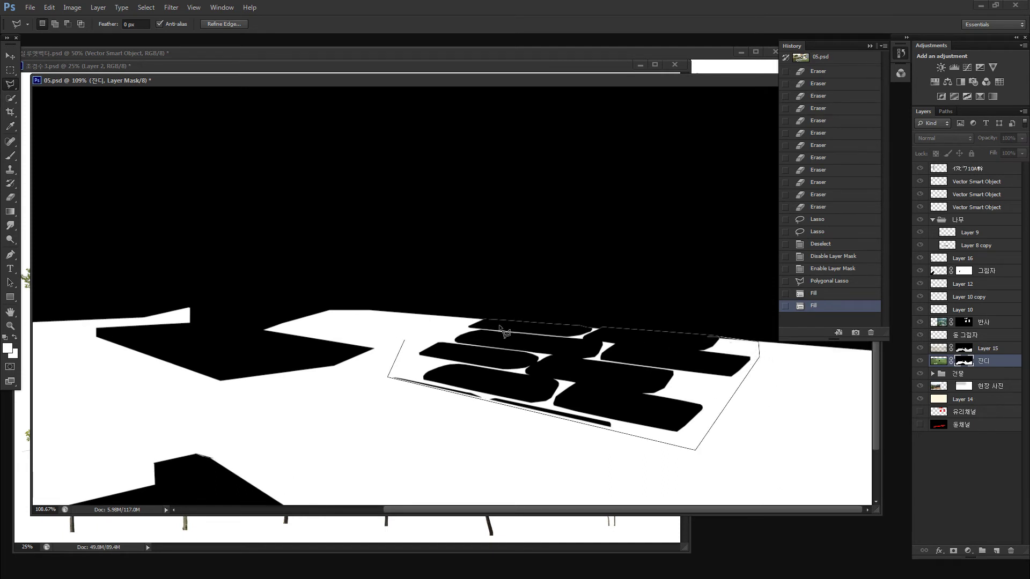
pyautogui.doubleClick(456, 318)
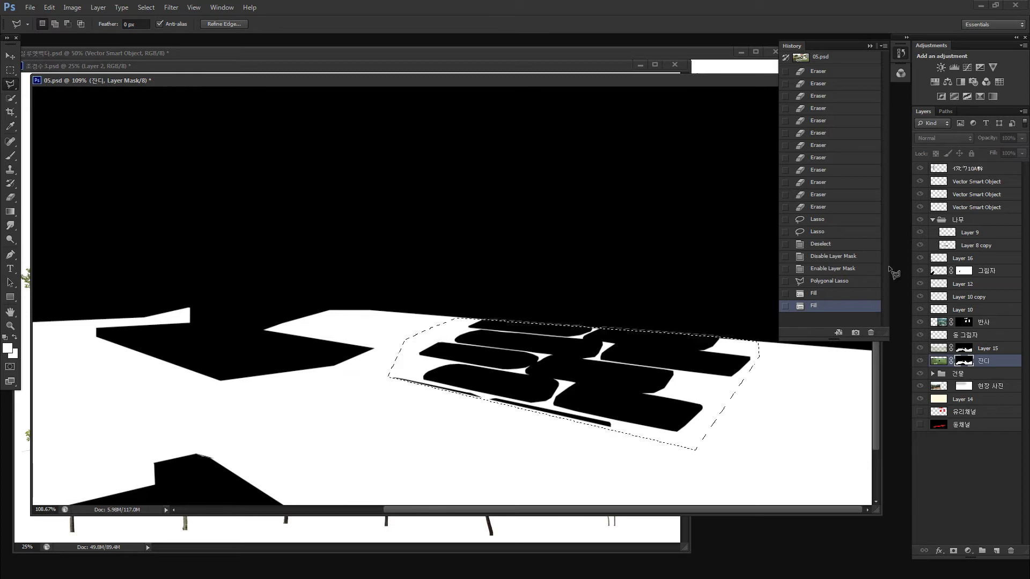
# Fill the new selection white on both the 잔디 and Layer 15 masks, then deselect.
pyautogui.press('i')
pyautogui.click(804, 388)
pyautogui.click(938, 361)
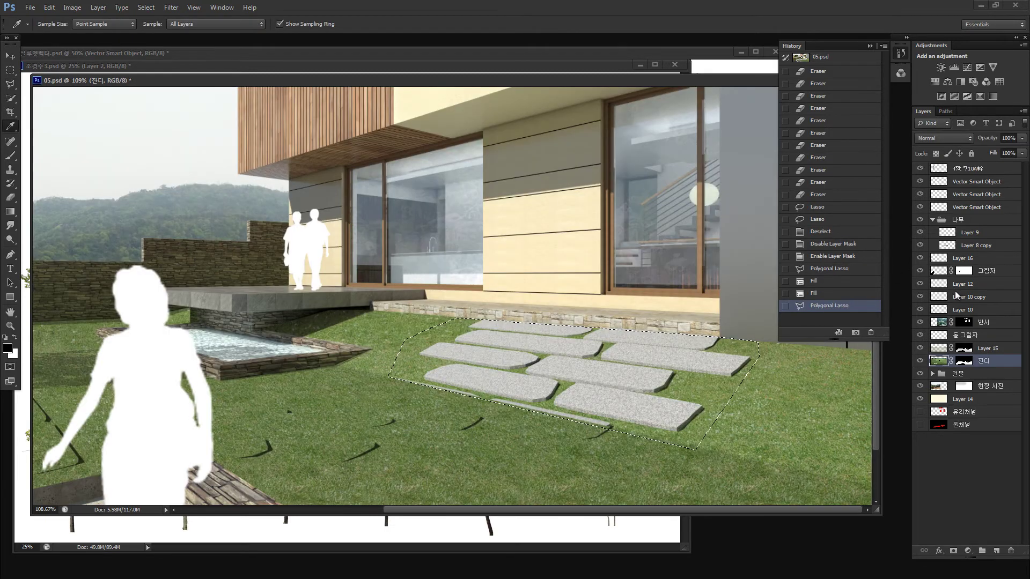
pyautogui.keyDown('alt'); pyautogui.click(967, 364); pyautogui.keyUp('alt')
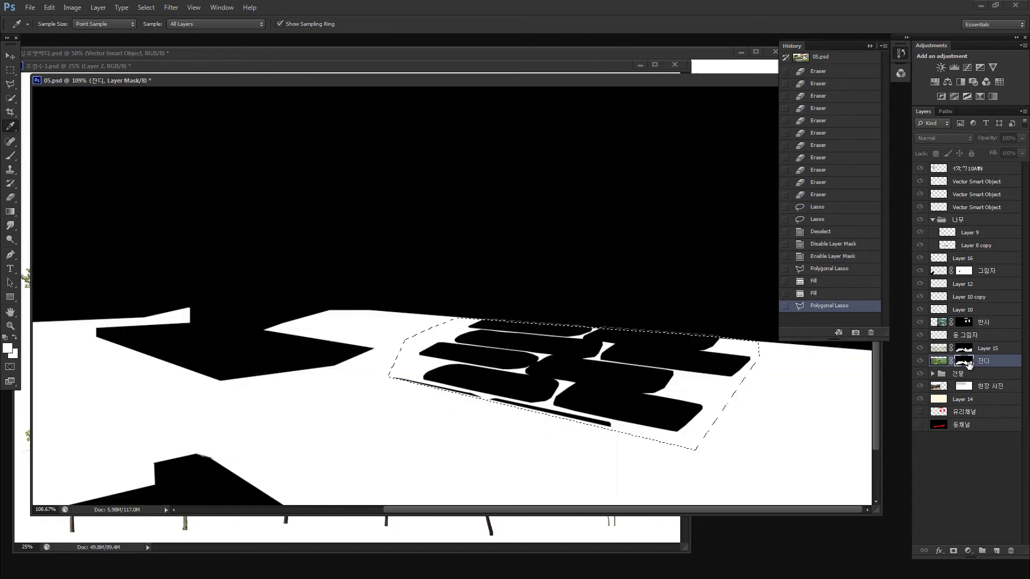
pyautogui.hotkey('alt', 'BackSpace')
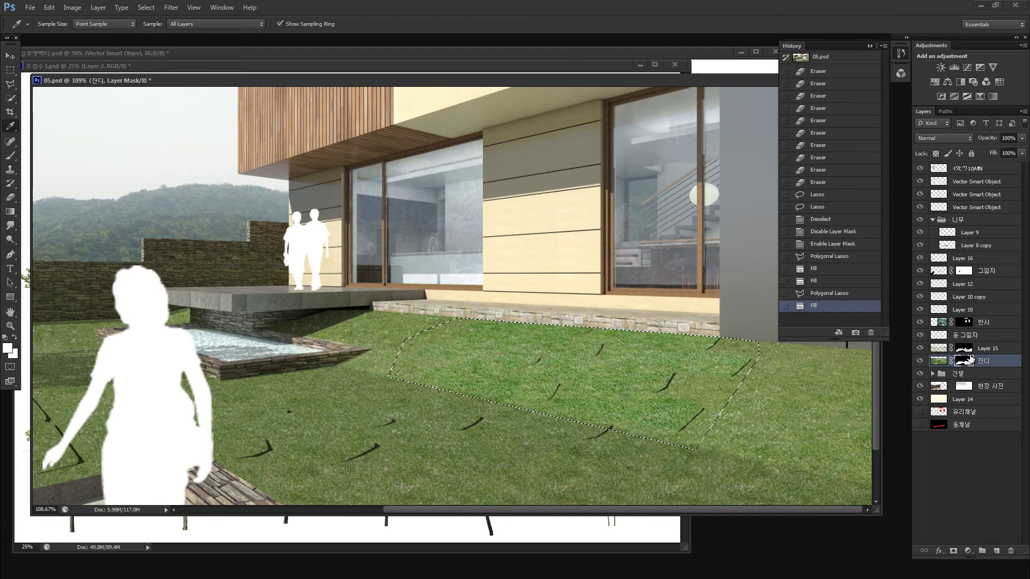
pyautogui.keyDown('alt'); pyautogui.click(967, 350); pyautogui.keyUp('alt')
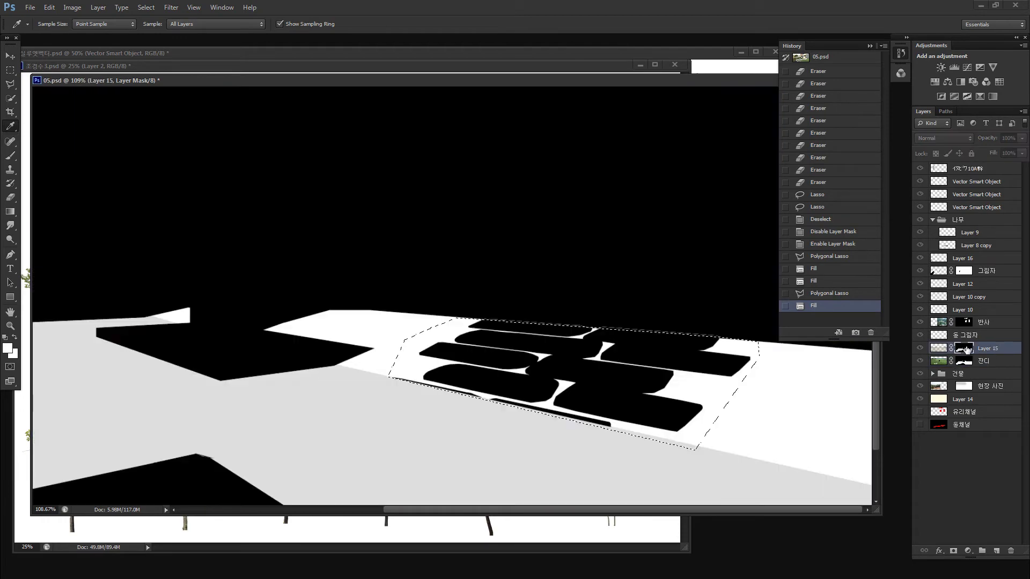
pyautogui.hotkey('alt', 'BackSpace')
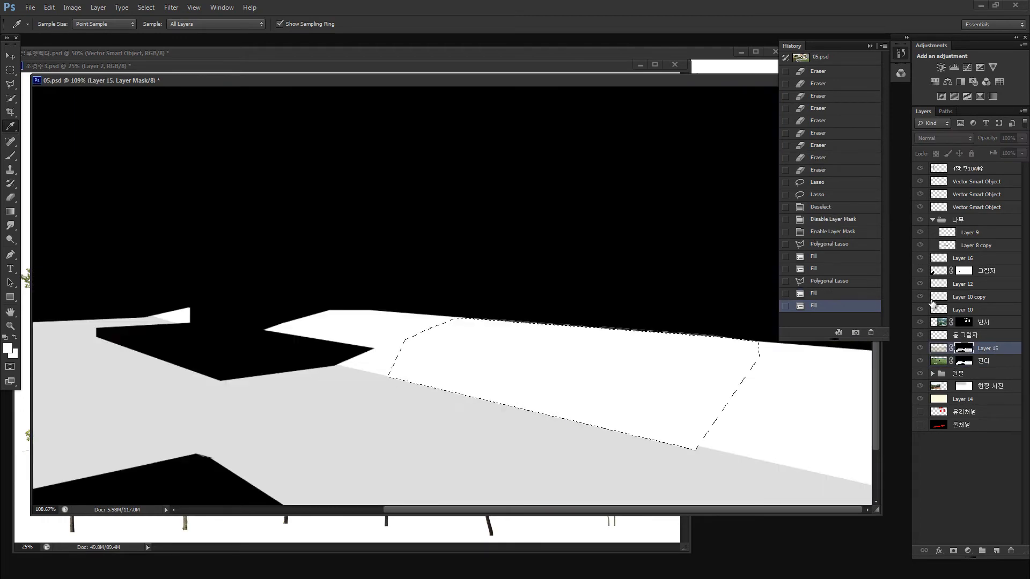
pyautogui.hotkey('ctrl', 'd')
# Select the 그림자 shadow layer and briefly view it alone to check its shadows.
pyautogui.click(921, 360)
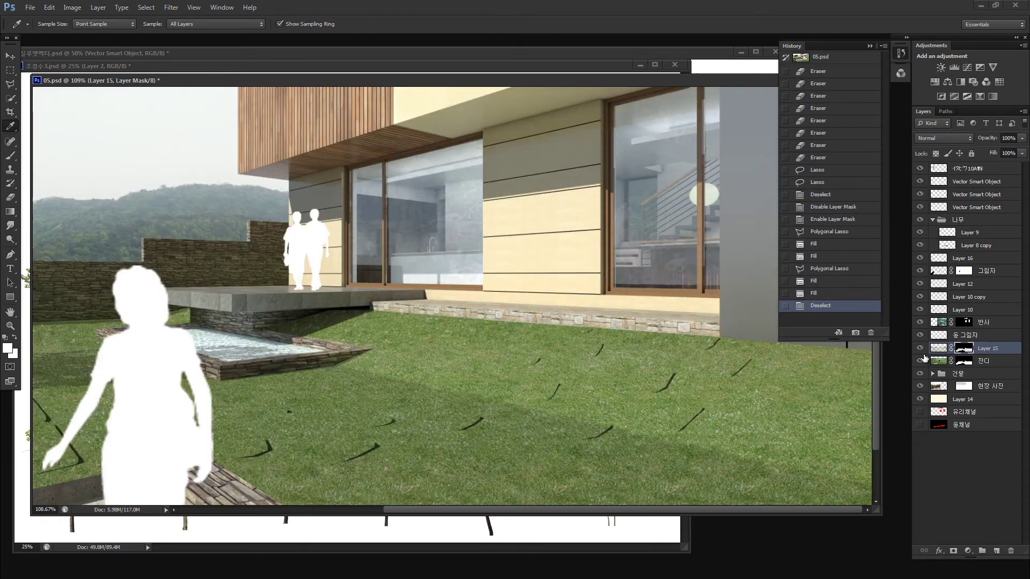
pyautogui.press('z')
pyautogui.moveTo(677, 385)
pyautogui.mouseDown()
pyautogui.moveTo(724, 366)
pyautogui.moveTo(697, 384)
pyautogui.mouseUp()
pyautogui.press('v')
pyautogui.keyDown('ctrl'); pyautogui.click(714, 357); pyautogui.keyUp('ctrl')
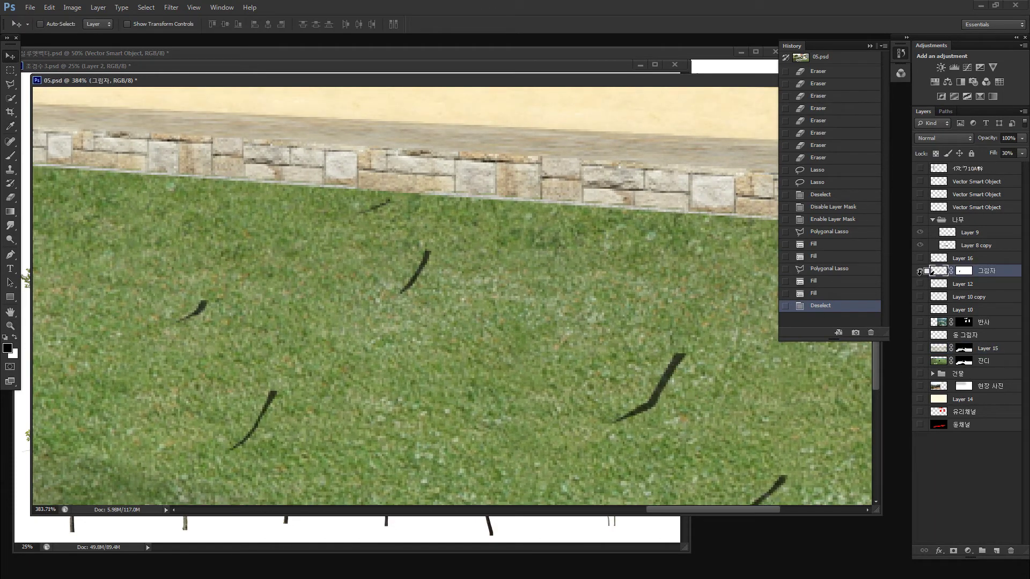
pyautogui.keyDown('alt'); pyautogui.click(919, 271); pyautogui.keyUp('alt')
pyautogui.hotkey('ctrl', '0')
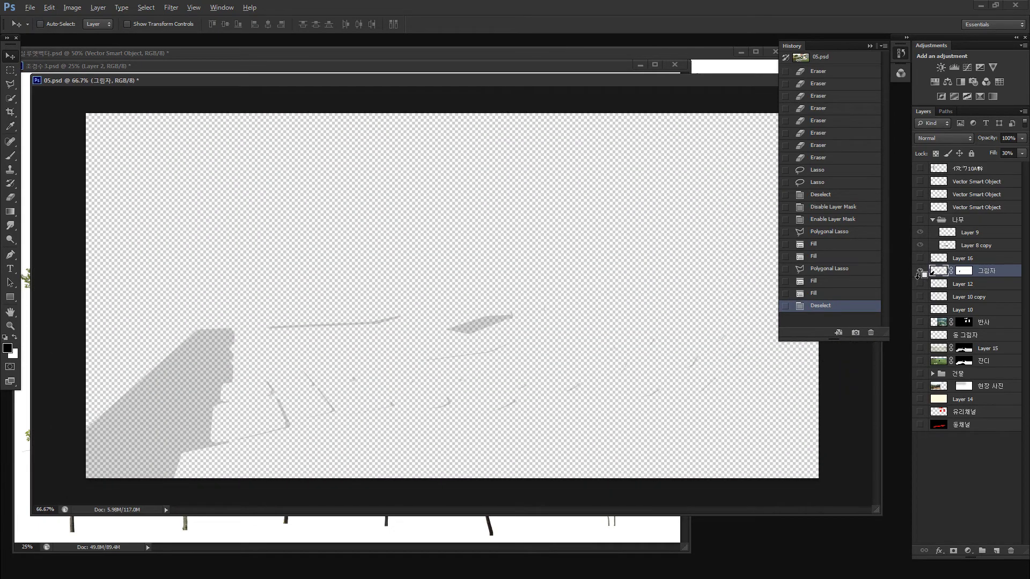
pyautogui.keyDown('alt'); pyautogui.click(919, 271); pyautogui.keyUp('alt')
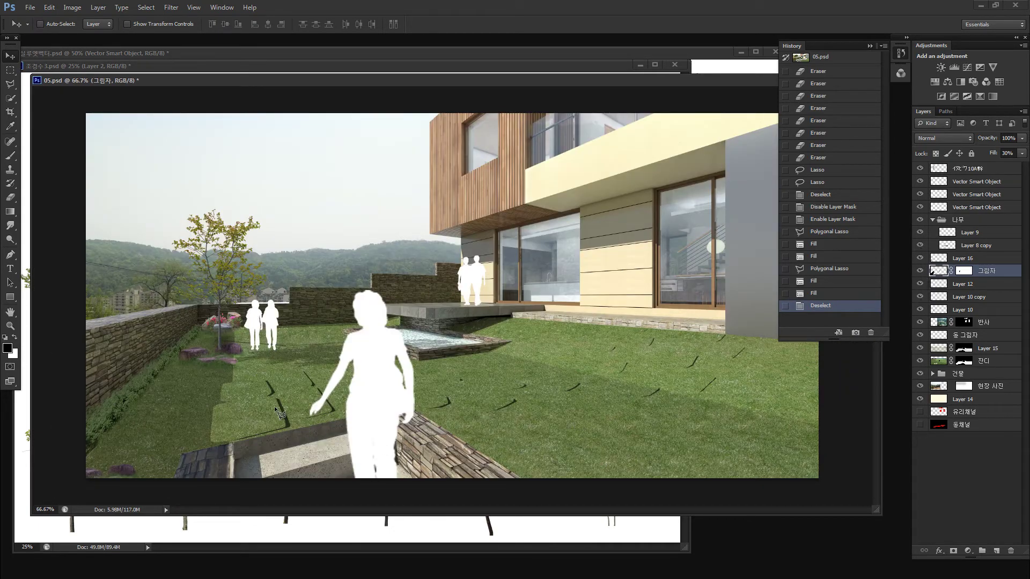
# Outline the lawn on the 그림자 layer and delete the shadow inside it.
pyautogui.press('l')
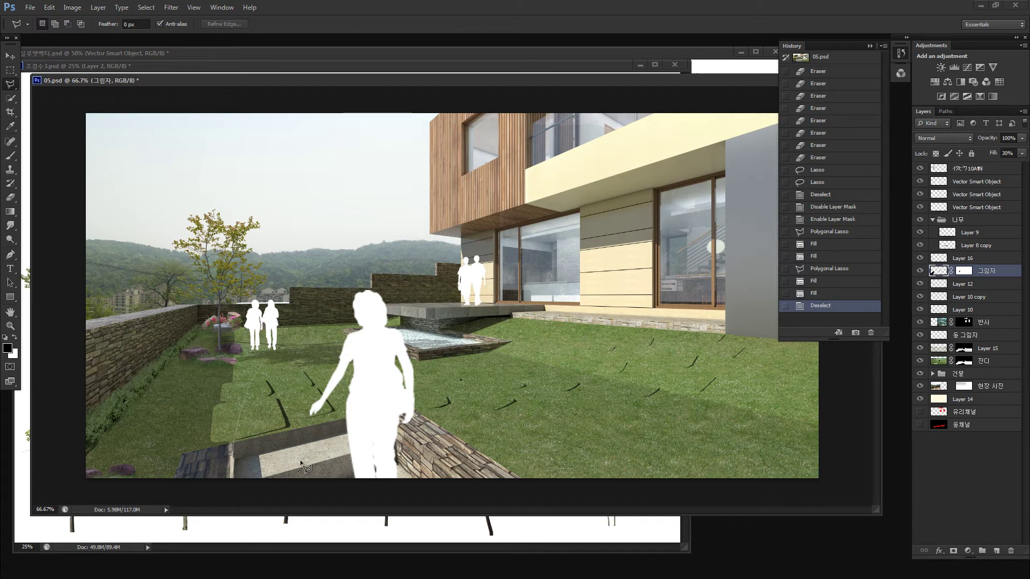
pyautogui.click(257, 457)
pyautogui.click(748, 408)
pyautogui.click(773, 345)
pyautogui.click(670, 263)
pyautogui.click(263, 361)
pyautogui.doubleClick(233, 443)
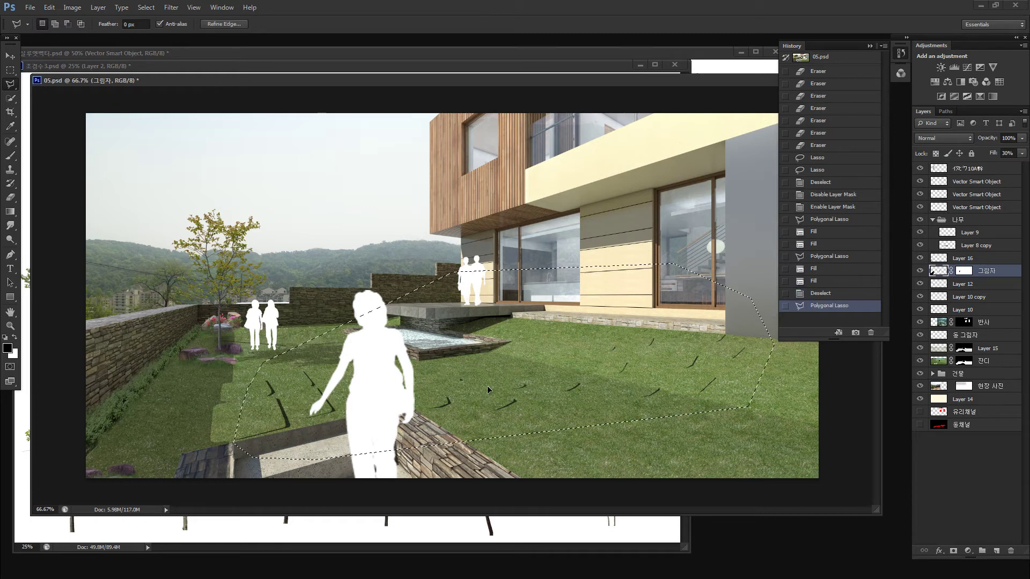
pyautogui.moveTo(488, 389); pyautogui.dragTo(484, 310)
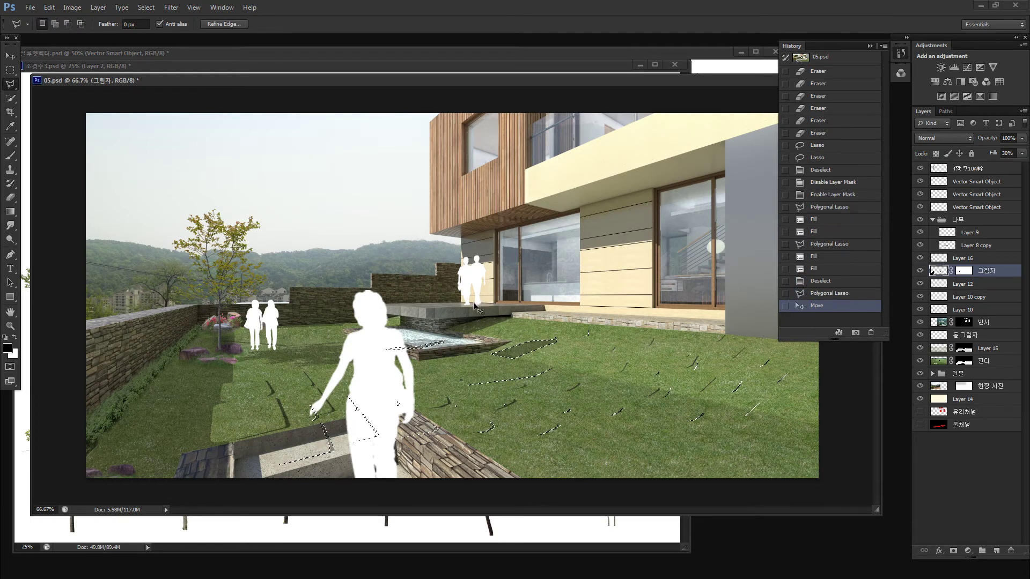
pyautogui.hotkey('ctrl', 'alt', 'z')
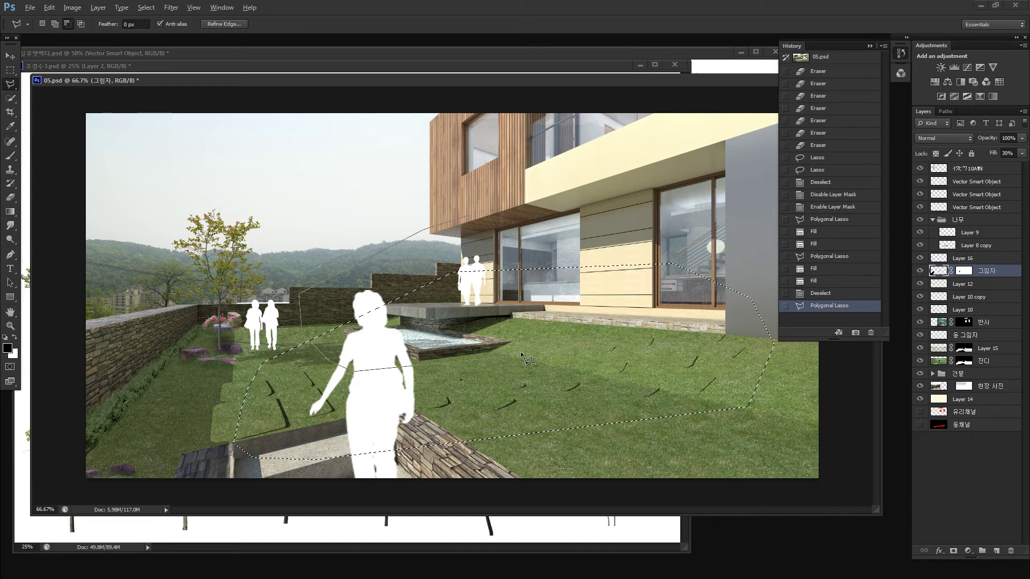
pyautogui.moveTo(559, 395); pyautogui.dragTo(600, 397)
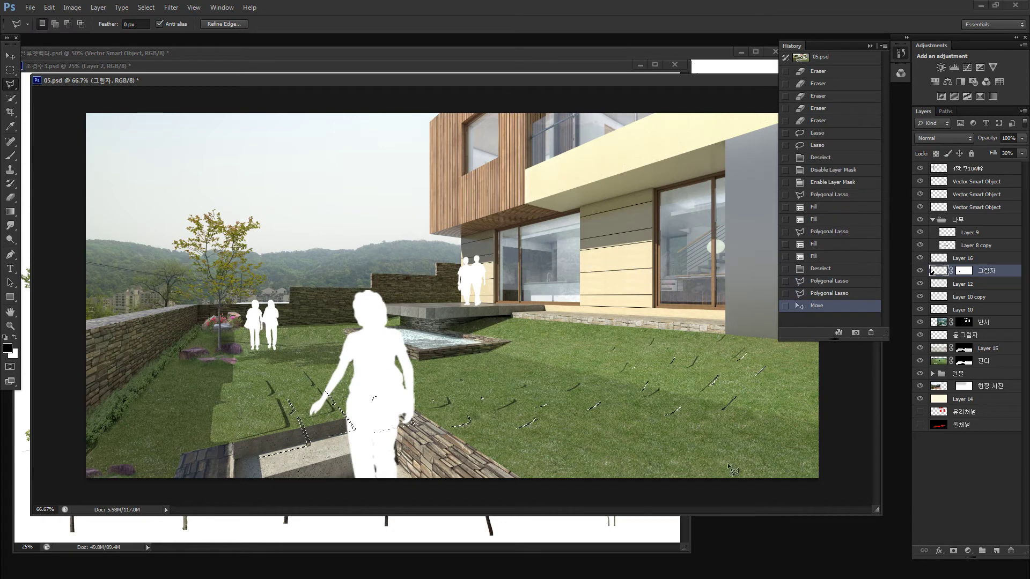
pyautogui.press('Delete')
# Toggle layer visibility to inspect the lawn, then delete the 동그림자 silhouette layer.
pyautogui.moveTo(920, 182); pyautogui.dragTo(919, 219)
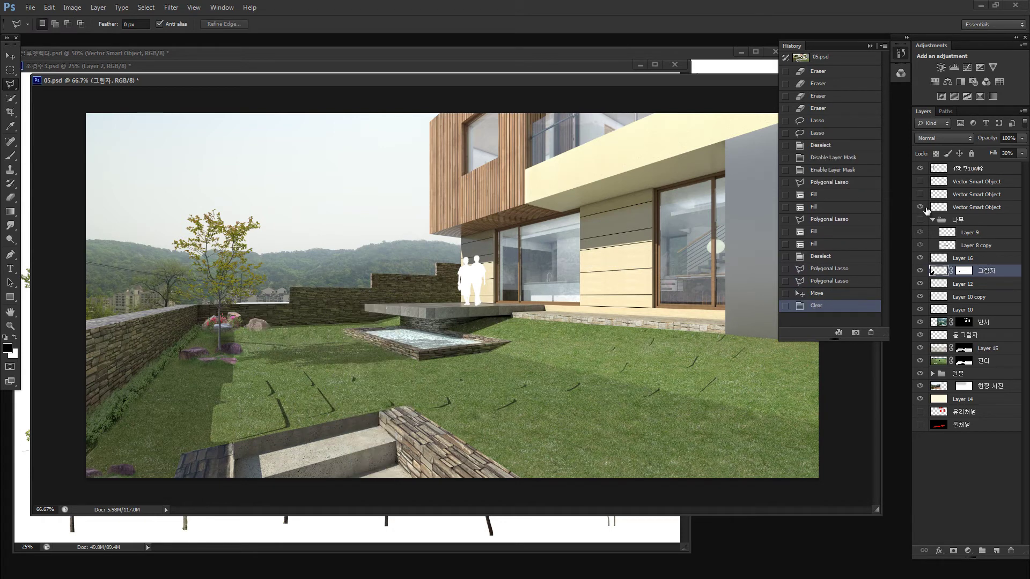
pyautogui.click(920, 219)
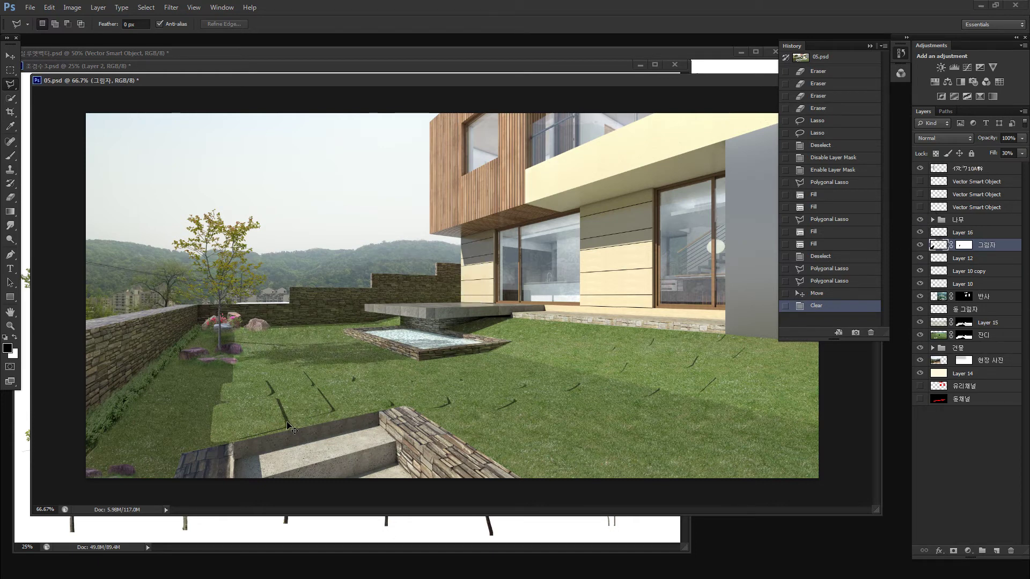
pyautogui.click(919, 246)
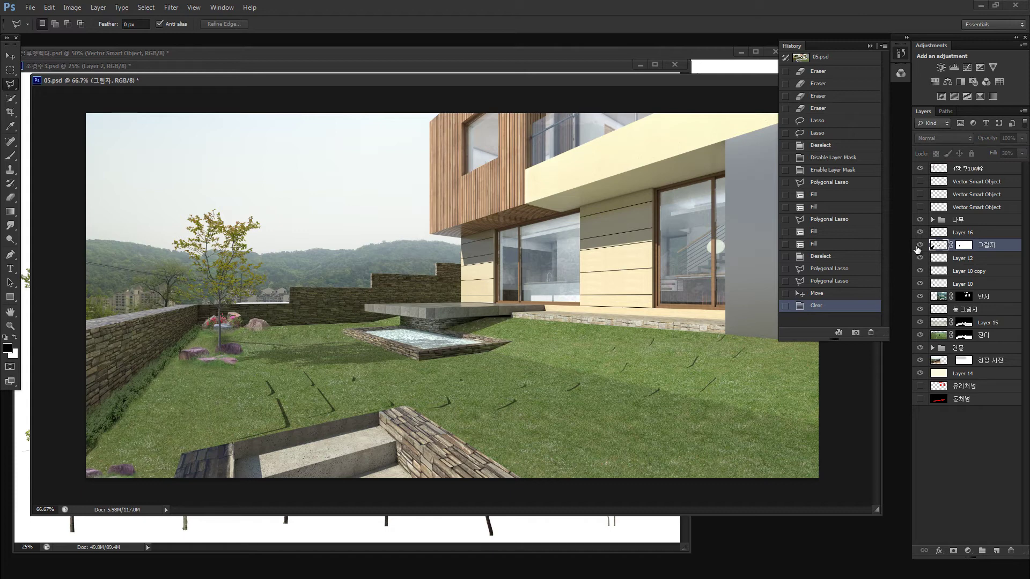
pyautogui.click(918, 246)
pyautogui.click(919, 245)
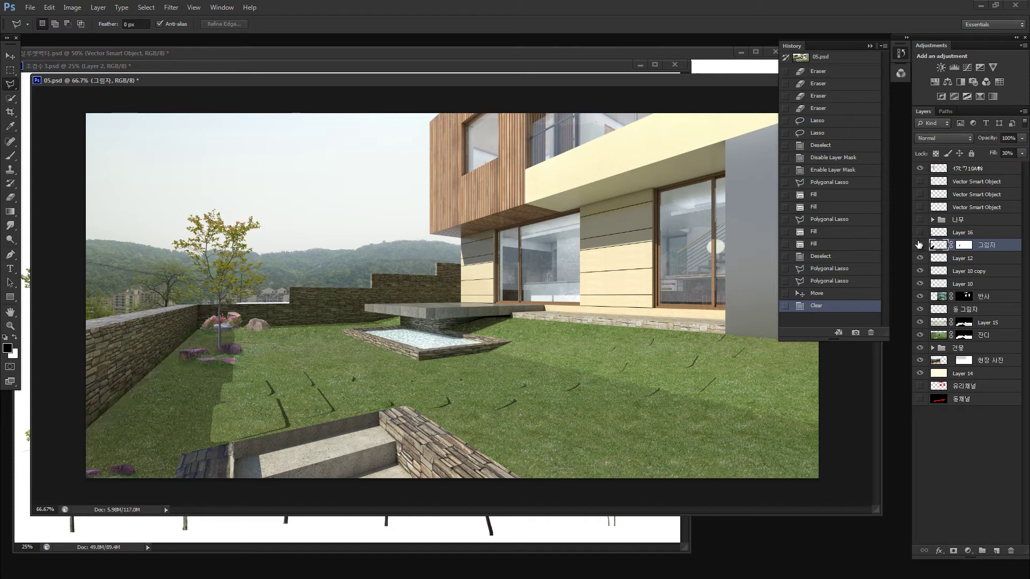
pyautogui.moveTo(920, 182); pyautogui.dragTo(922, 297)
pyautogui.click(920, 283)
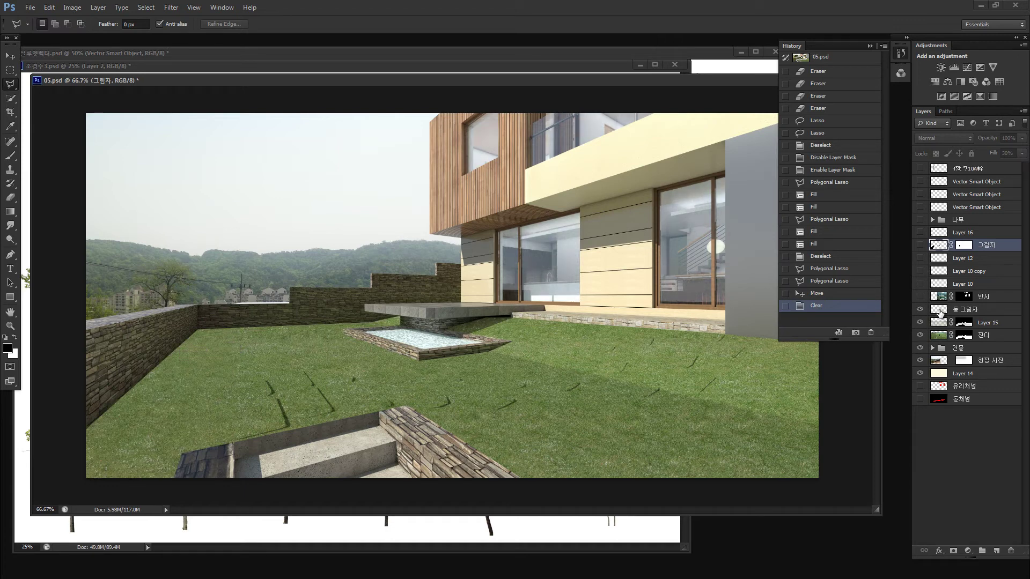
pyautogui.click(938, 310)
pyautogui.moveTo(919, 309); pyautogui.dragTo(917, 172)
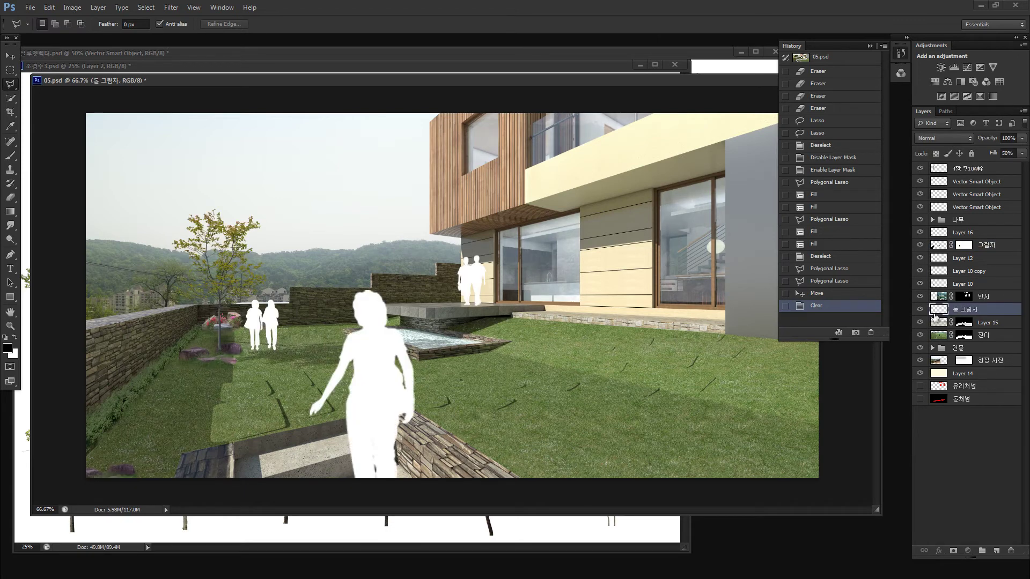
pyautogui.press('Delete')
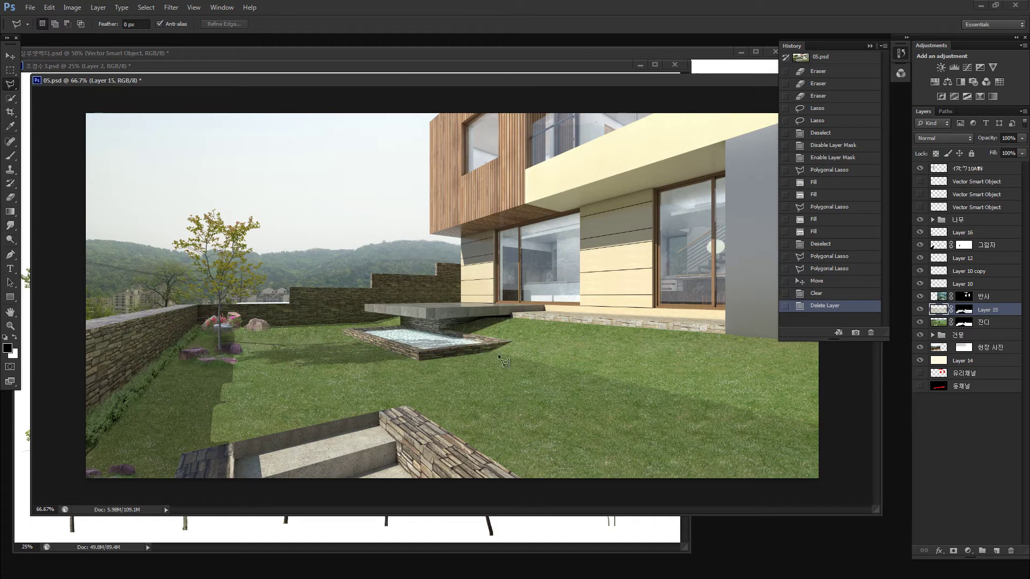
# Compare Layer 15 and the 잔디 grass layer, then set the freehand Lasso feather to 22 px on 잔디.
pyautogui.keyDown('alt'); pyautogui.click(920, 310); pyautogui.keyUp('alt')
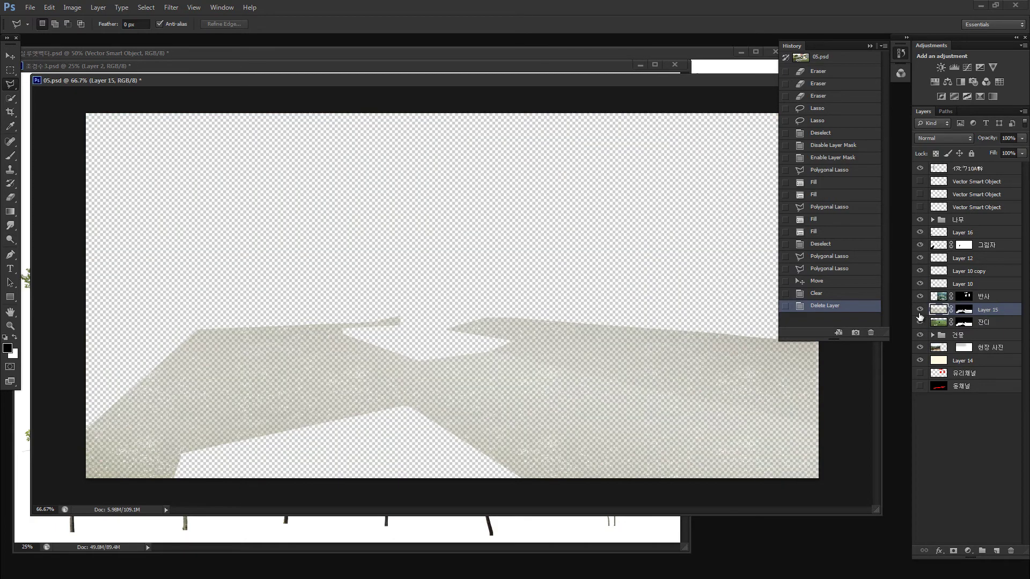
pyautogui.keyDown('alt'); pyautogui.click(920, 311); pyautogui.keyUp('alt')
pyautogui.click(920, 311)
pyautogui.click(920, 312)
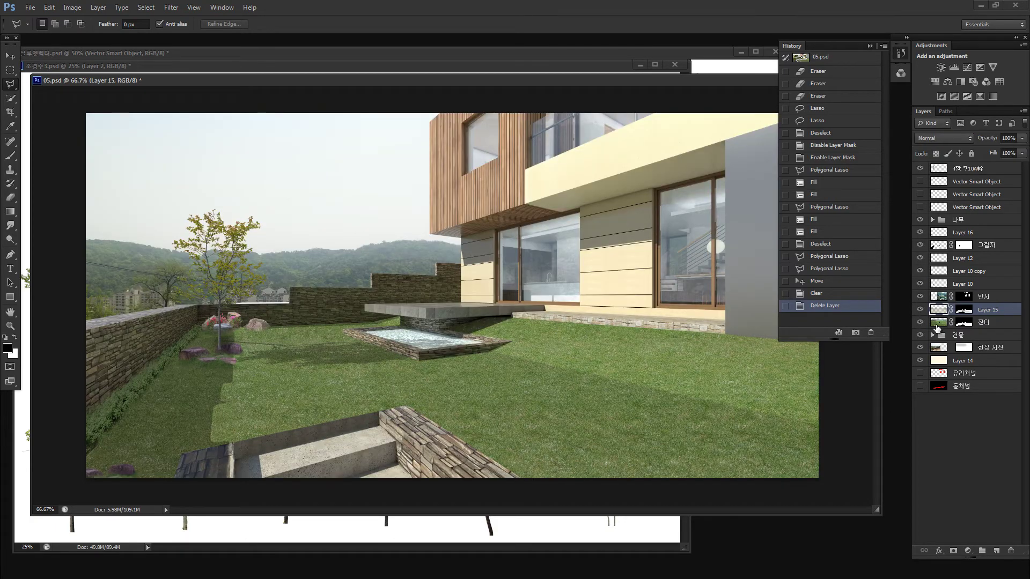
pyautogui.keyDown('alt'); pyautogui.click(920, 323); pyautogui.keyUp('alt')
pyautogui.click(960, 321)
pyautogui.hotkey('shift', 'l')
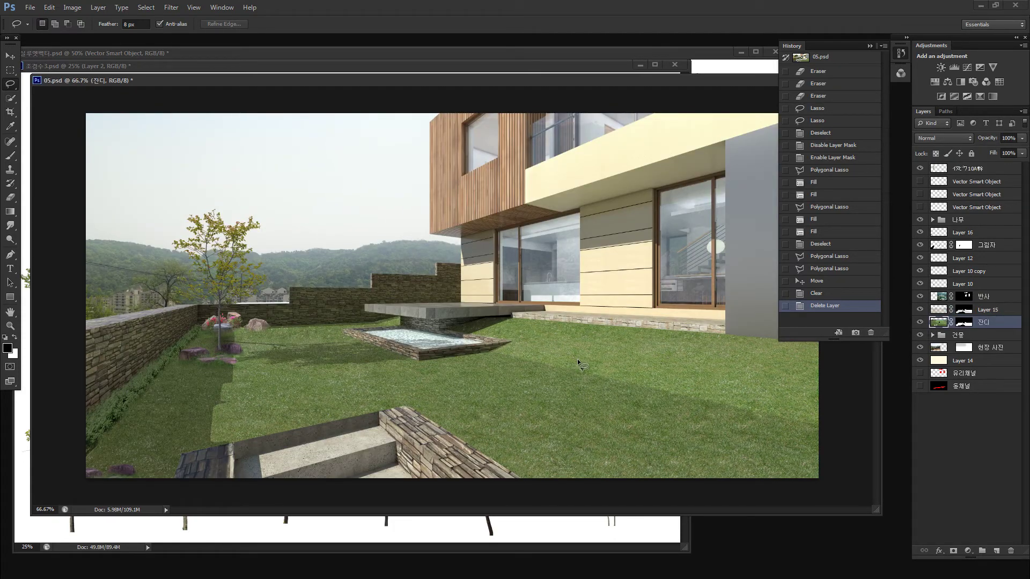
pyautogui.press('Return')
pyautogui.write('22')
pyautogui.press('Return')
# Copy several soft-edged lawn patches onto other spots of the grass, then deselect.
pyautogui.moveTo(675, 416)
pyautogui.mouseDown()
pyautogui.moveTo(668, 440)
pyautogui.moveTo(715, 412)
pyautogui.mouseUp()
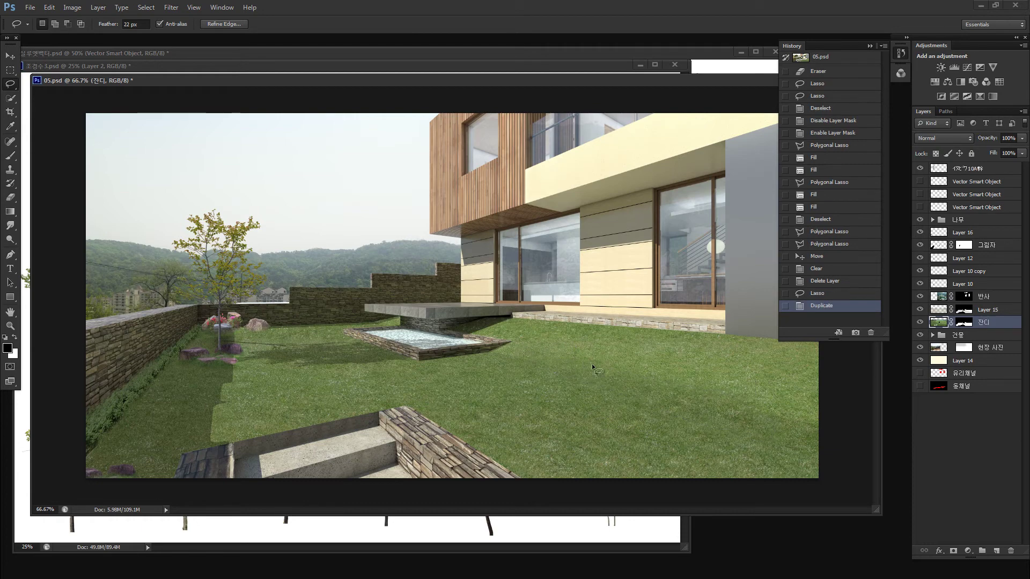
pyautogui.moveTo(587, 355)
pyautogui.mouseDown()
pyautogui.moveTo(582, 349)
pyautogui.moveTo(641, 356)
pyautogui.mouseUp()
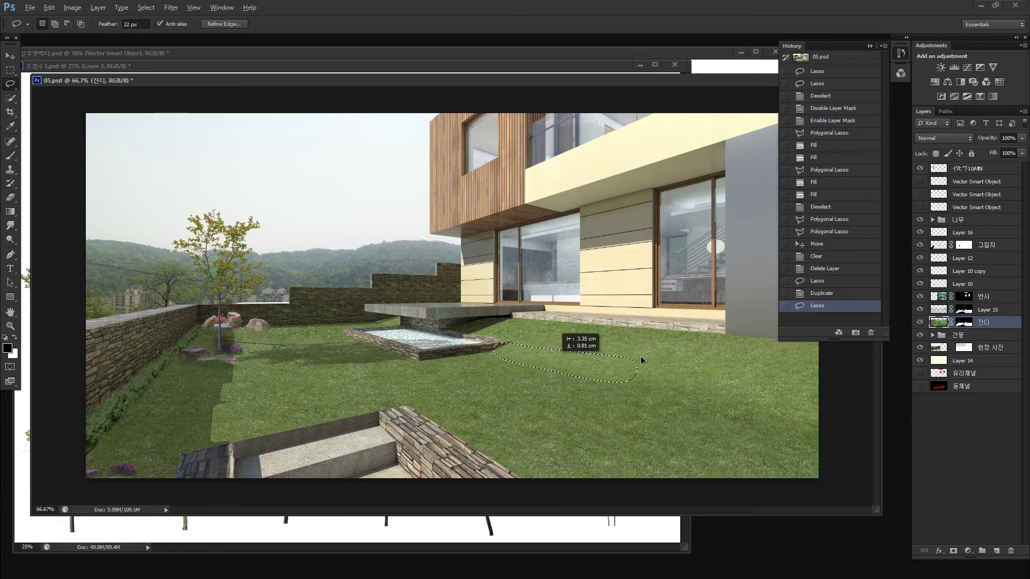
pyautogui.moveTo(536, 358); pyautogui.dragTo(756, 401)
pyautogui.moveTo(648, 367)
pyautogui.mouseDown()
pyautogui.moveTo(726, 383)
pyautogui.moveTo(687, 395)
pyautogui.mouseUp()
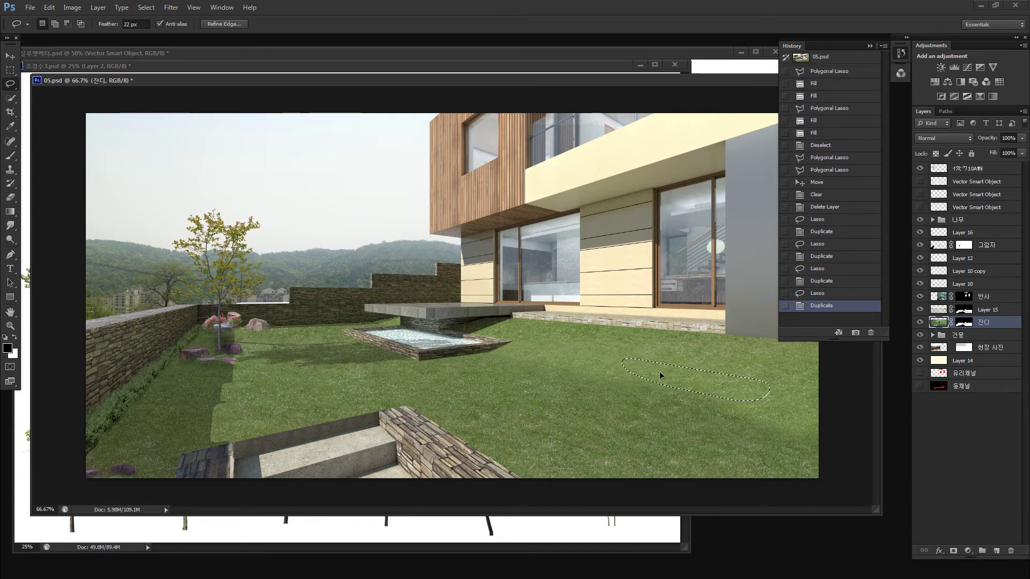
pyautogui.hotkey('ctrl', 'd')
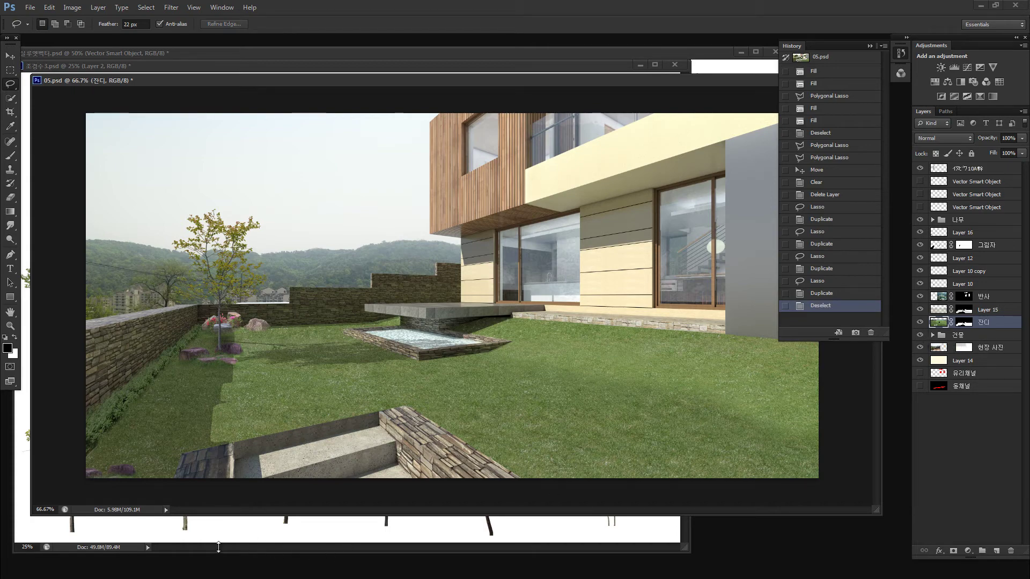
pyautogui.hotkey('alt', 'Tab')
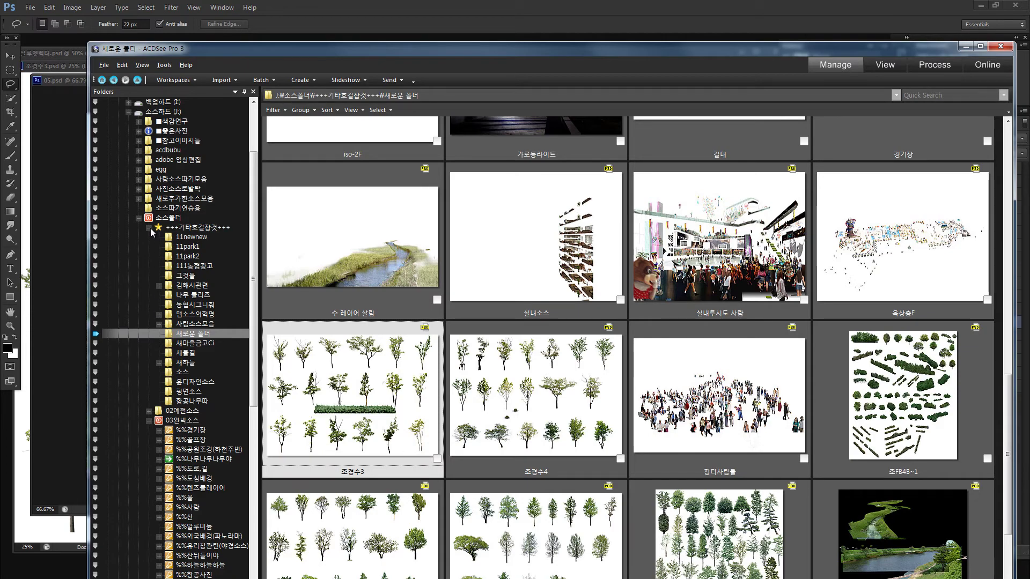
# Open the 소스따기연습용 folder and scroll through its thumbnails.
pyautogui.click(174, 208)
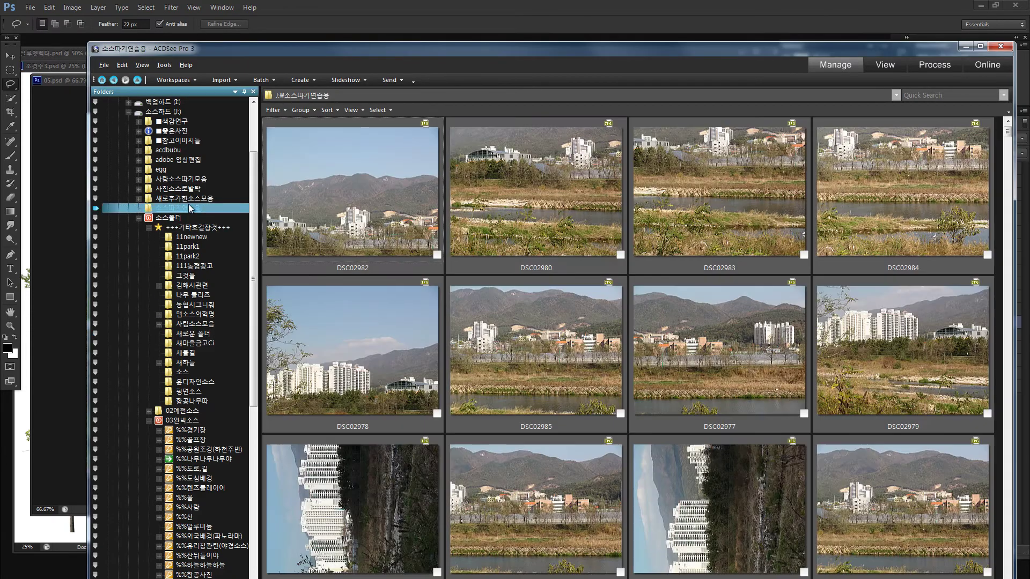
pyautogui.scroll(-3, 515, 332)
pyautogui.scroll(-3, 563, 343)
pyautogui.scroll(-3, 590, 354)
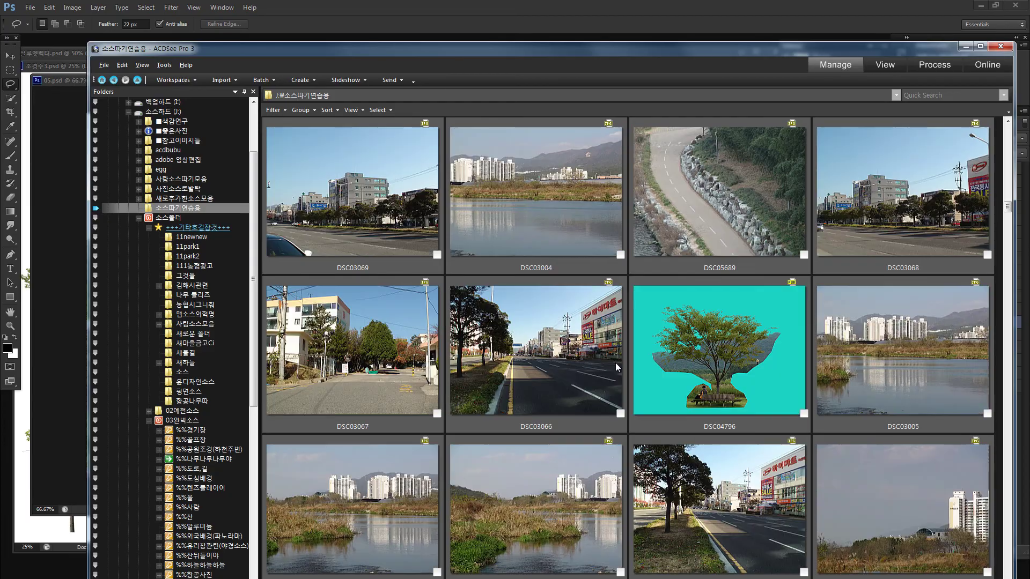
pyautogui.scroll(-3, 622, 364)
pyautogui.scroll(-3, 629, 366)
pyautogui.scroll(-3, 629, 368)
pyautogui.scroll(-3, 629, 369)
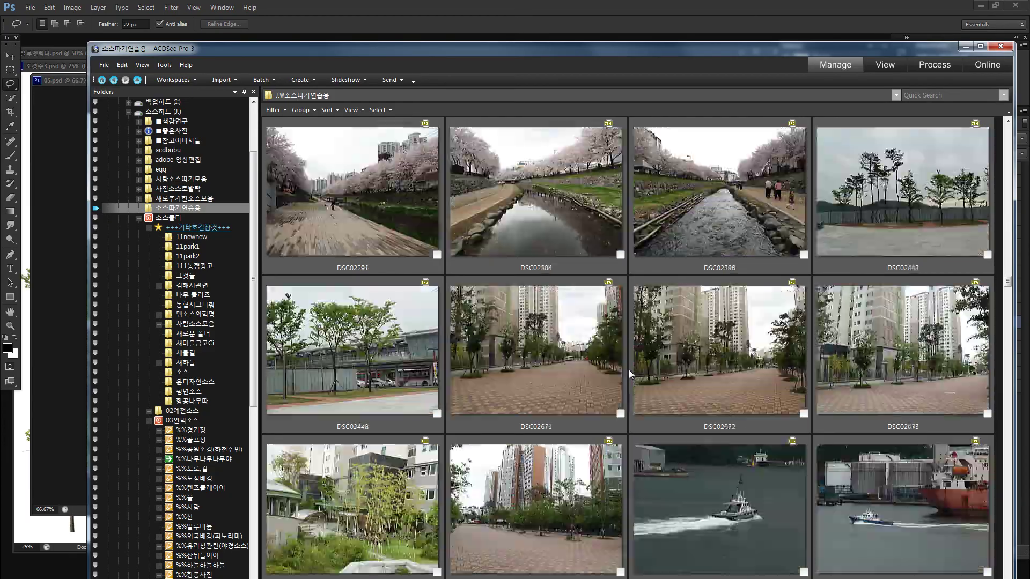
pyautogui.scroll(-3, 630, 370)
pyautogui.scroll(-3, 631, 369)
pyautogui.scroll(-3, 632, 368)
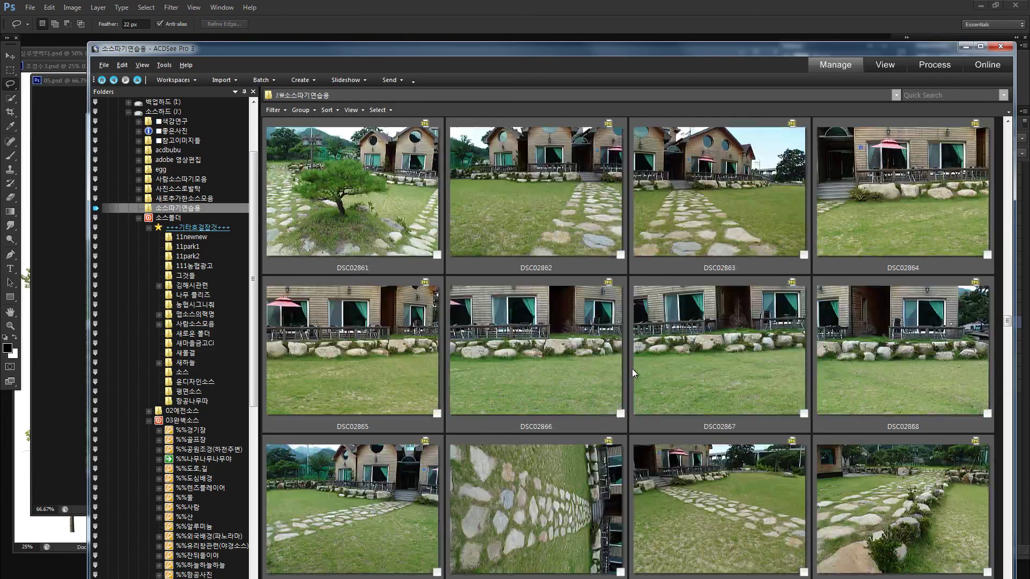
pyautogui.scroll(-3, 606, 359)
# Pick photo DSC02869 after first trying DSC02862.
pyautogui.click(580, 354)
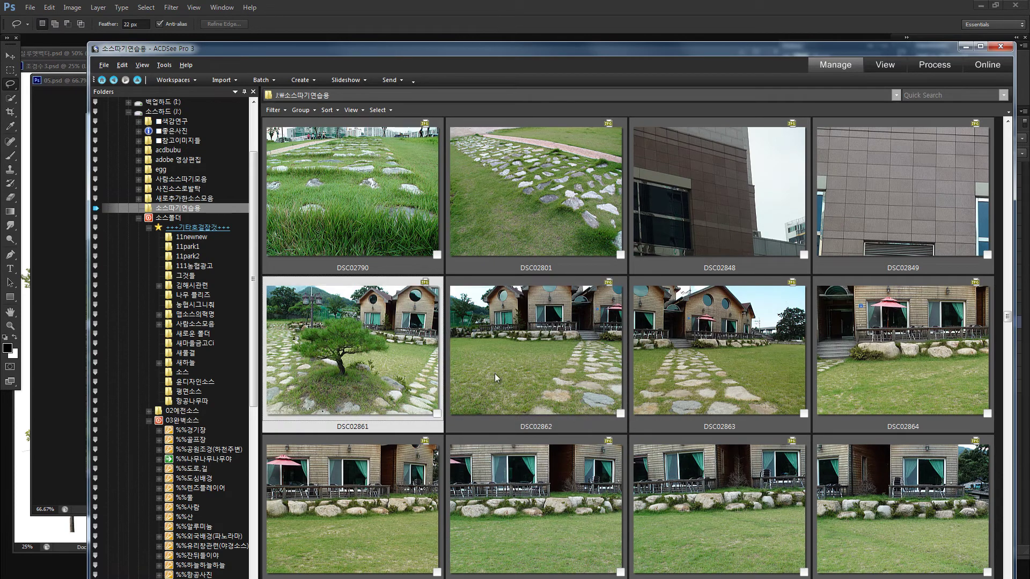
pyautogui.scroll(-2, 557, 379)
pyautogui.click(387, 383)
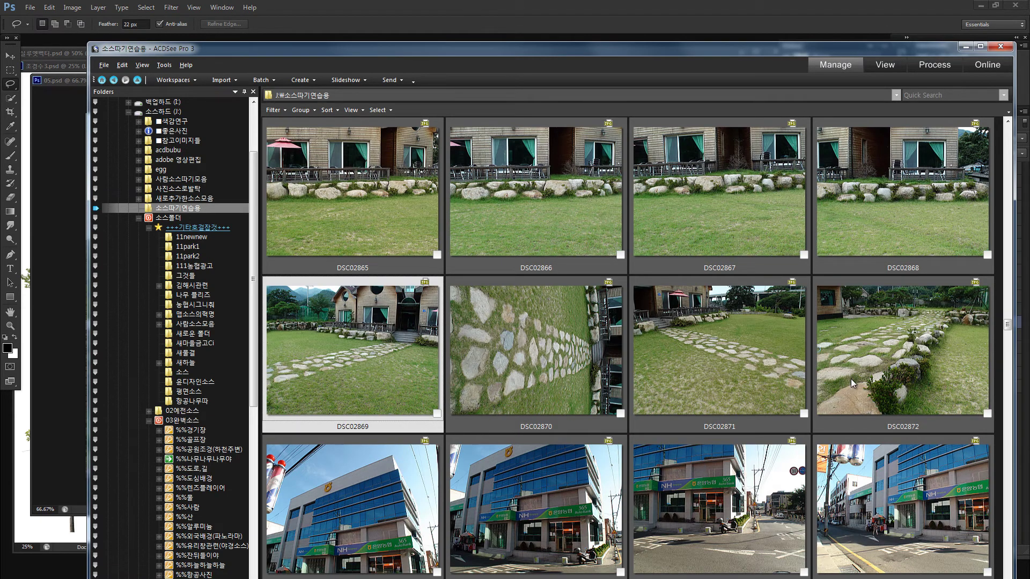
pyautogui.scroll(-1, 851, 379)
pyautogui.scroll(1, 847, 381)
# Open DSC02869 in Photoshop and lasso its stepping-stone path with a 5 px feather.
pyautogui.moveTo(346, 363); pyautogui.dragTo(88, 562)
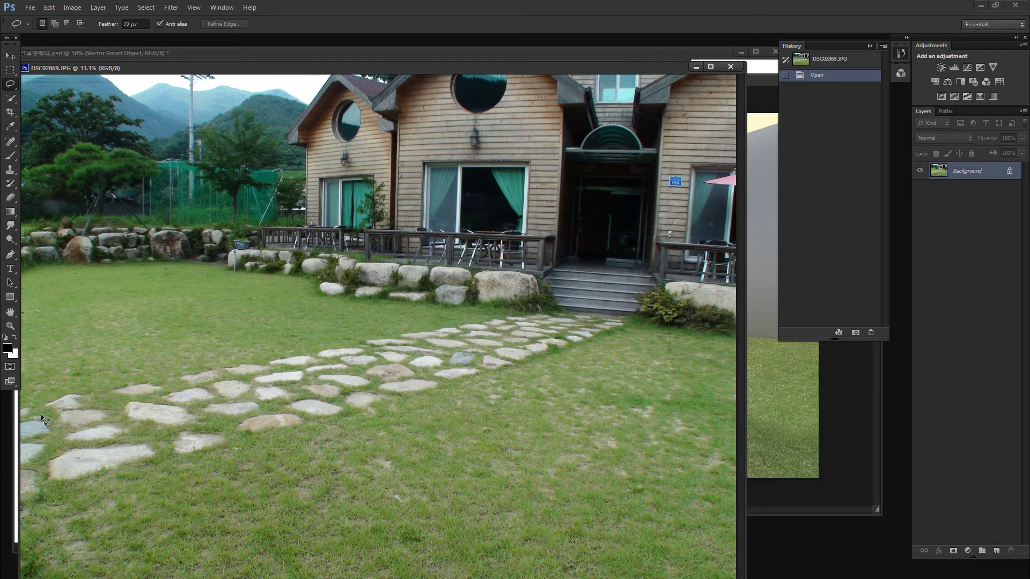
pyautogui.moveTo(41, 414); pyautogui.dragTo(29, 387)
pyautogui.press('Return')
pyautogui.write('5')
pyautogui.press('Return')
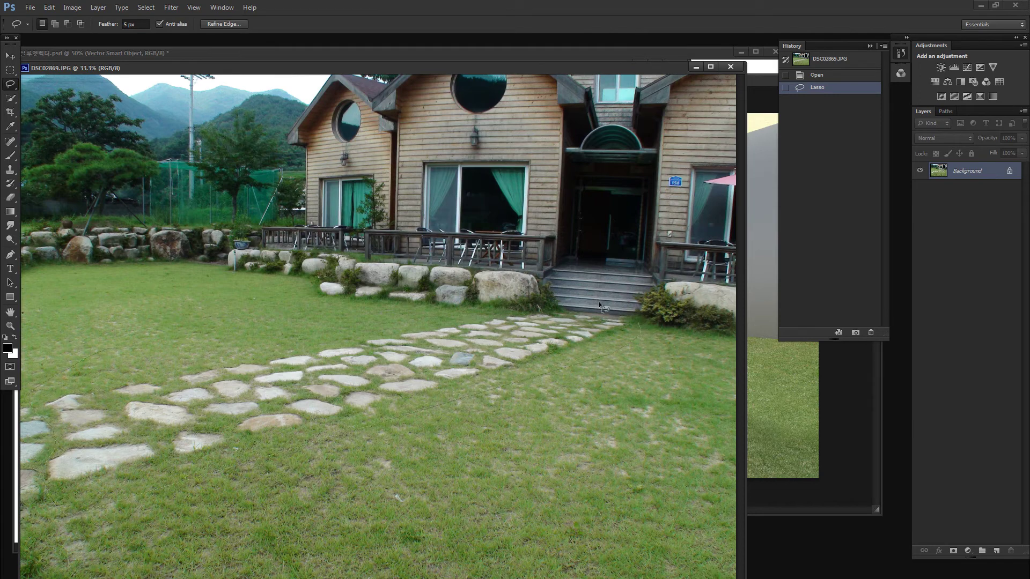
pyautogui.moveTo(598, 301); pyautogui.dragTo(359, 320)
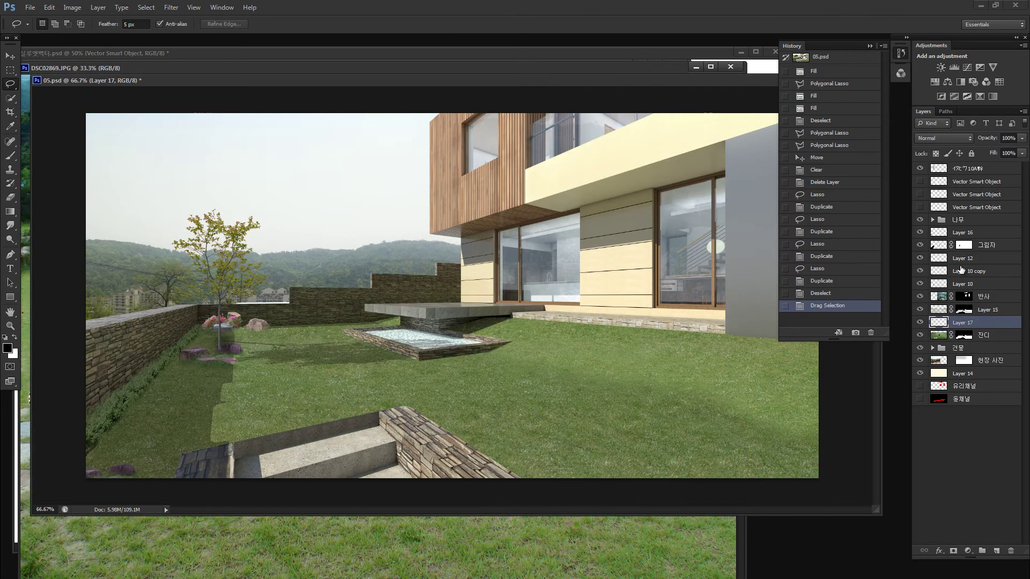
# Place the stone path layer above Layer 15 on the lawn, with an unlinked copy of the 잔디 mask.
pyautogui.moveTo(943, 322); pyautogui.dragTo(943, 305)
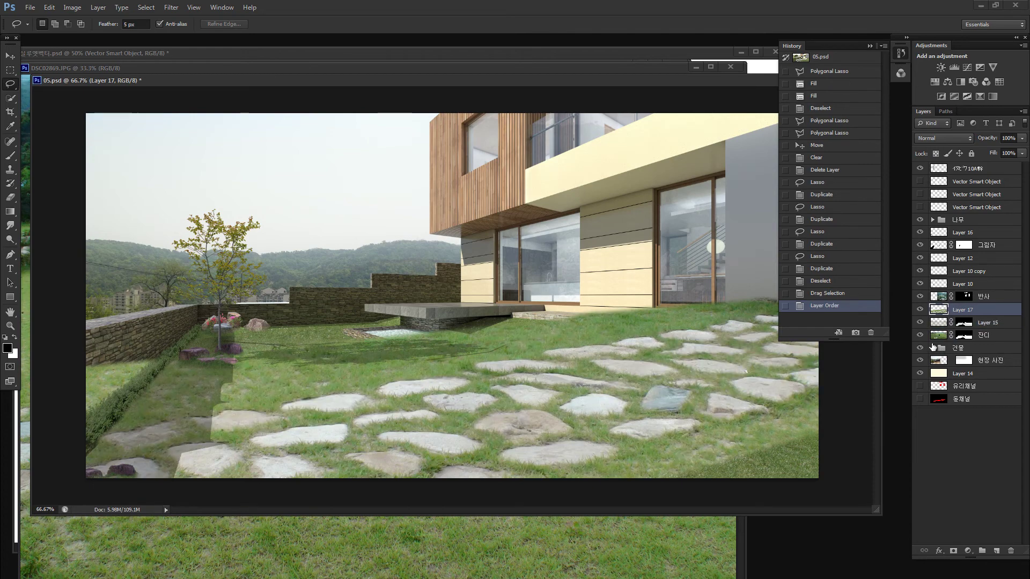
pyautogui.press('v')
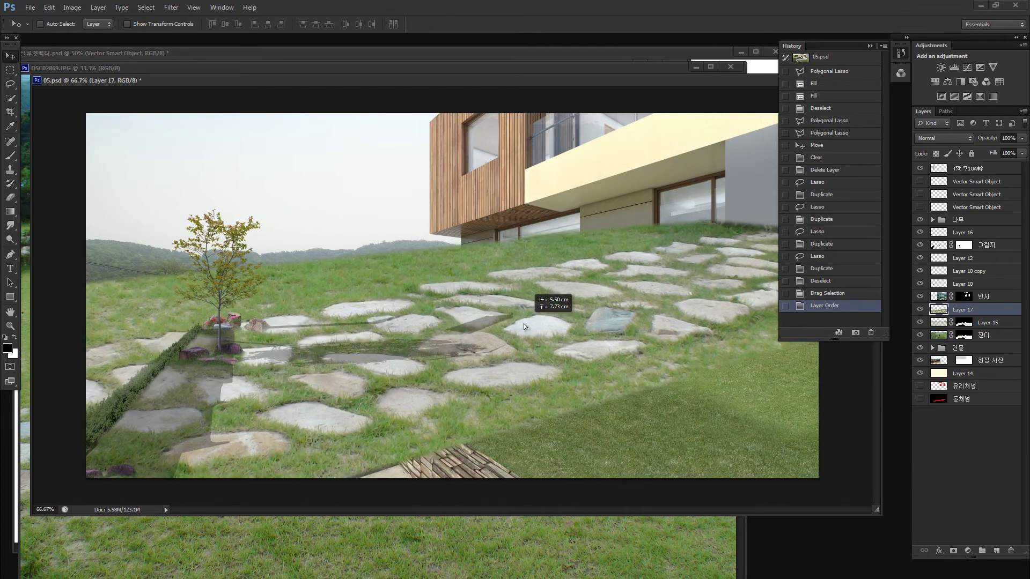
pyautogui.moveTo(560, 352); pyautogui.dragTo(496, 271)
pyautogui.moveTo(972, 337); pyautogui.dragTo(970, 307)
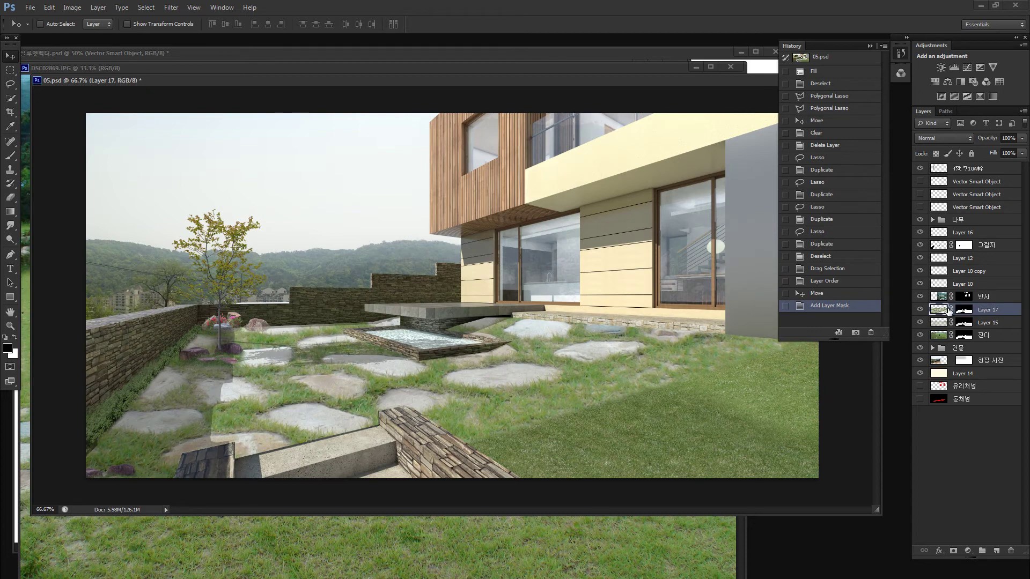
pyautogui.click(950, 310)
# Scale the stone path to about 61%, rotate it about 5.7°, and commit.
pyautogui.hotkey('ctrl', '-')
pyautogui.hotkey('ctrl', '-')
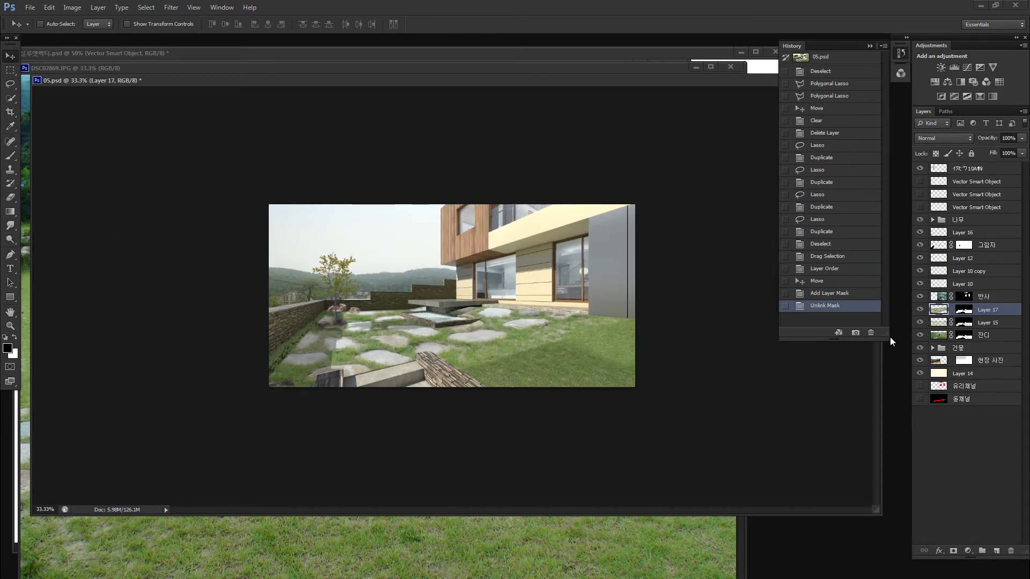
pyautogui.hotkey('ctrl', 't')
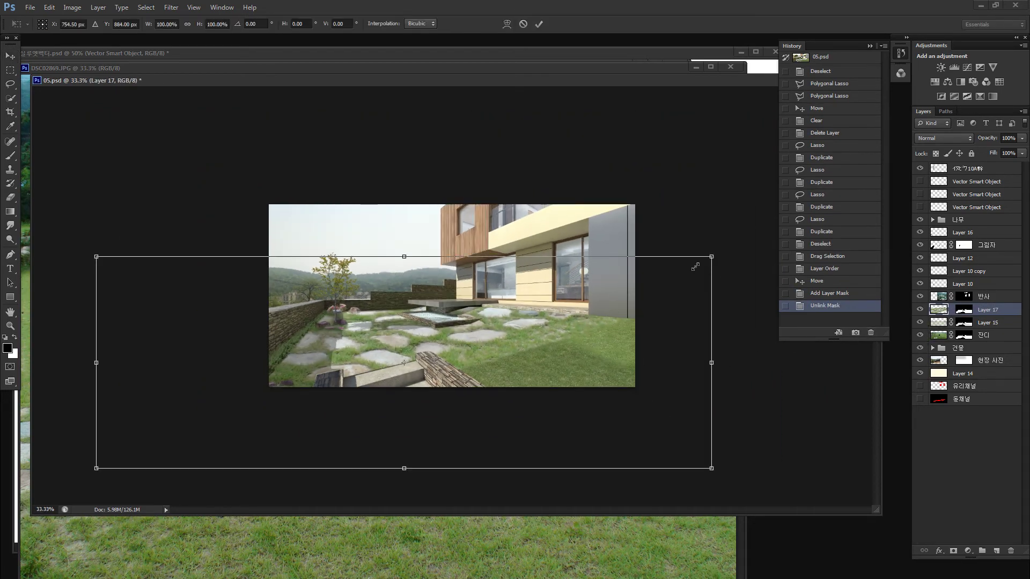
pyautogui.moveTo(695, 266); pyautogui.dragTo(457, 348)
pyautogui.moveTo(430, 392)
pyautogui.mouseDown()
pyautogui.moveTo(543, 345)
pyautogui.moveTo(561, 349)
pyautogui.mouseUp()
pyautogui.moveTo(650, 270); pyautogui.dragTo(660, 292)
pyautogui.moveTo(529, 360); pyautogui.dragTo(543, 366)
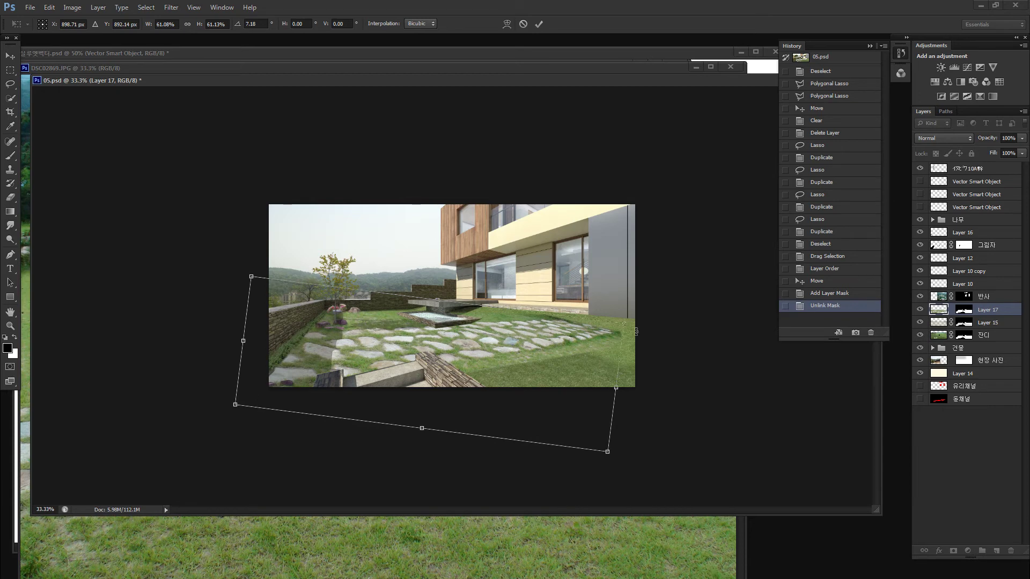
pyautogui.moveTo(653, 327); pyautogui.dragTo(652, 320)
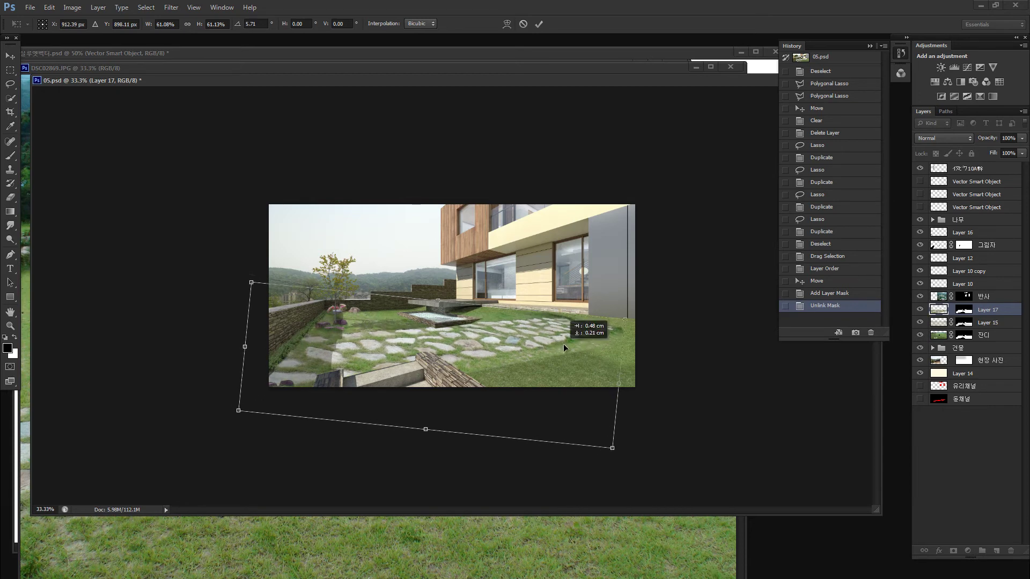
pyautogui.moveTo(556, 376); pyautogui.dragTo(565, 372)
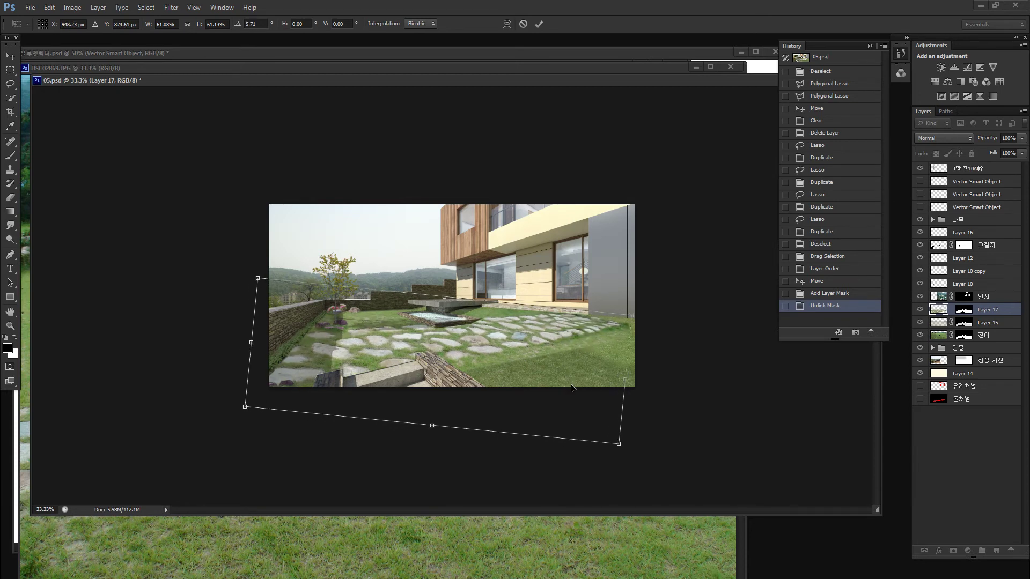
pyautogui.press('Return')
# Show the stone path layer alone with its mask disabled, zoom in, and set lasso feather to 3 px.
pyautogui.press('z')
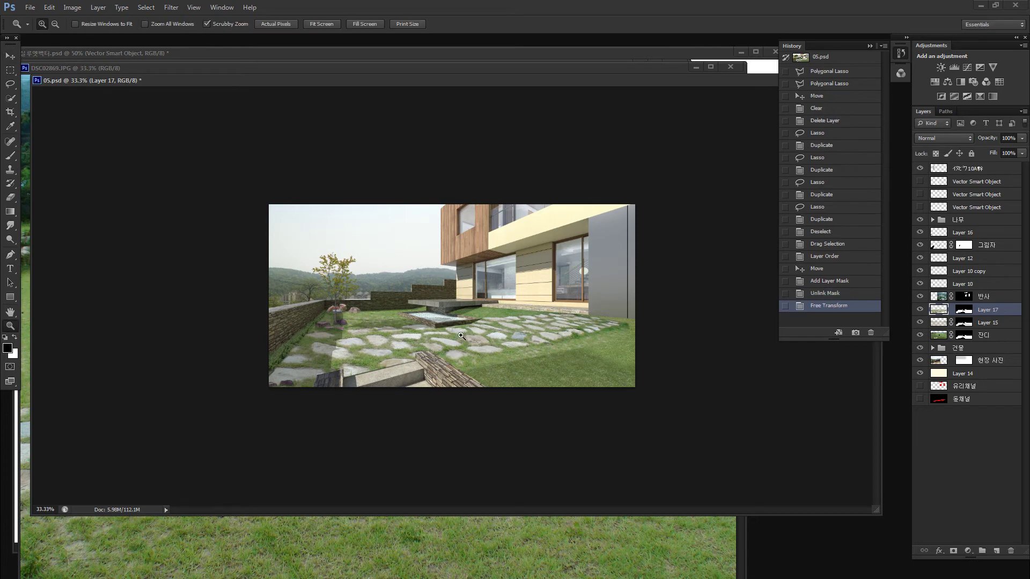
pyautogui.keyDown('alt'); pyautogui.click(919, 309); pyautogui.keyUp('alt')
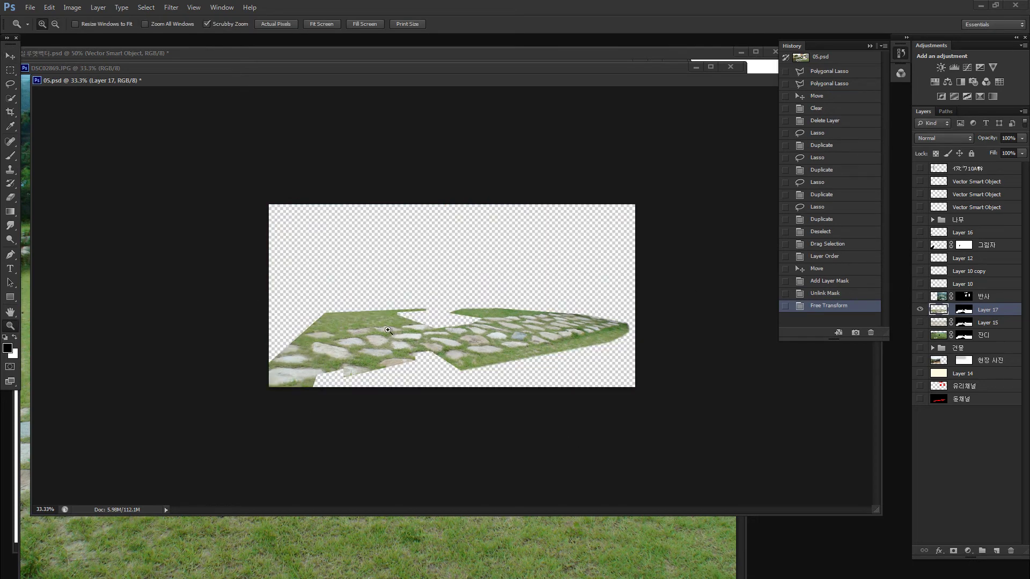
pyautogui.keyDown('shift'); pyautogui.click(968, 309); pyautogui.keyUp('shift')
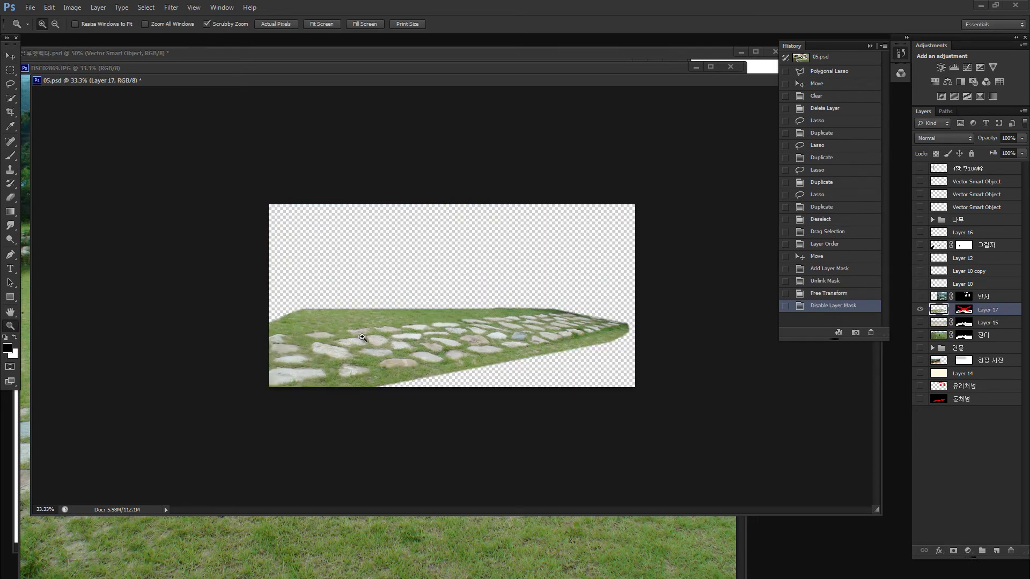
pyautogui.moveTo(362, 337); pyautogui.dragTo(375, 334)
pyautogui.press('l')
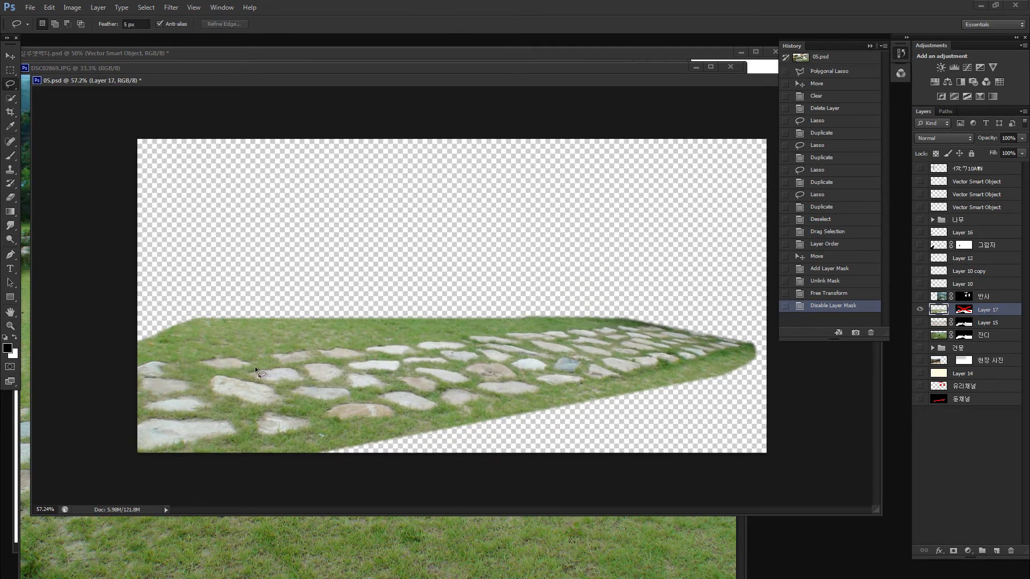
pyautogui.write('3')
# Copy a narrow strip of stones to a new masked layer and delete the old wide path layer.
pyautogui.moveTo(251, 365); pyautogui.dragTo(253, 364)
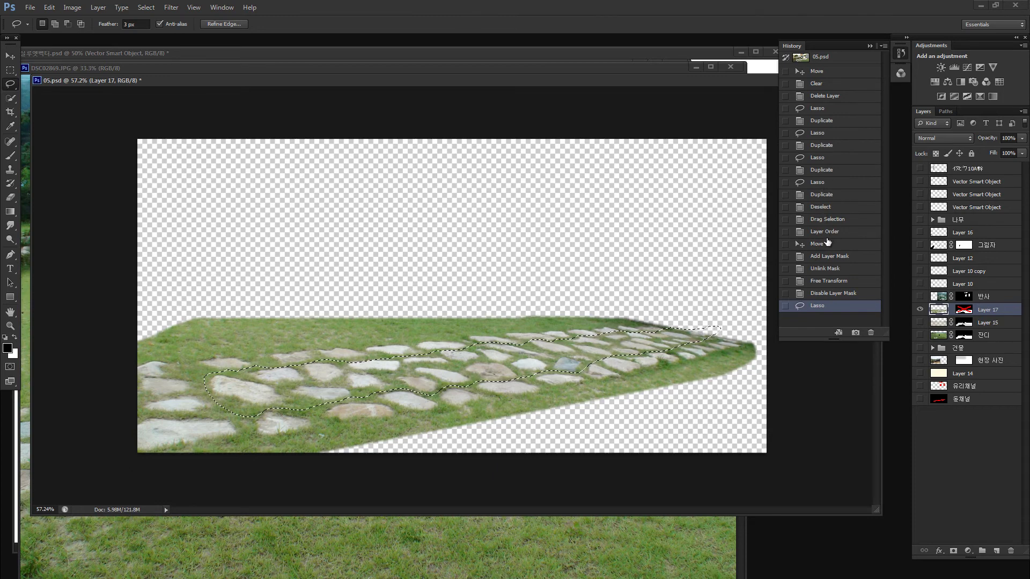
pyautogui.hotkey('ctrl', 'j')
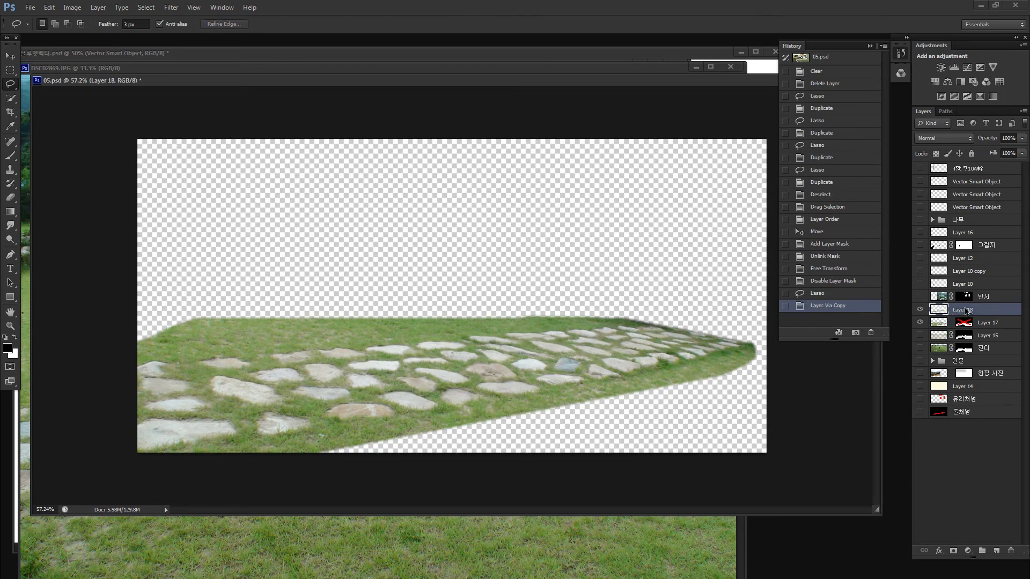
pyautogui.moveTo(964, 322); pyautogui.dragTo(939, 309)
pyautogui.press('Delete')
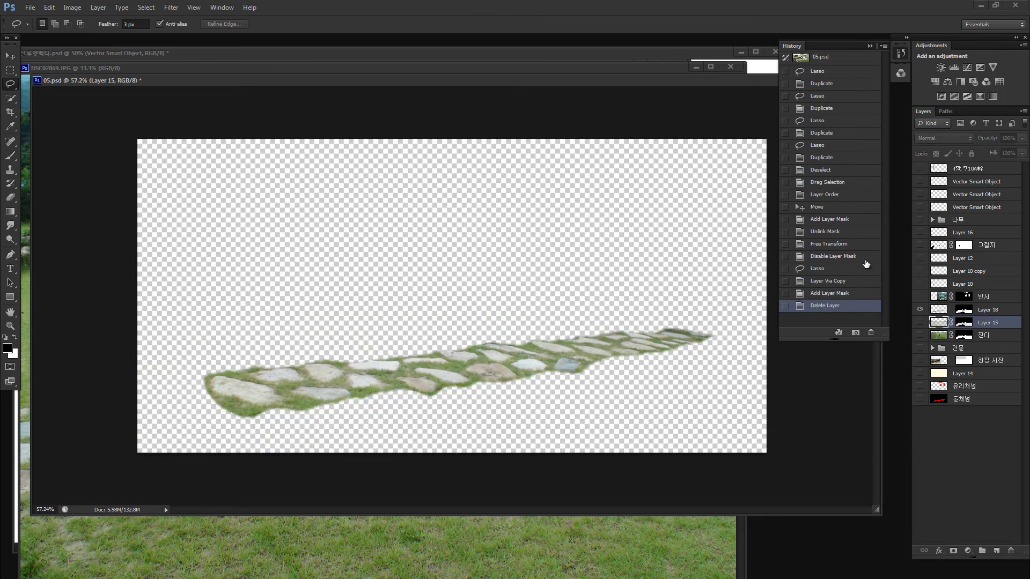
# Make all layers visible again, then hide the white people silhouettes.
pyautogui.rightClick(919, 311)
pyautogui.click(925, 311)
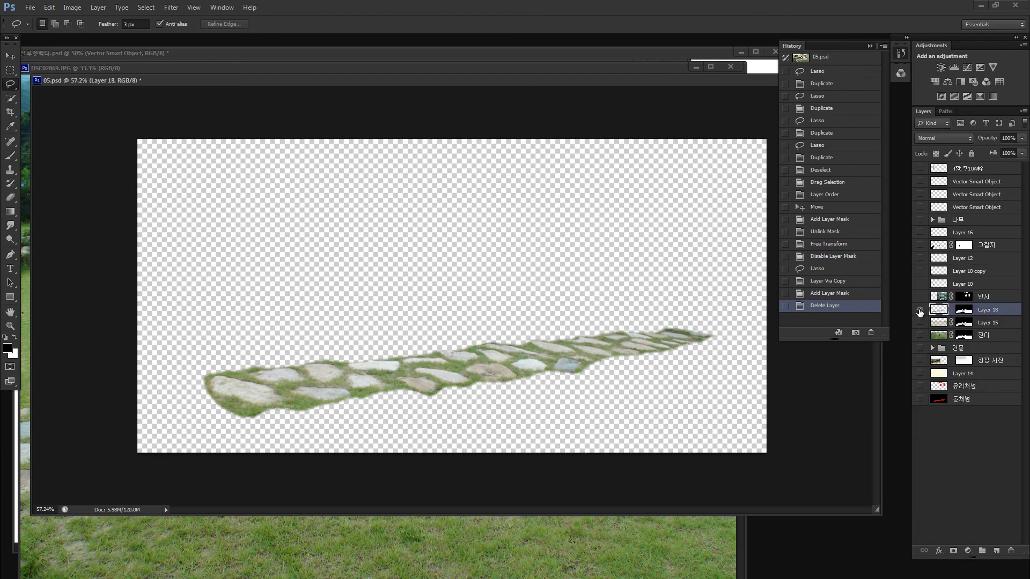
pyautogui.rightClick(919, 311)
pyautogui.click(943, 324)
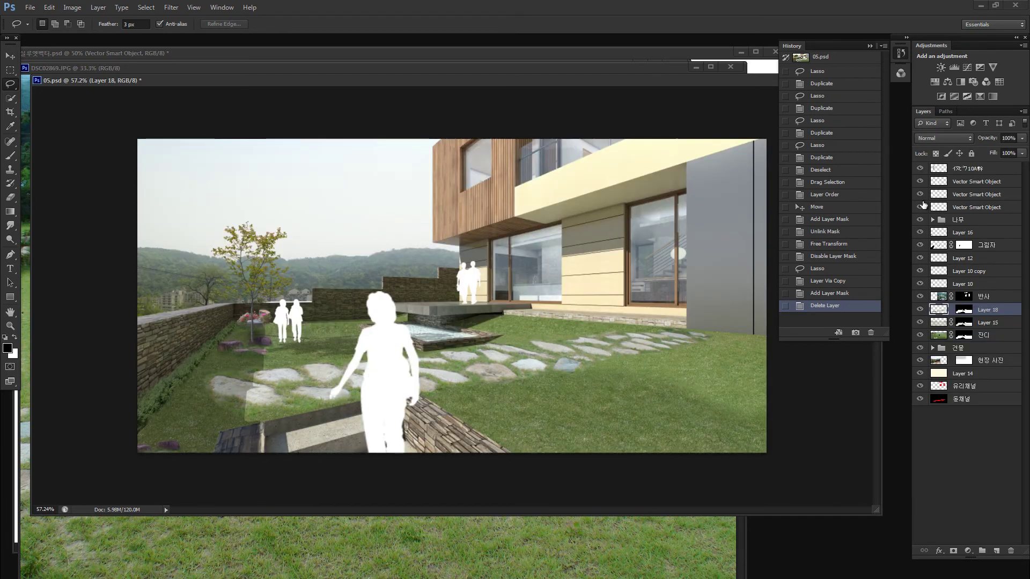
pyautogui.moveTo(920, 207); pyautogui.dragTo(919, 181)
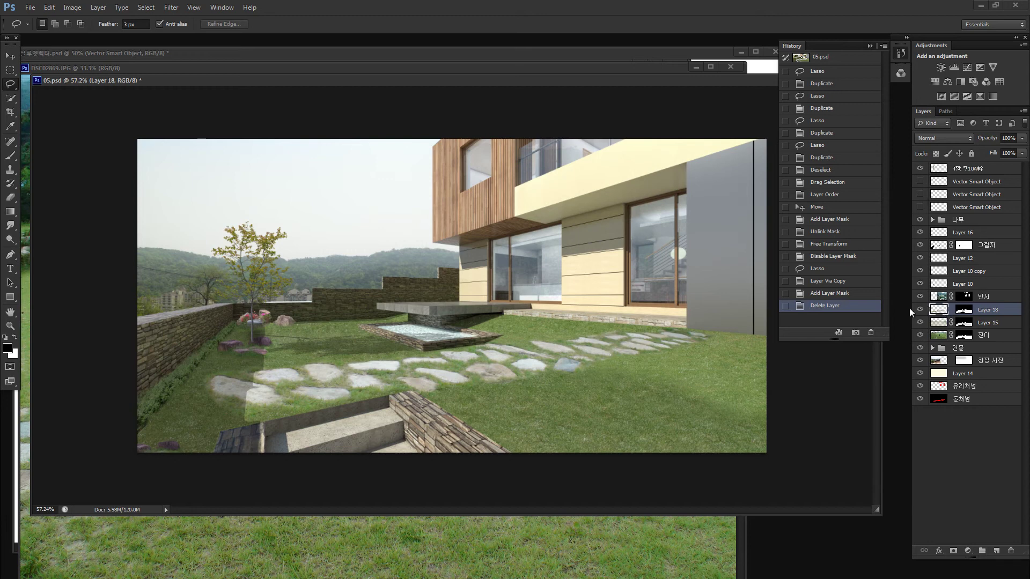
# Nudge and skew the stepping-stone path layer so its left edge tilts upward.
pyautogui.hotkey('ctrl', 't')
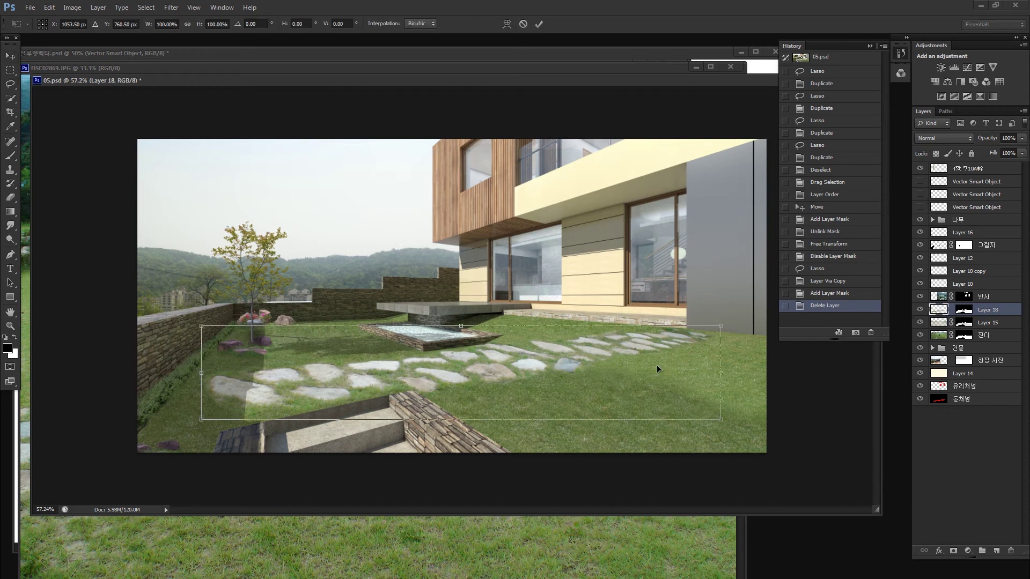
pyautogui.moveTo(654, 366); pyautogui.dragTo(659, 362)
pyautogui.moveTo(209, 419)
pyautogui.mouseDown()
pyautogui.moveTo(209, 358)
pyautogui.moveTo(250, 368)
pyautogui.mouseUp()
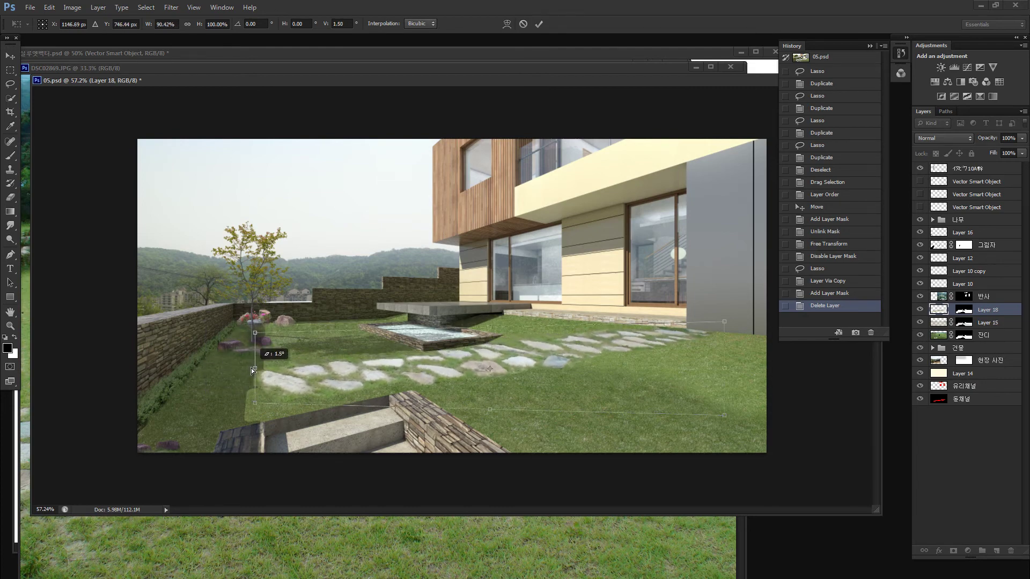
pyautogui.moveTo(250, 368); pyautogui.dragTo(265, 339)
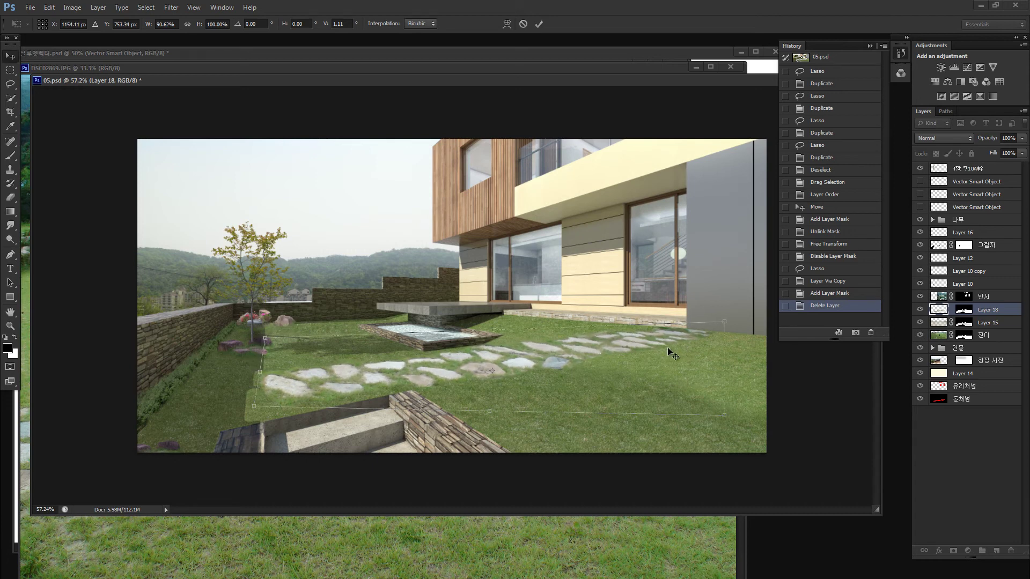
pyautogui.press('Return')
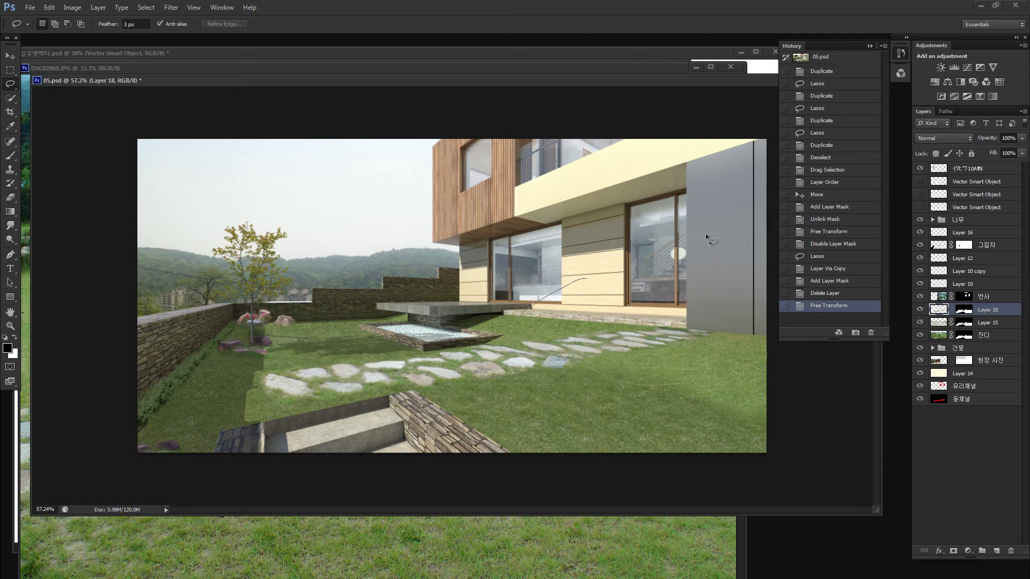
# Lasso the path's far end and rotate those stones toward the house terrace.
pyautogui.moveTo(706, 233); pyautogui.dragTo(653, 347)
pyautogui.hotkey('ctrl', 't')
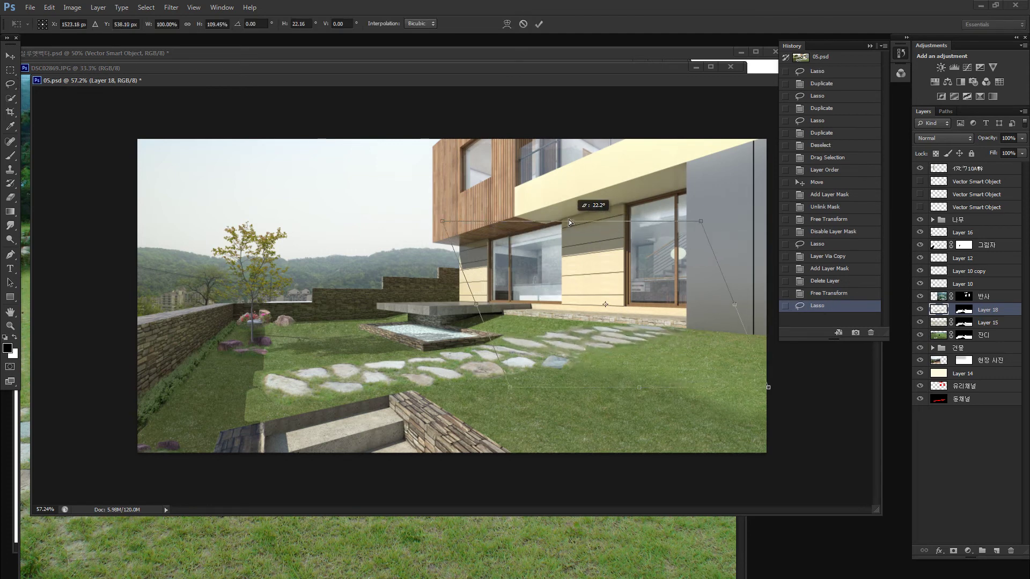
pyautogui.moveTo(638, 314); pyautogui.dragTo(558, 352)
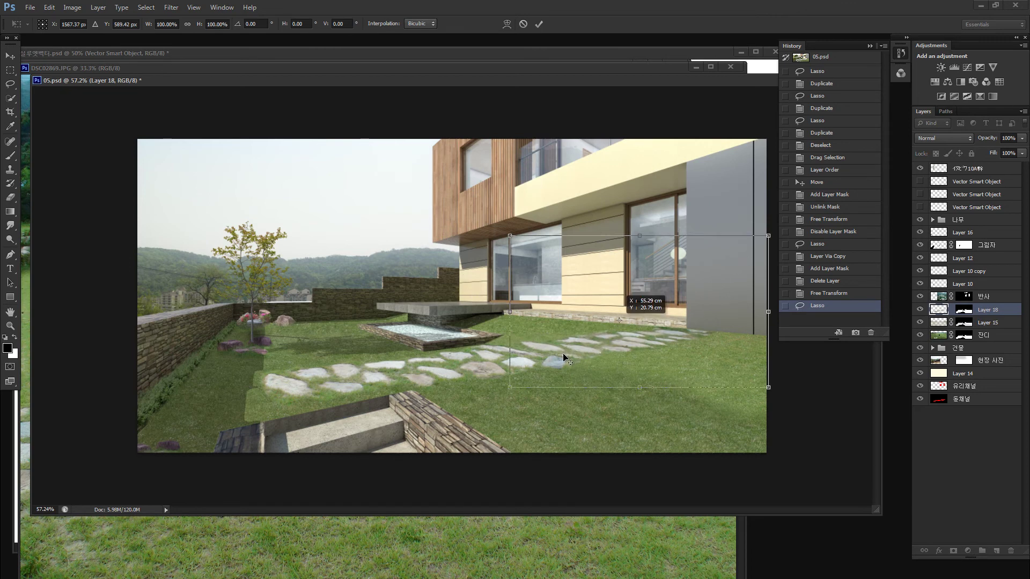
pyautogui.moveTo(736, 444); pyautogui.dragTo(743, 388)
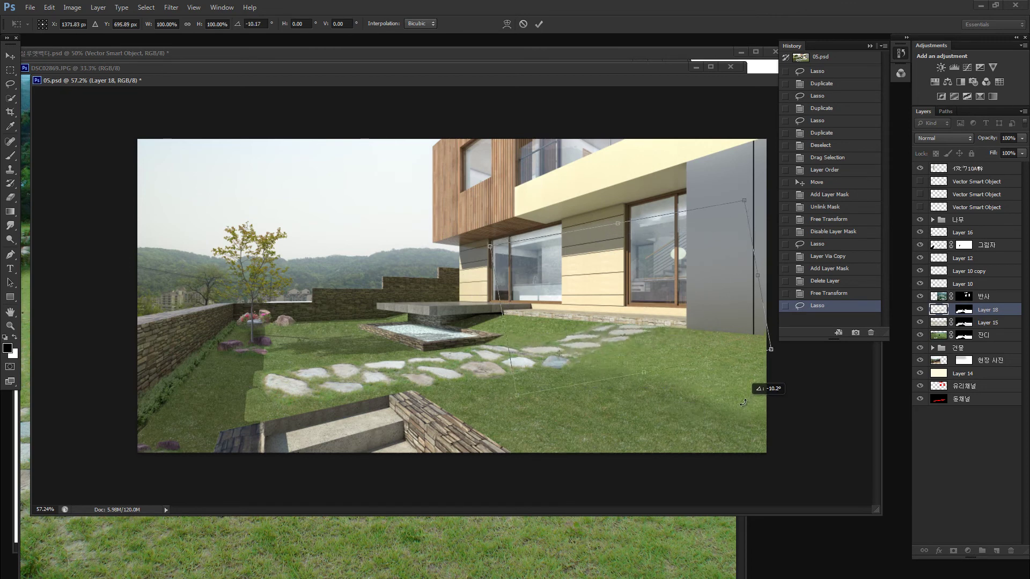
pyautogui.press('Return')
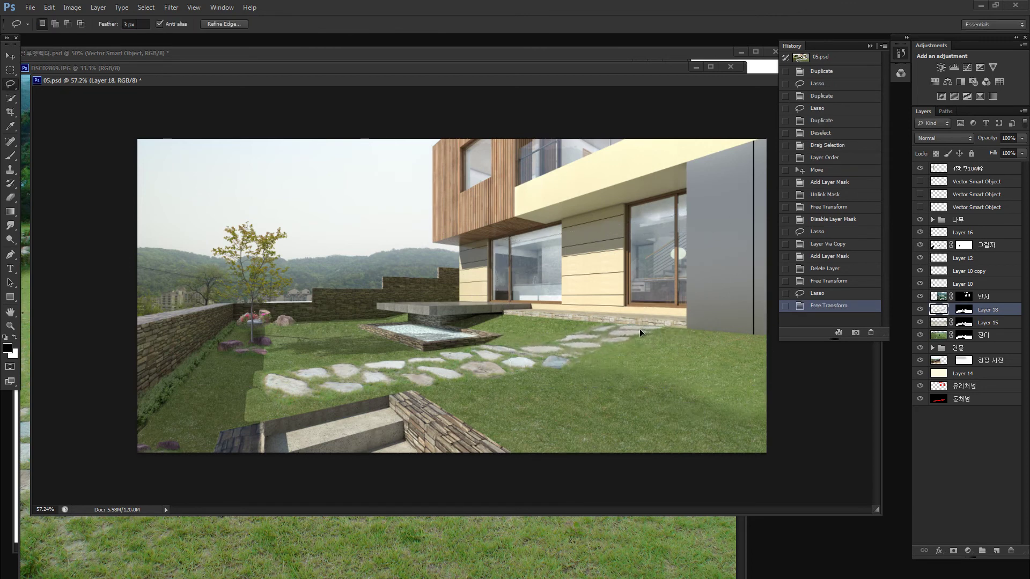
# Shrink the far stones, shift them toward the terrace, and zoom in there.
pyautogui.hotkey('ctrl', 't')
pyautogui.moveTo(711, 310); pyautogui.dragTo(688, 318)
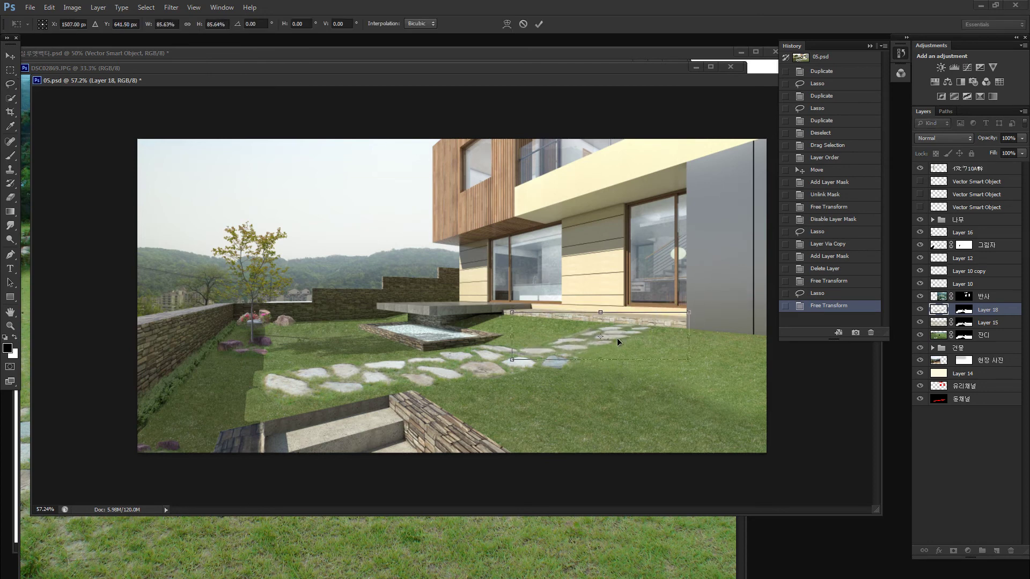
pyautogui.press('Return')
pyautogui.moveTo(595, 336)
pyautogui.mouseDown()
pyautogui.moveTo(672, 314)
pyautogui.moveTo(611, 318)
pyautogui.mouseUp()
pyautogui.press('z')
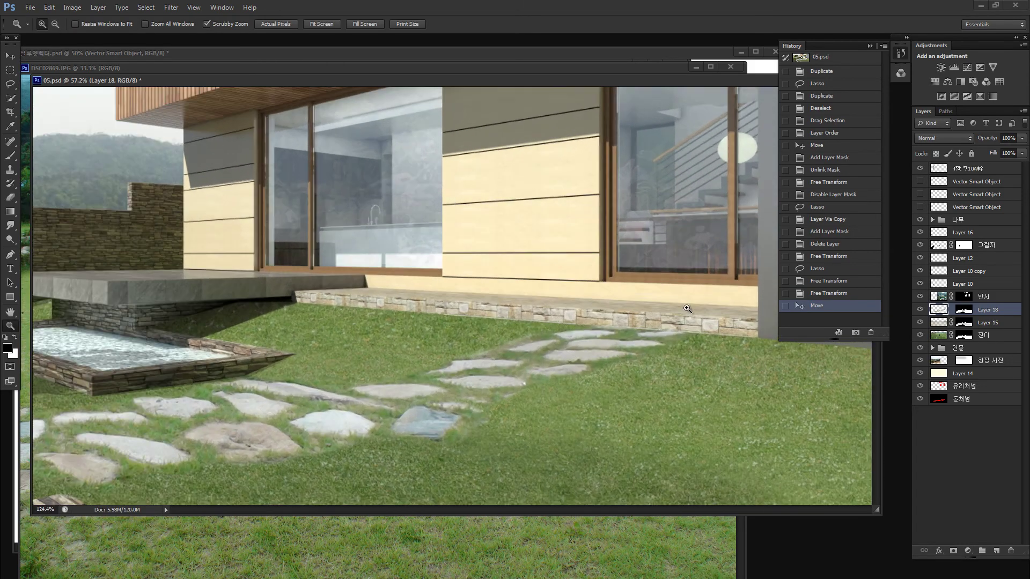
# Delete stray stones at the path's far end using a 2 px feathered lasso.
pyautogui.press('l')
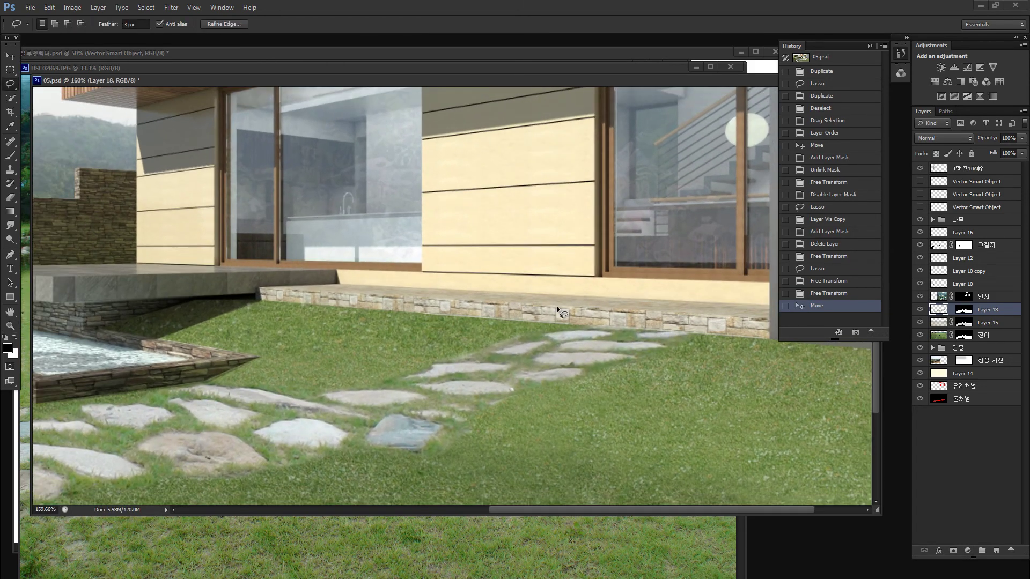
pyautogui.write('2')
pyautogui.press('Return')
pyautogui.moveTo(674, 346); pyautogui.dragTo(702, 281)
pyautogui.press('Delete')
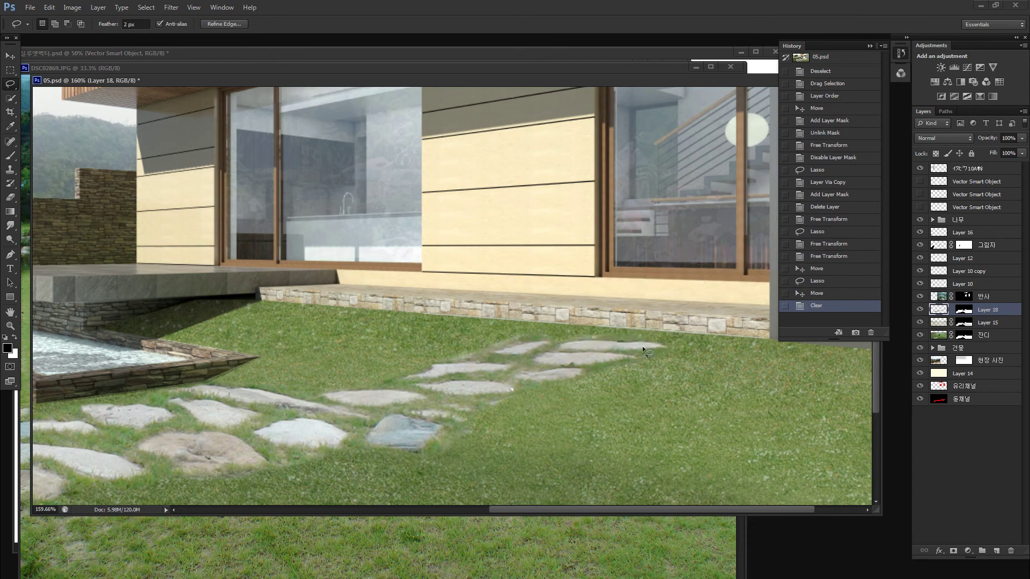
# Softly erase the path's hard edges so they blend into the grass.
pyautogui.press('e')
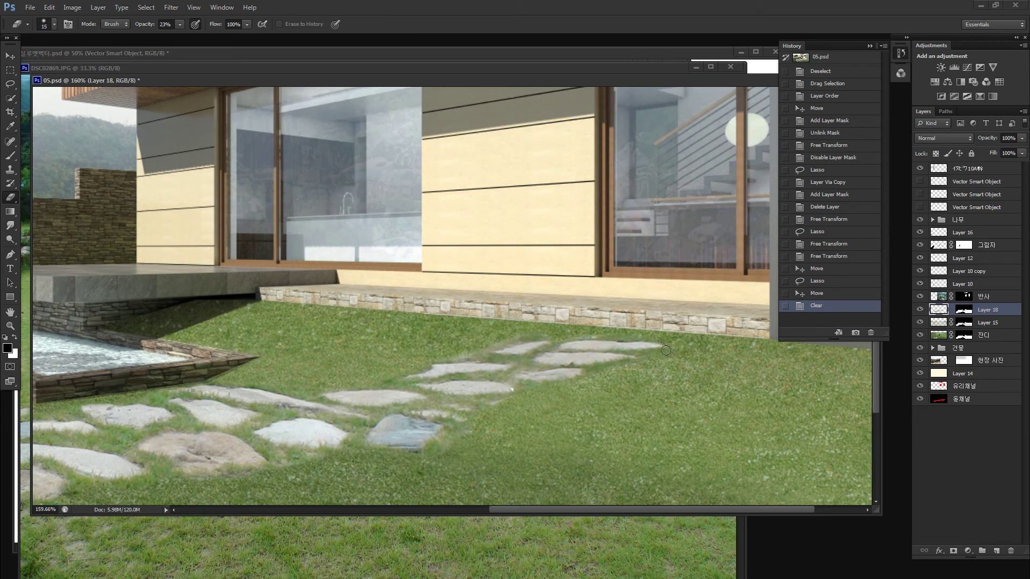
pyautogui.click(411, 442)
pyautogui.click(412, 443)
pyautogui.click(412, 442)
pyautogui.hscroll(-3, 397, 442)
pyautogui.scroll(-1, 397, 441)
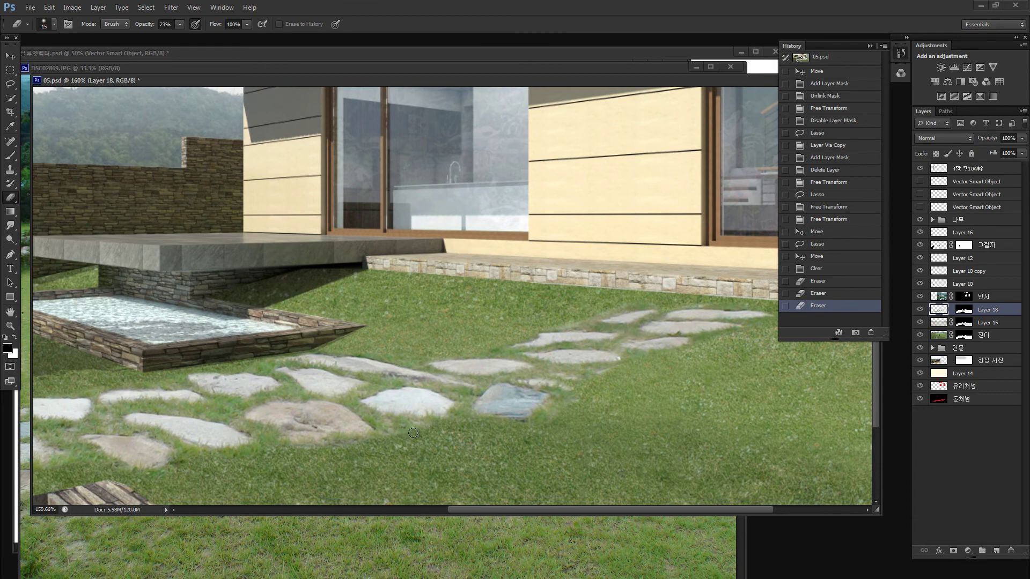
pyautogui.click(401, 389)
pyautogui.click(402, 389)
pyautogui.click(401, 389)
pyautogui.click(401, 389)
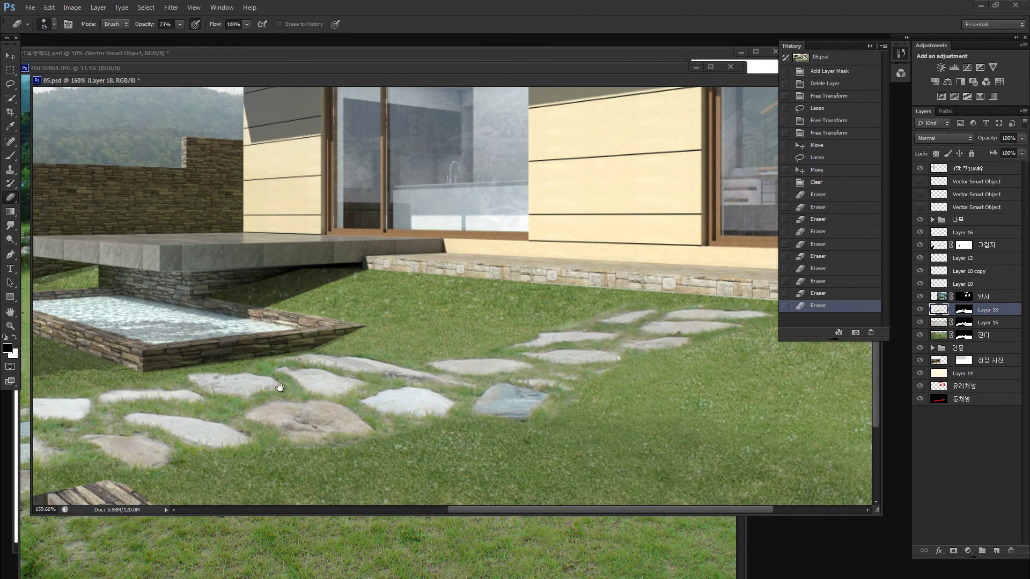
pyautogui.hscroll(-4, 322, 413)
pyautogui.scroll(-1, 321, 413)
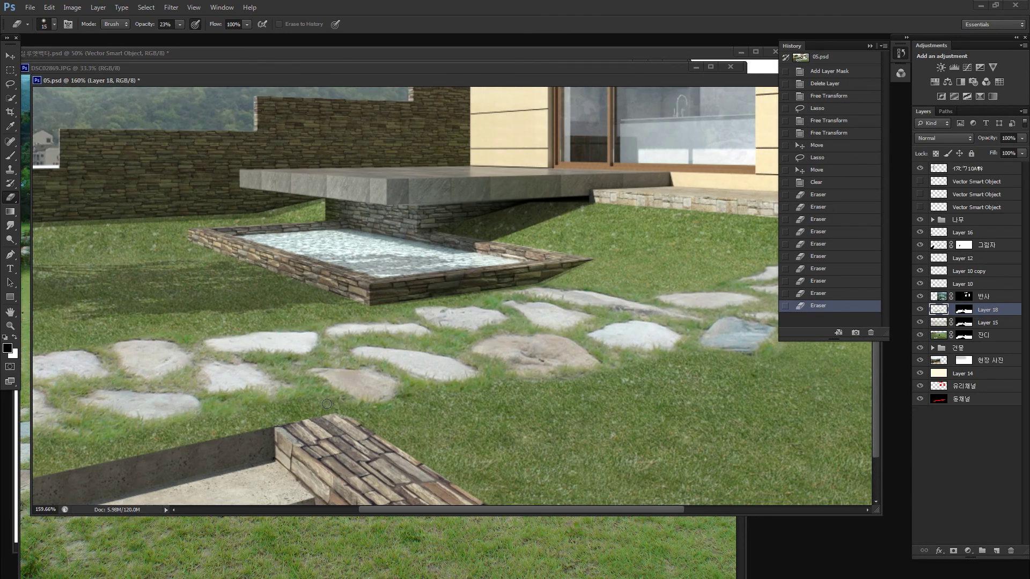
pyautogui.click(402, 402)
pyautogui.click(402, 402)
pyautogui.click(402, 402)
pyautogui.click(402, 402)
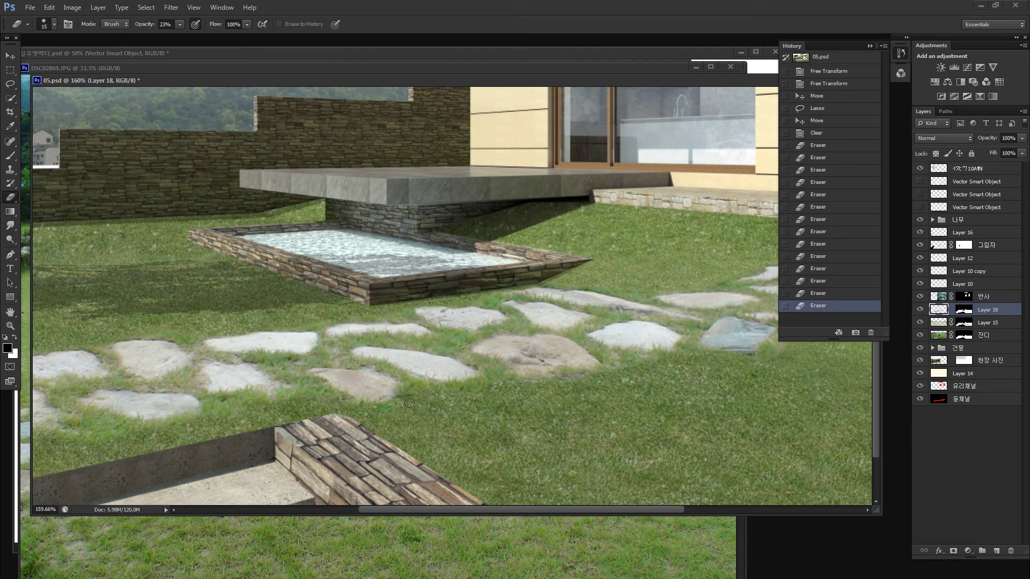
pyautogui.click(388, 425)
pyautogui.click(388, 425)
pyautogui.click(388, 426)
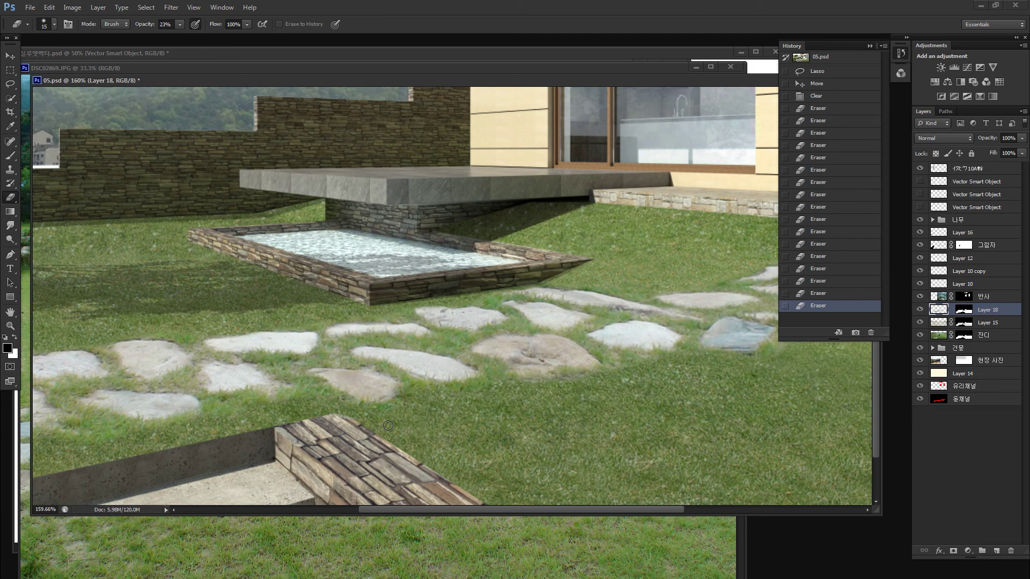
# Erase grass edges near the steps with a larger brush, then pan toward the house.
pyautogui.hscroll(-6, 263, 322)
pyautogui.scroll(-1, 241, 349)
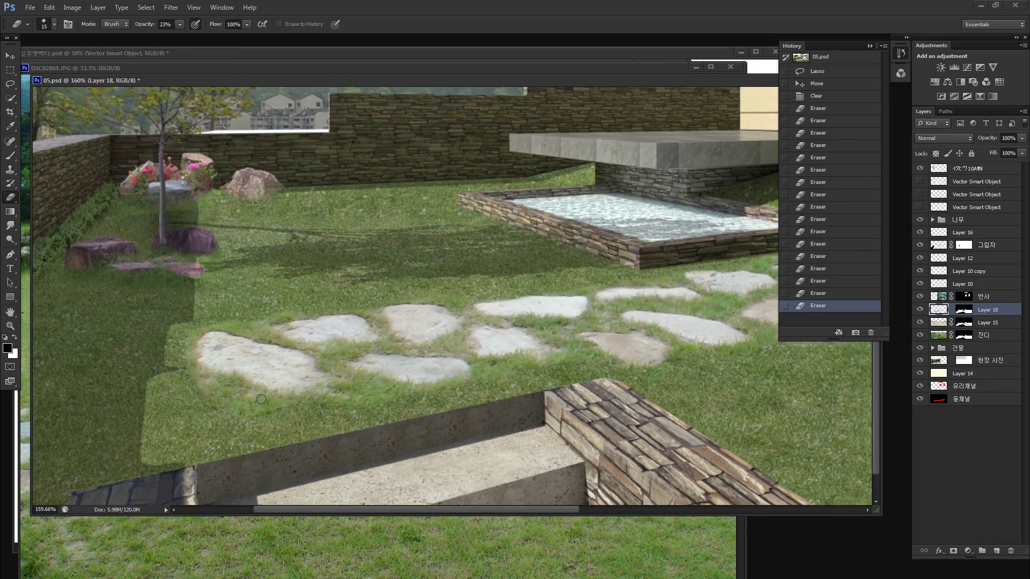
pyautogui.click(193, 390)
pyautogui.press(']')
pyautogui.press(']')
pyautogui.press(']')
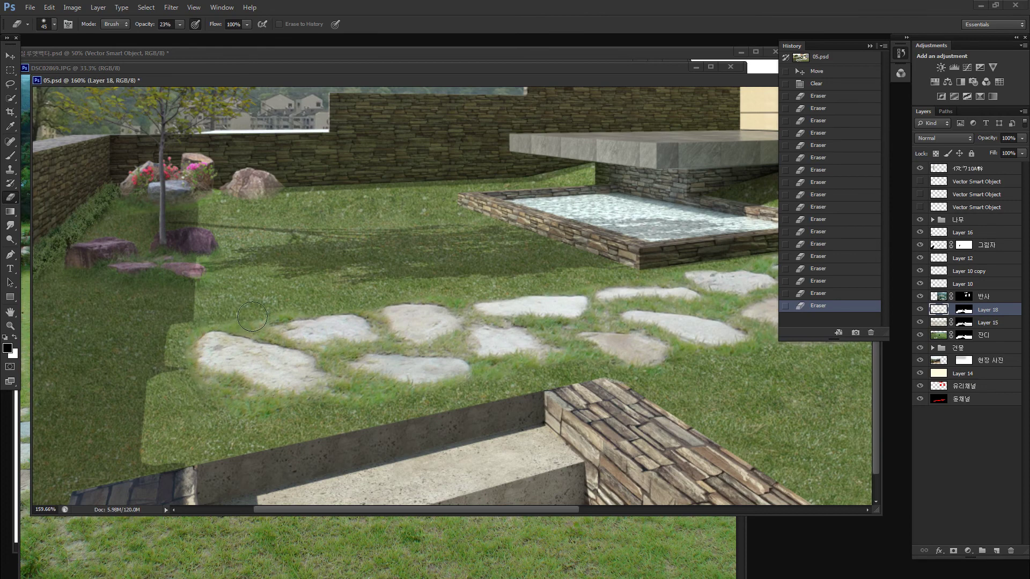
pyautogui.moveTo(274, 311); pyautogui.dragTo(376, 300)
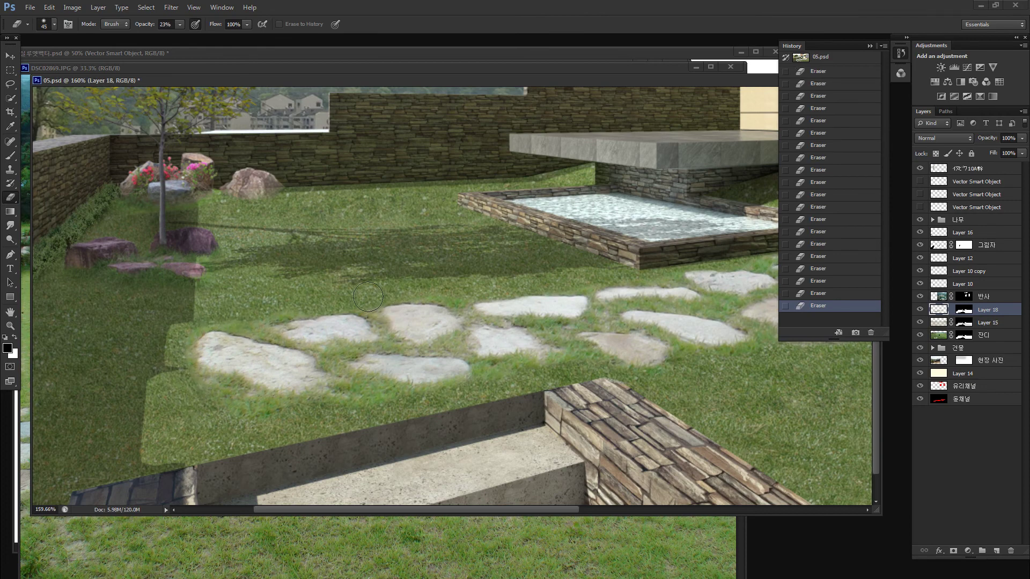
pyautogui.click(524, 375)
pyautogui.moveTo(465, 298); pyautogui.dragTo(149, 322)
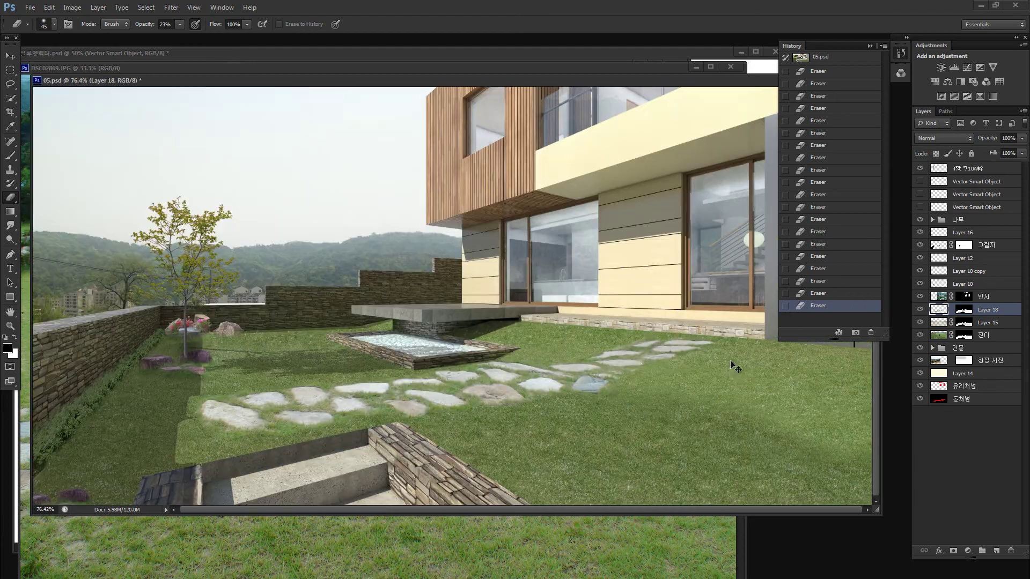
# Darken the stone lawn layer with Brightness/Contrast at −15 brightness, +7 contrast.
pyautogui.hotkey('ctrl', '-')
pyautogui.hotkey('ctrl', '-')
pyautogui.hotkey('alt', 'i')
pyautogui.press('a')
pyautogui.press('c')
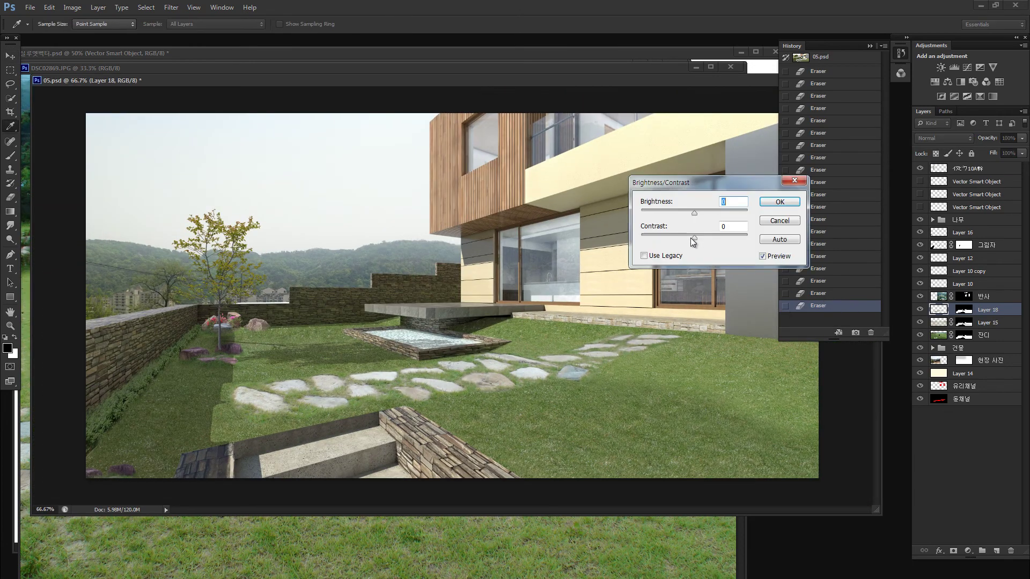
pyautogui.moveTo(688, 211); pyautogui.dragTo(697, 238)
pyautogui.click(781, 204)
# Lasso the lawn near the house and raise its brightness.
pyautogui.press('l')
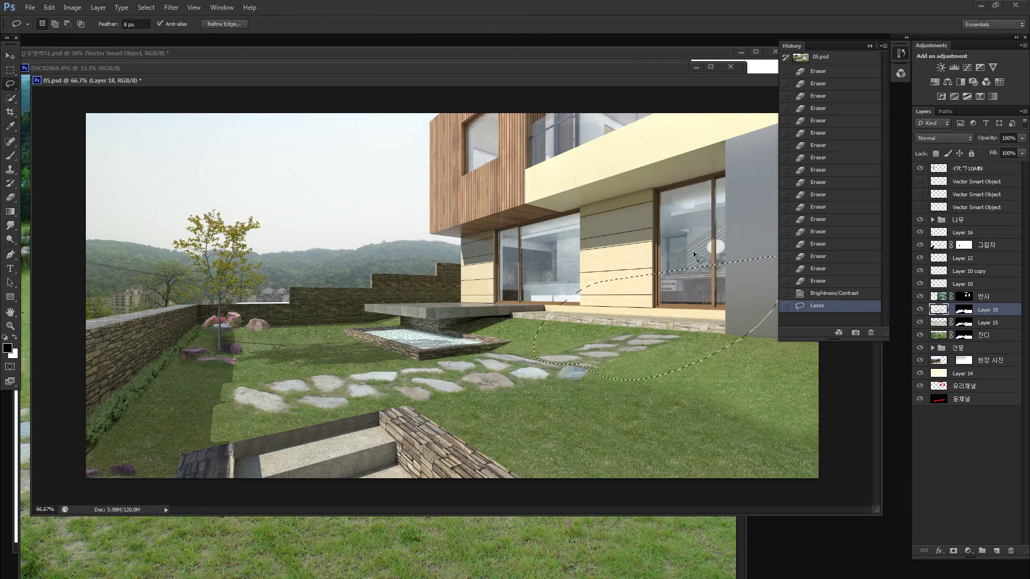
pyautogui.moveTo(724, 322); pyautogui.dragTo(677, 275)
pyautogui.hotkey('ctrl', 'alt', 'b')
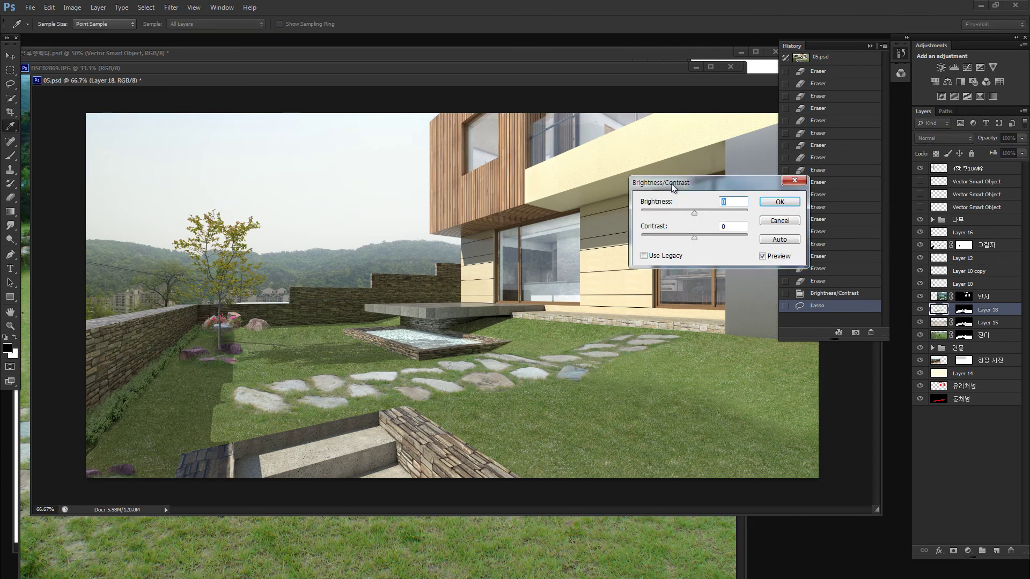
pyautogui.click(700, 213)
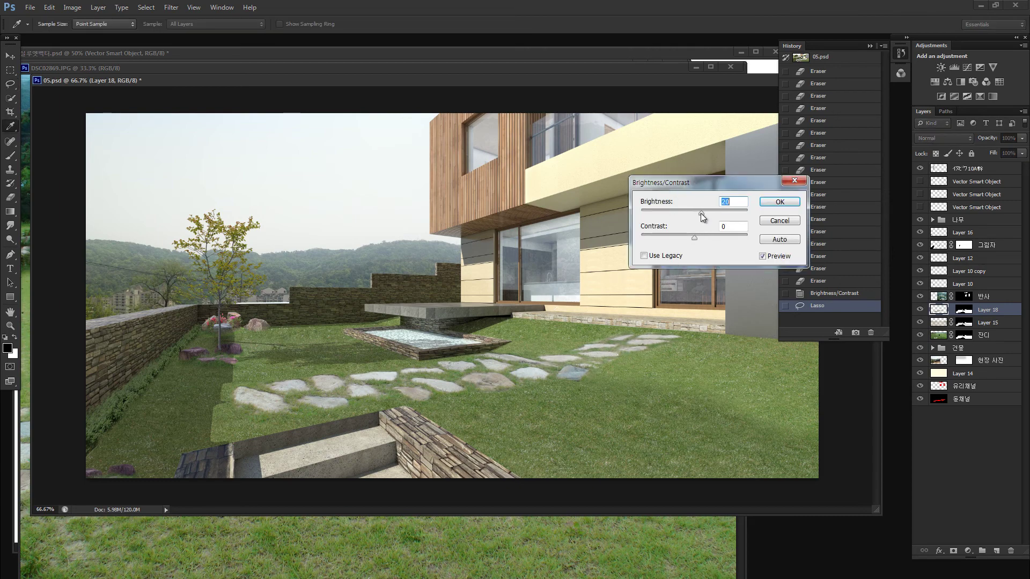
pyautogui.click(780, 202)
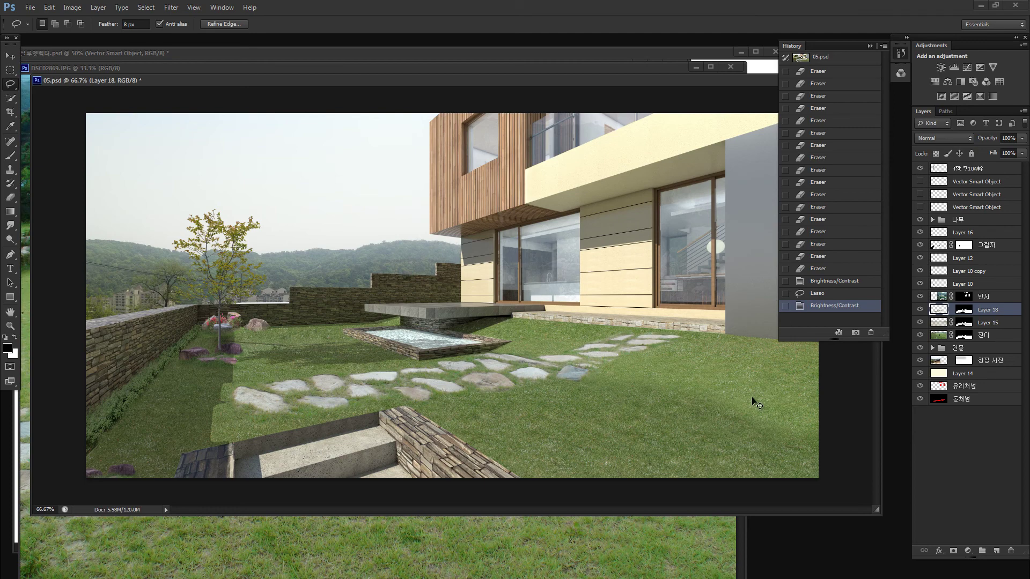
# Deselect, erase along the lawn beside the stepping stones, and zoom out.
pyautogui.hotkey('ctrl', 'd')
pyautogui.press('e')
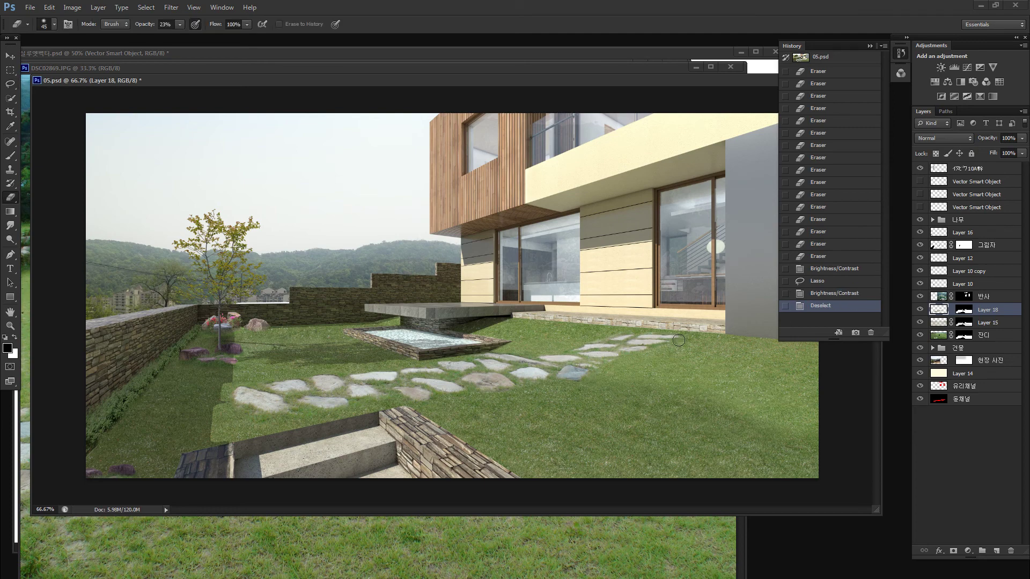
pyautogui.moveTo(678, 340)
pyautogui.mouseDown()
pyautogui.moveTo(616, 328)
pyautogui.moveTo(732, 320)
pyautogui.mouseUp()
pyautogui.hotkey('ctrl', '-')
pyautogui.hotkey('ctrl', '-')
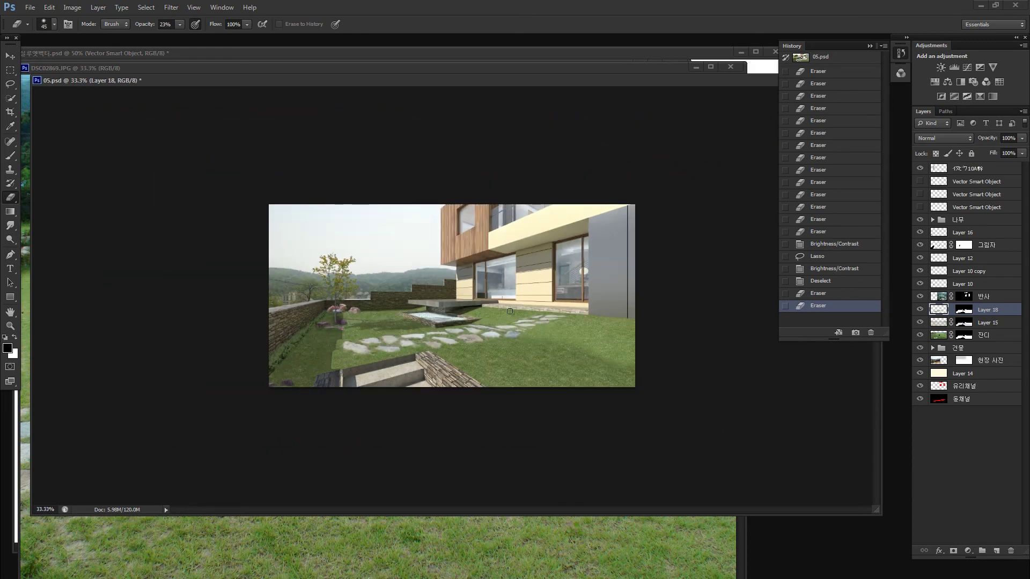
# Lasso a cluster of left stepping stones and duplicate the copy leftward.
pyautogui.press('z')
pyautogui.moveTo(378, 343)
pyautogui.mouseDown()
pyautogui.moveTo(387, 325)
pyautogui.moveTo(375, 326)
pyautogui.mouseUp()
pyautogui.press('l')
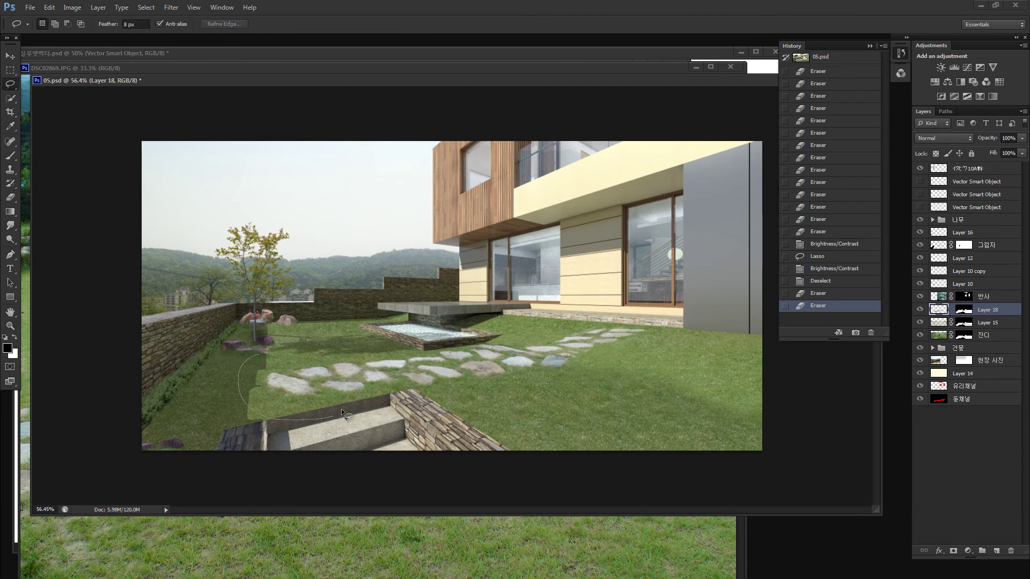
pyautogui.moveTo(345, 376); pyautogui.dragTo(263, 355)
pyautogui.moveTo(338, 384); pyautogui.dragTo(250, 379)
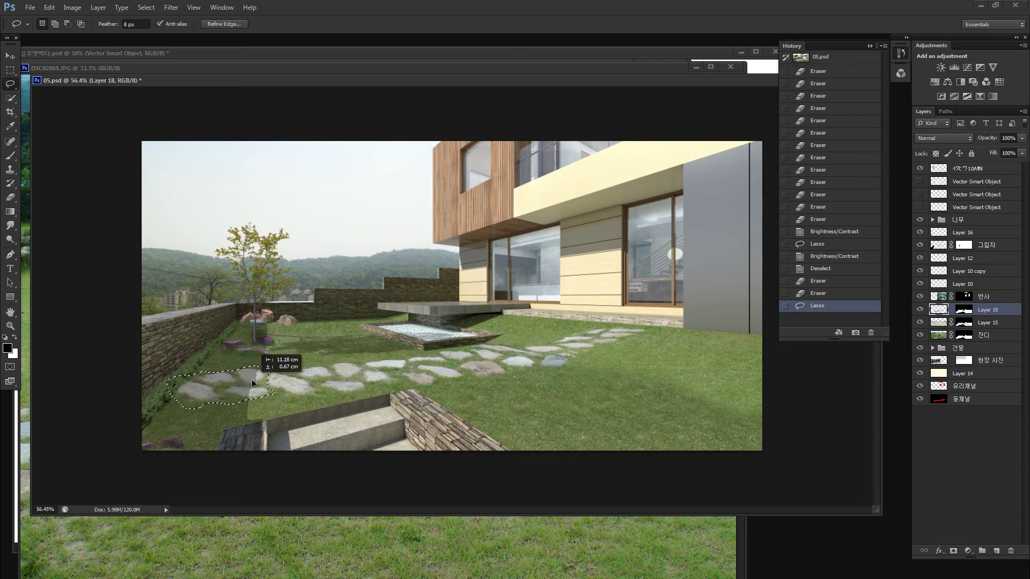
pyautogui.moveTo(251, 381)
pyautogui.mouseDown()
pyautogui.moveTo(200, 385)
pyautogui.moveTo(188, 352)
pyautogui.mouseUp()
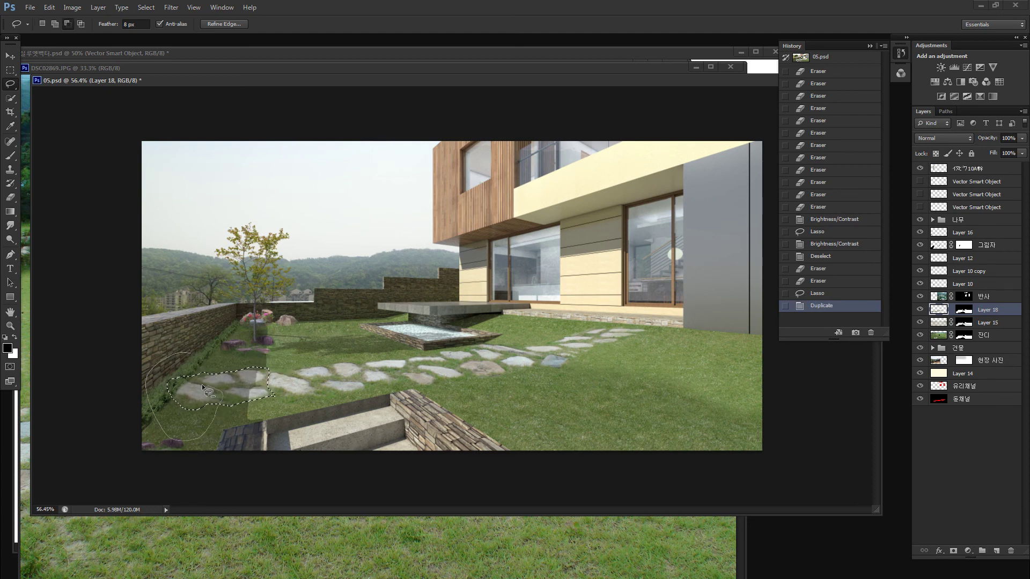
# Trim the selection and stretch the copied stones further left, then deselect.
pyautogui.moveTo(184, 439)
pyautogui.mouseDown()
pyautogui.moveTo(220, 429)
pyautogui.moveTo(193, 351)
pyautogui.moveTo(238, 428)
pyautogui.mouseUp()
pyautogui.press('m')
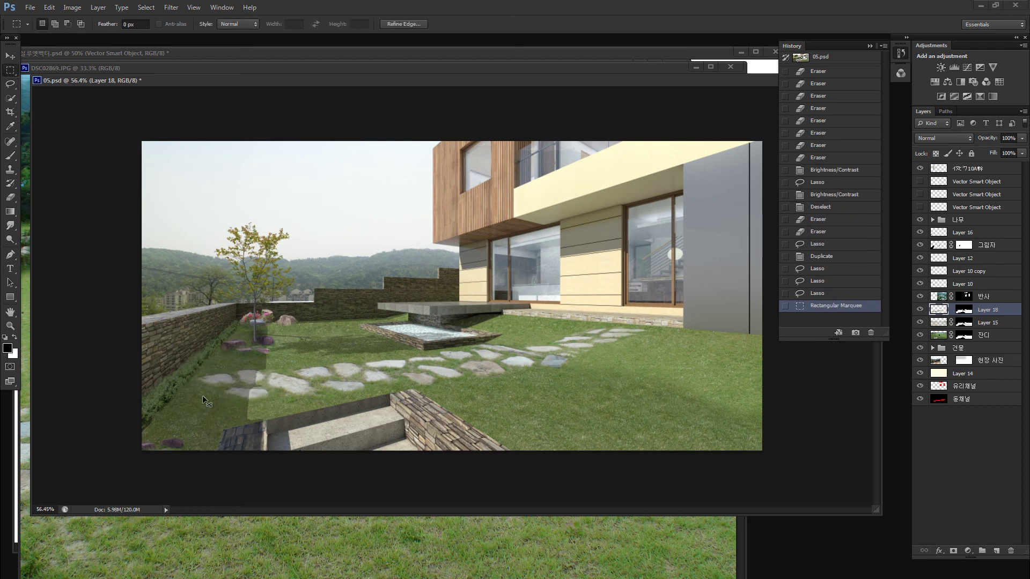
pyautogui.hotkey('ctrl', 't')
pyautogui.moveTo(196, 383); pyautogui.dragTo(202, 383)
pyautogui.press('Return')
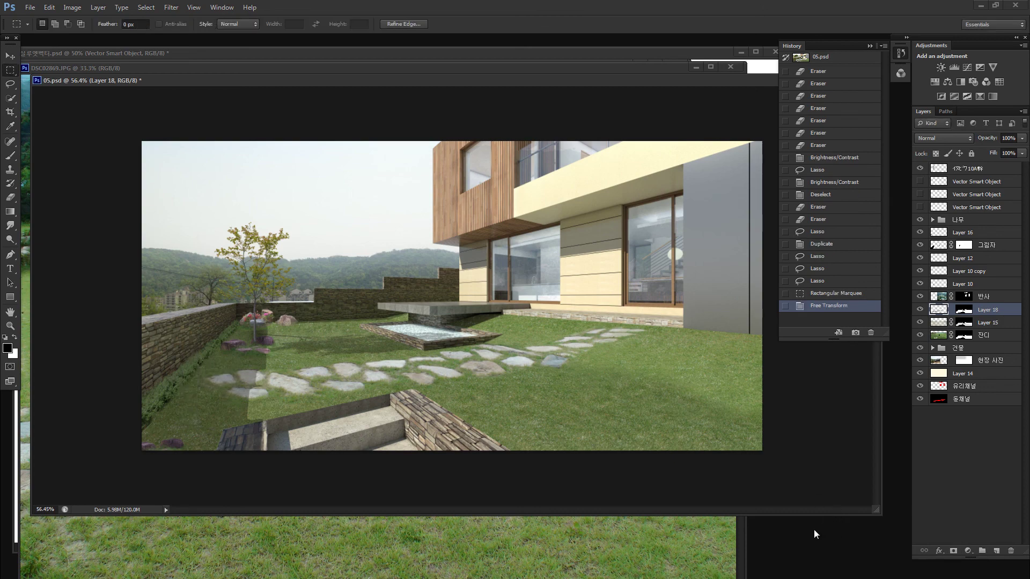
pyautogui.hotkey('ctrl', '-')
pyautogui.hotkey('ctrl', 'd')
pyautogui.press('v')
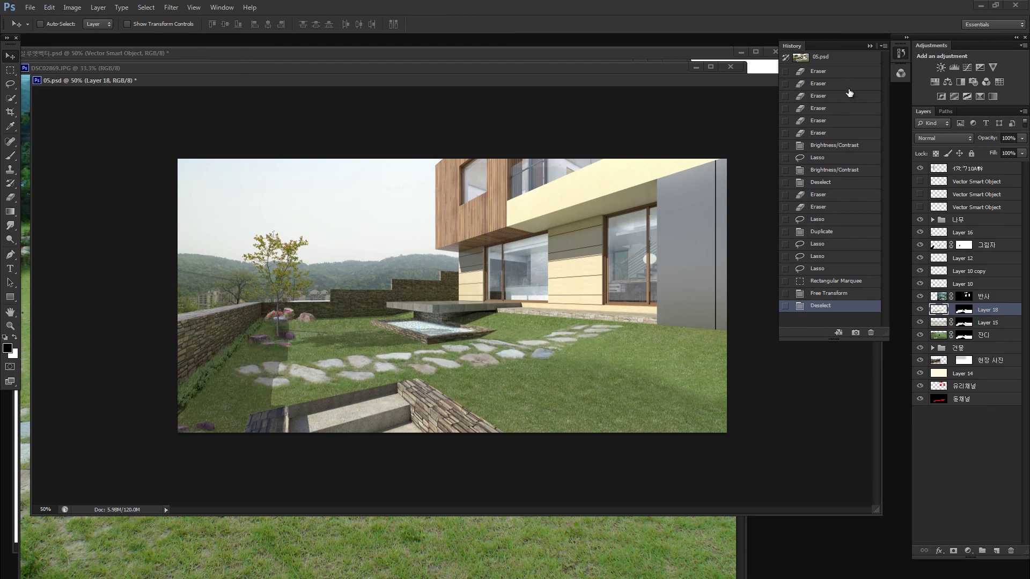
# Compare the edited render against the original 05.psd History snapshot.
pyautogui.click(828, 65)
pyautogui.hotkey('ctrl', 'z')
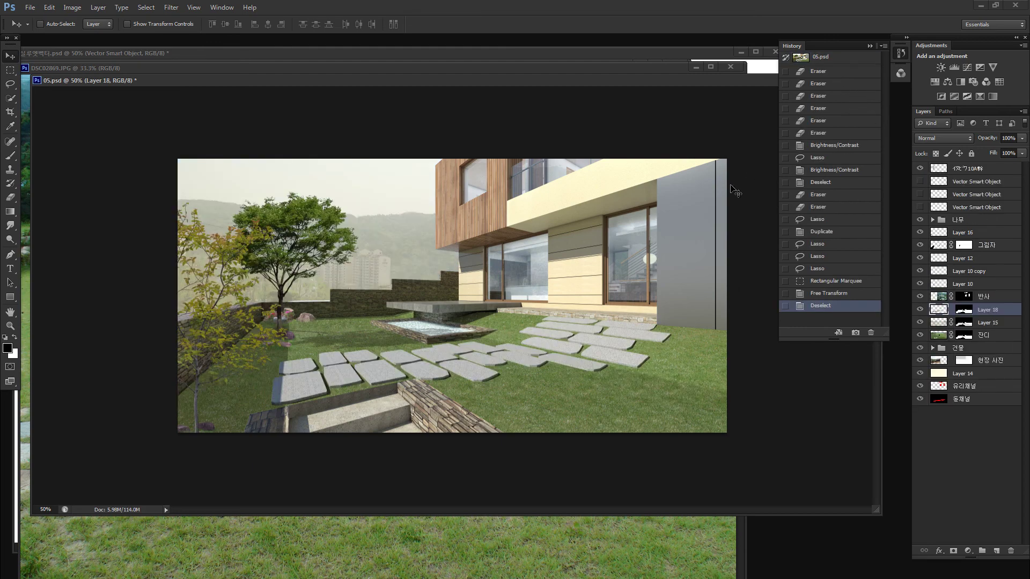
pyautogui.hotkey('ctrl', 'z')
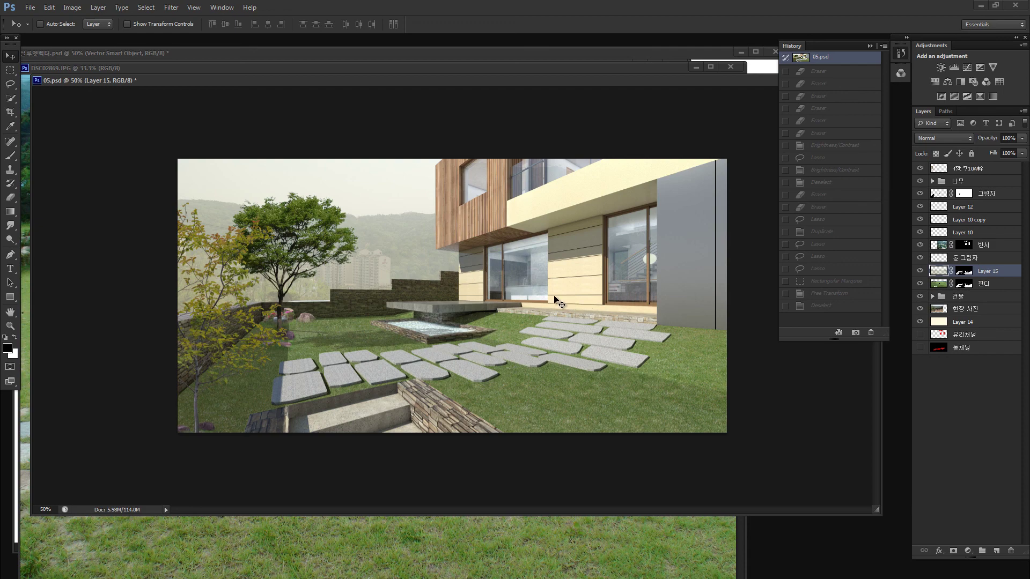
# Return to the latest edit and start duplicating the image as 05 hogual.
pyautogui.hotkey('ctrl', 'z')
pyautogui.hotkey('ctrl', 'z')
pyautogui.hotkey('ctrl', 'z')
pyautogui.hotkey('ctrl', 'z')
pyautogui.hotkey('ctrl', 'z')
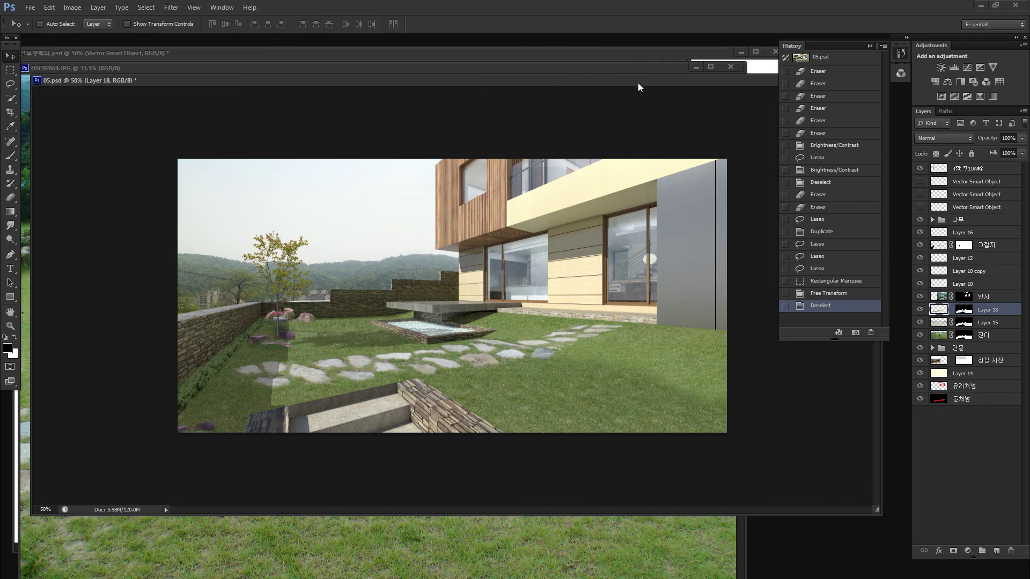
pyautogui.moveTo(638, 84); pyautogui.dragTo(614, 95)
pyautogui.click(648, 105)
pyautogui.write('05 hogual')
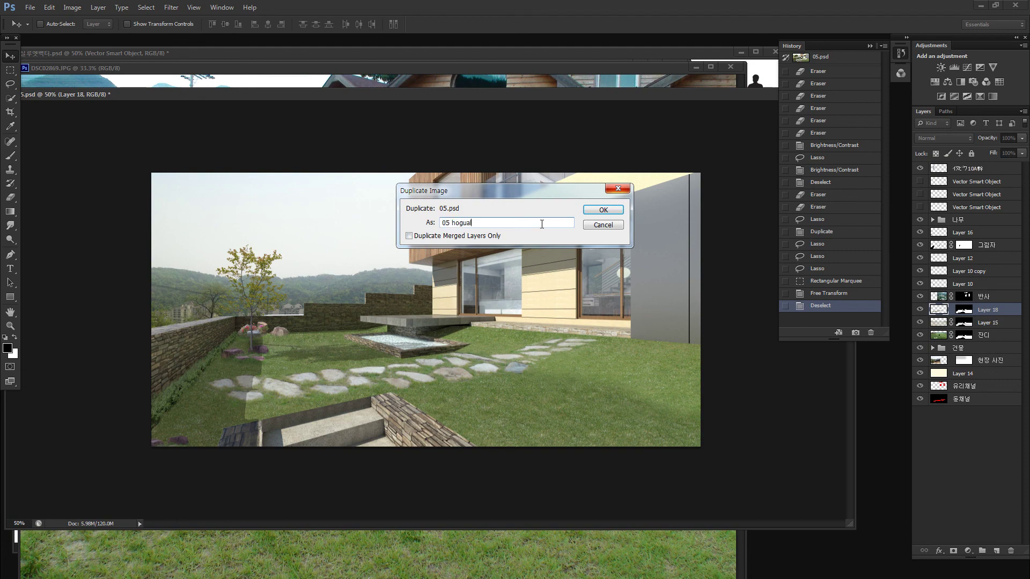
# Save the duplicate as 05 hogual.psd in the 150129 도서관님 AS folder.
pyautogui.press('Return')
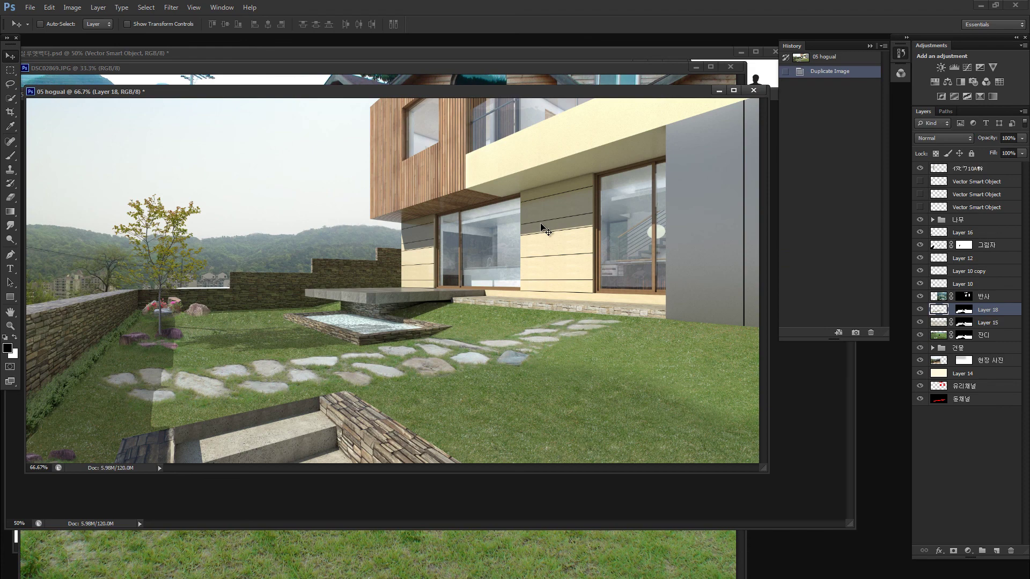
pyautogui.hotkey('ctrl', 's')
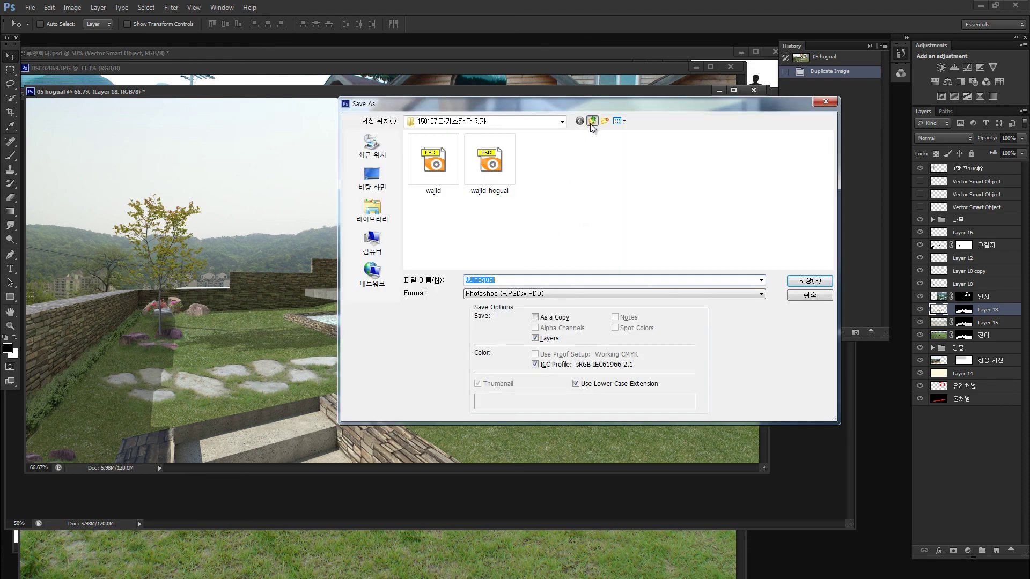
pyautogui.click(592, 121)
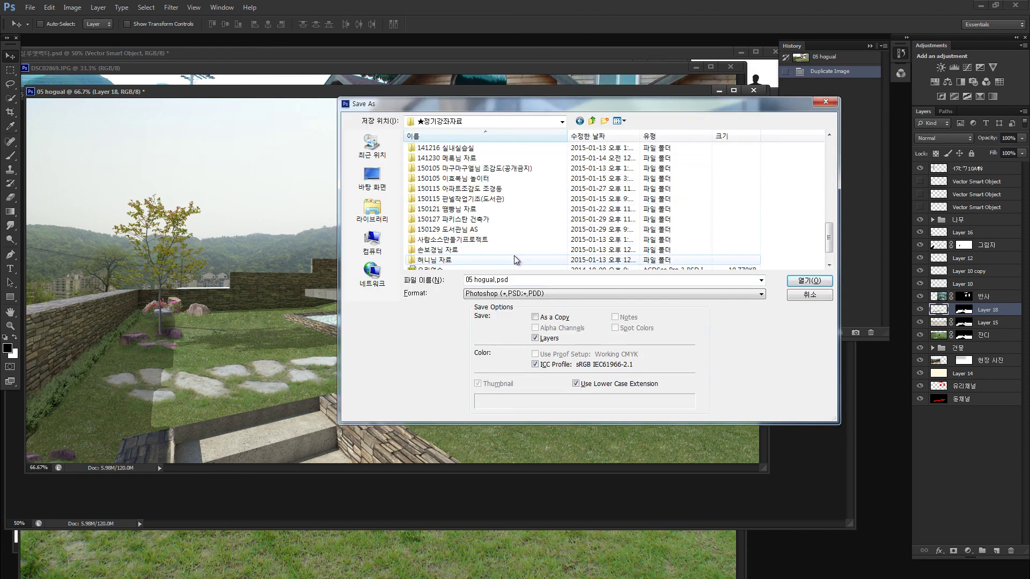
pyautogui.doubleClick(509, 230)
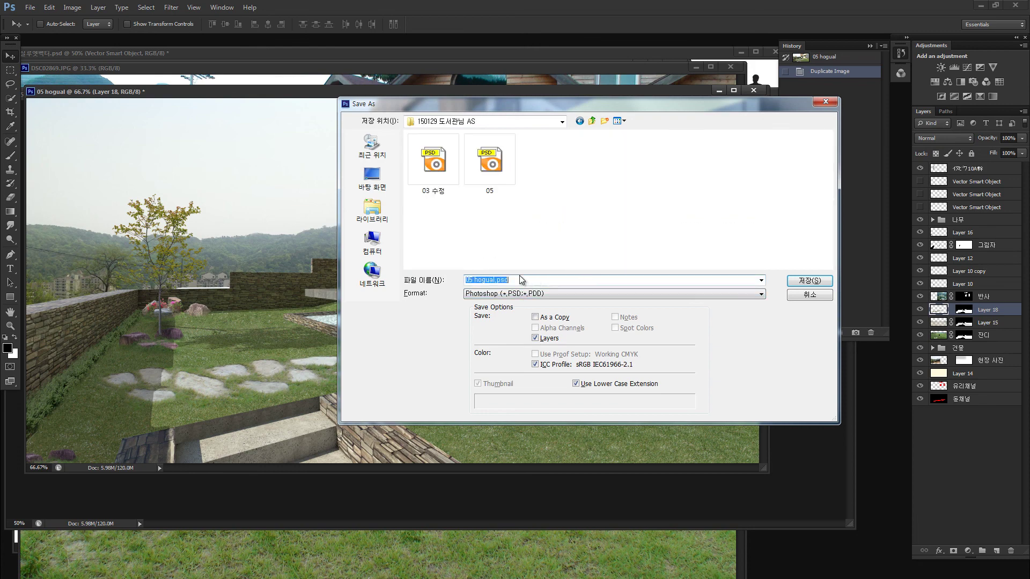
pyautogui.click(805, 280)
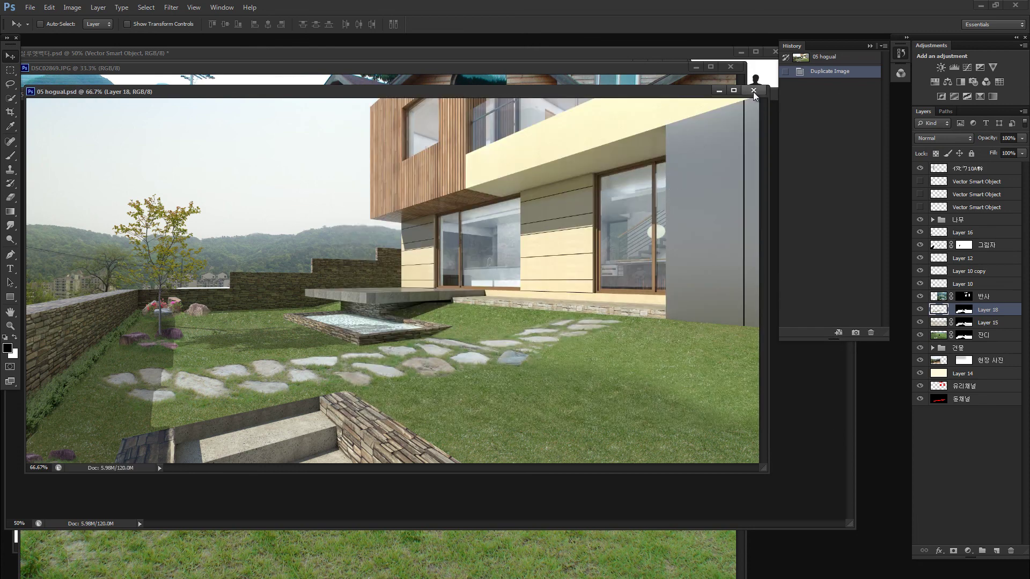
# Close the copy, 05.psd, DSC02869.JPG and 조경수3.psd without saving changes.
pyautogui.click(753, 92)
pyautogui.moveTo(750, 94)
pyautogui.mouseDown()
pyautogui.moveTo(525, 143)
pyautogui.moveTo(576, 146)
pyautogui.mouseUp()
pyautogui.click(661, 145)
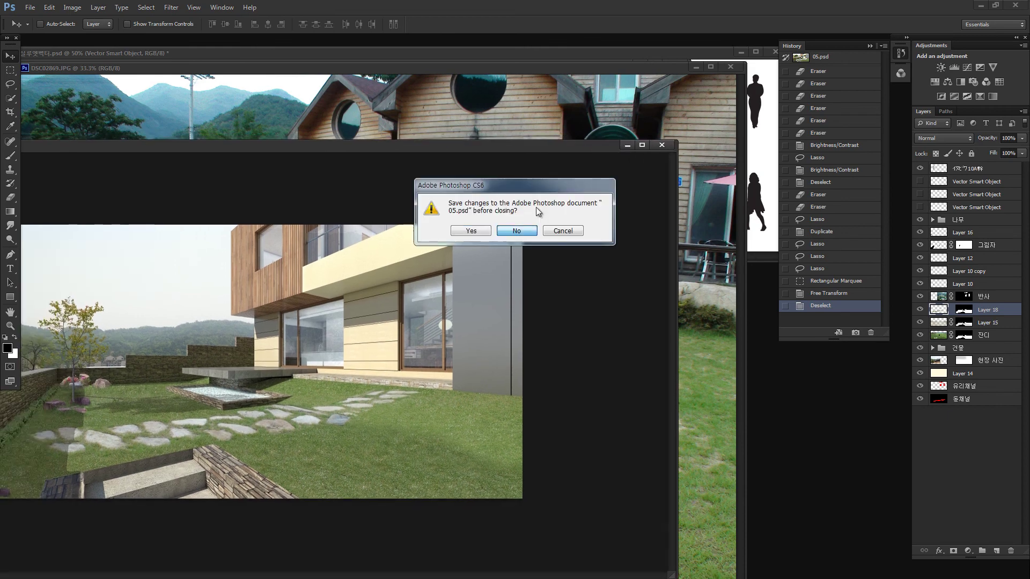
pyautogui.click(516, 231)
pyautogui.click(731, 66)
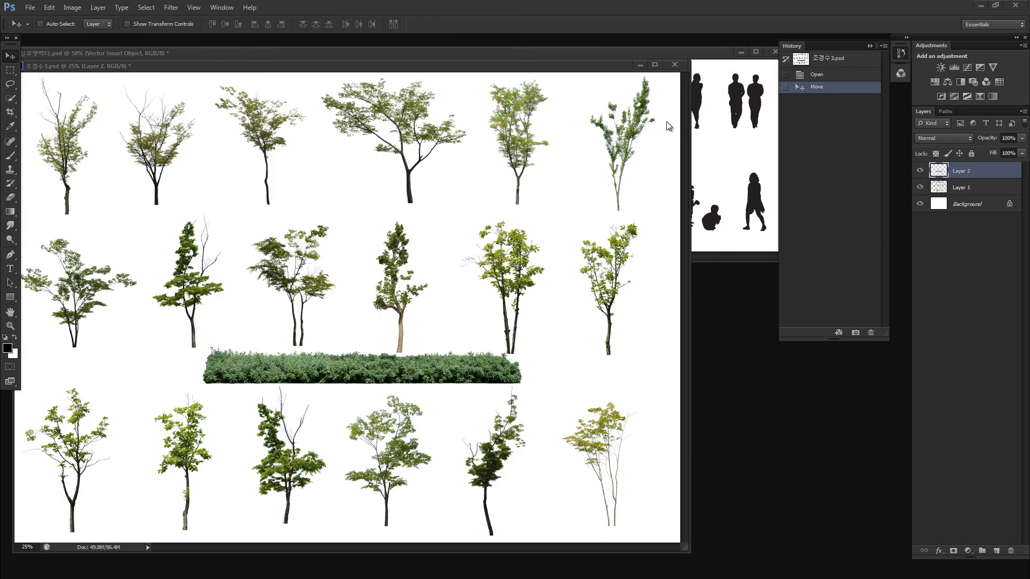
pyautogui.click(675, 64)
pyautogui.click(526, 230)
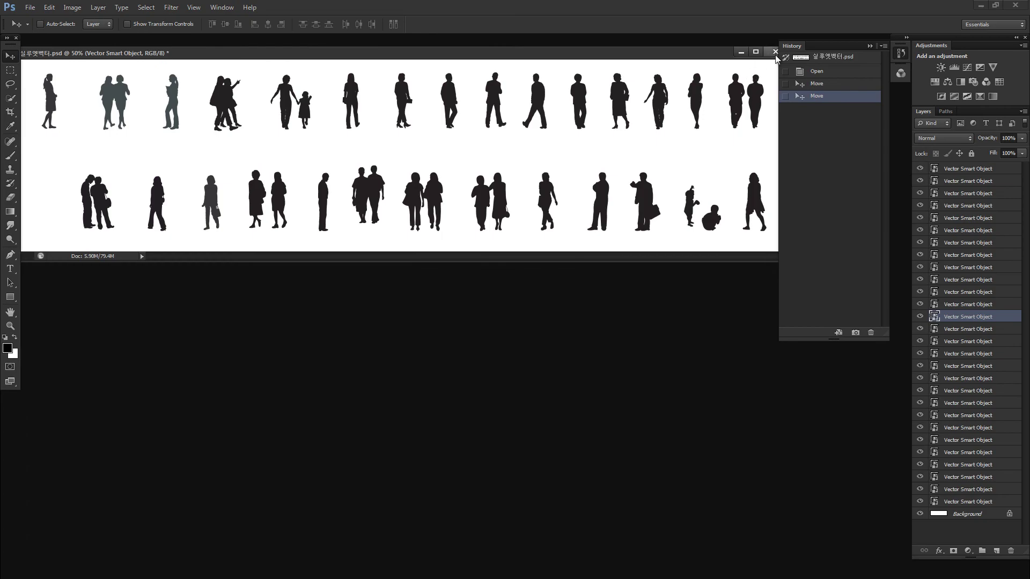